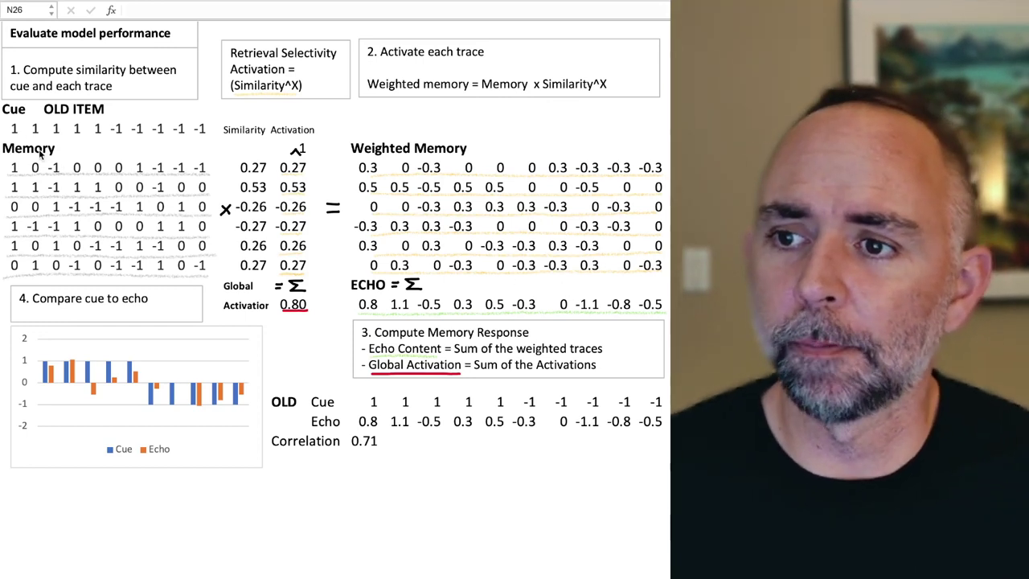
Step: Review the finished sheet's ten-value Cue row and the 6 by 10 Memory matrix
click(10, 129)
drag(10, 129, 199, 129)
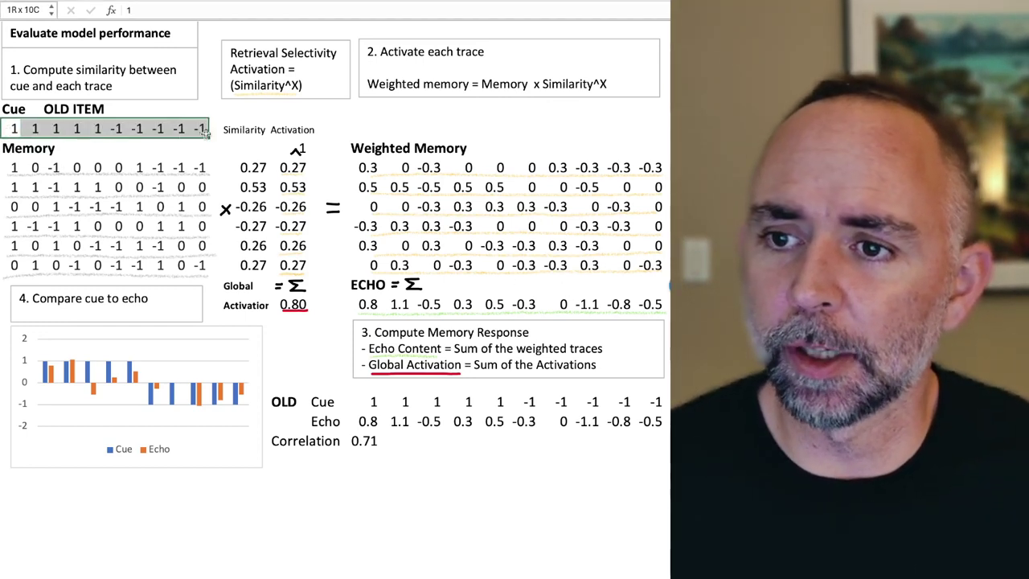
click(158, 187)
drag(12, 167, 193, 257)
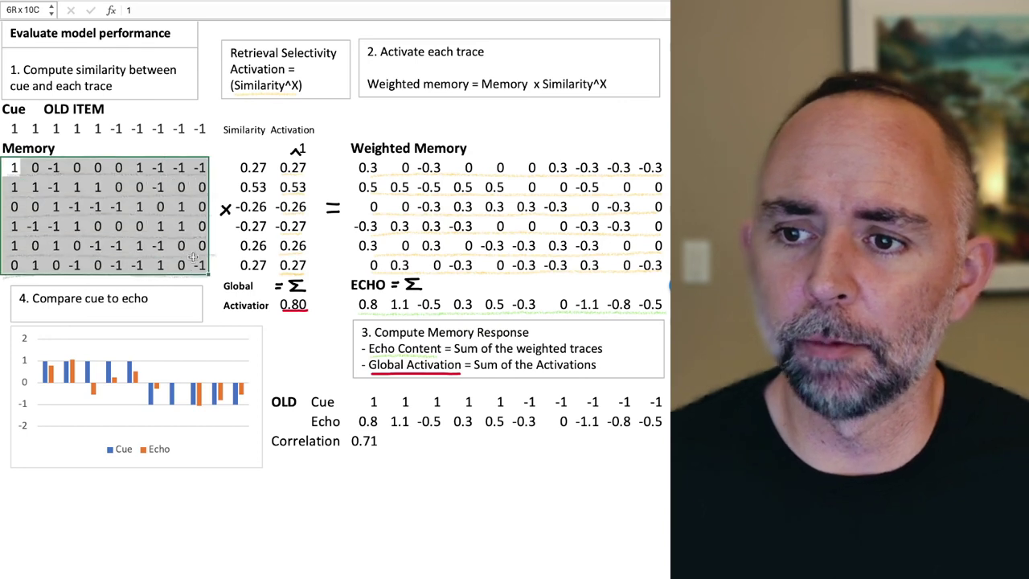
click(514, 511)
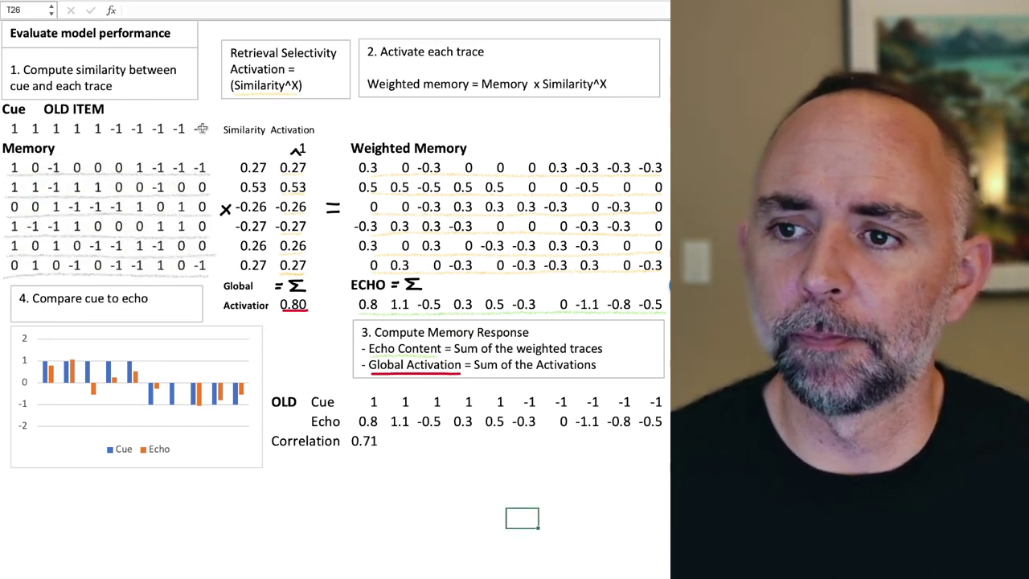
Step: Review the Echo row and the Cue–Echo comparison, then start a new blank workbook
drag(8, 128, 193, 146)
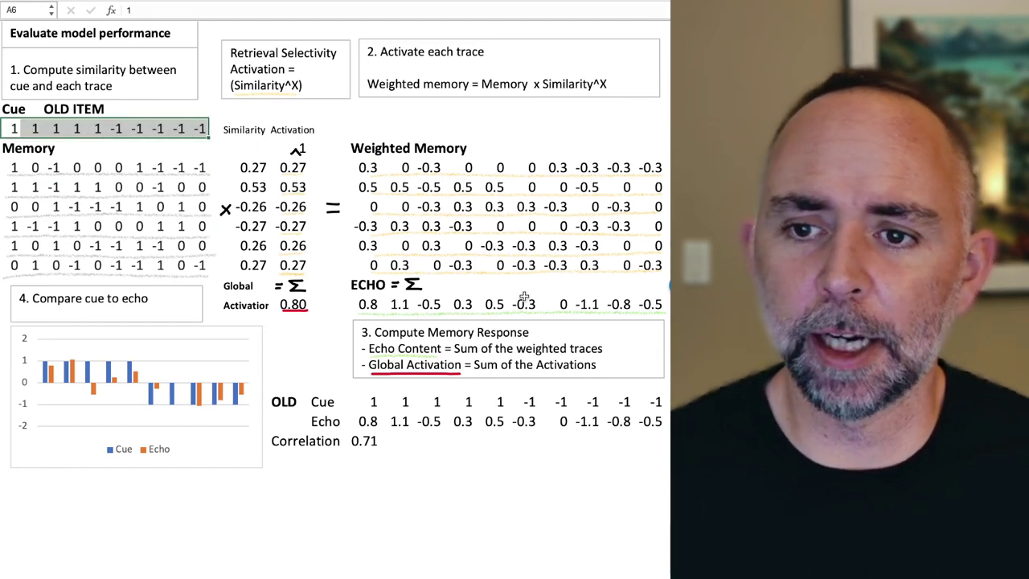
drag(368, 301, 650, 315)
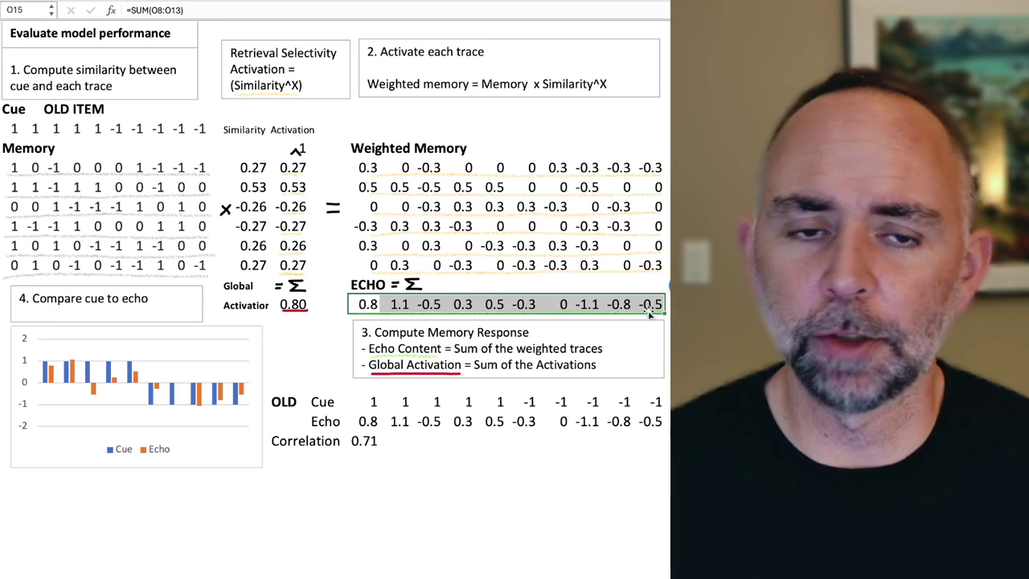
click(536, 512)
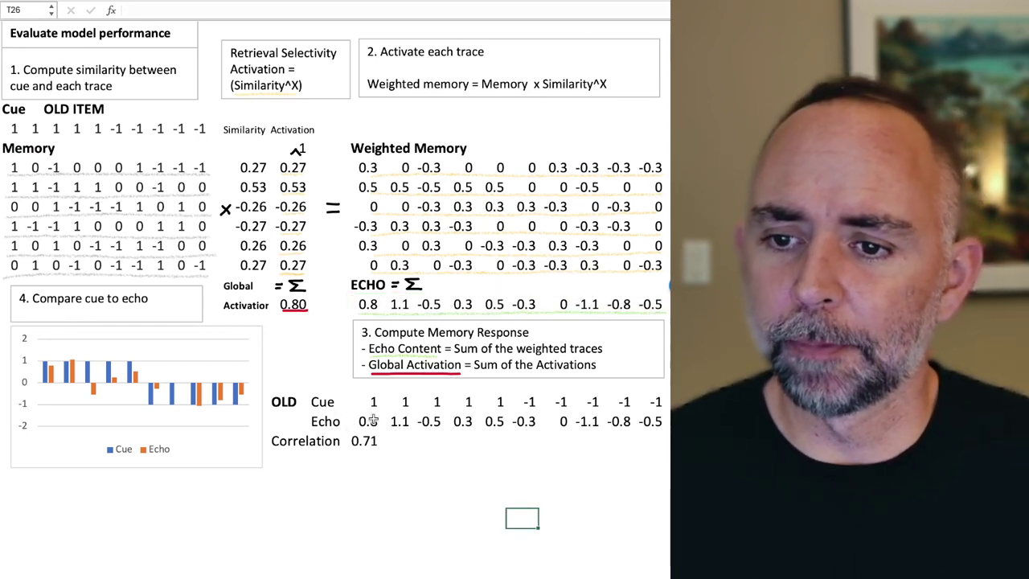
drag(368, 402, 659, 426)
click(576, 484)
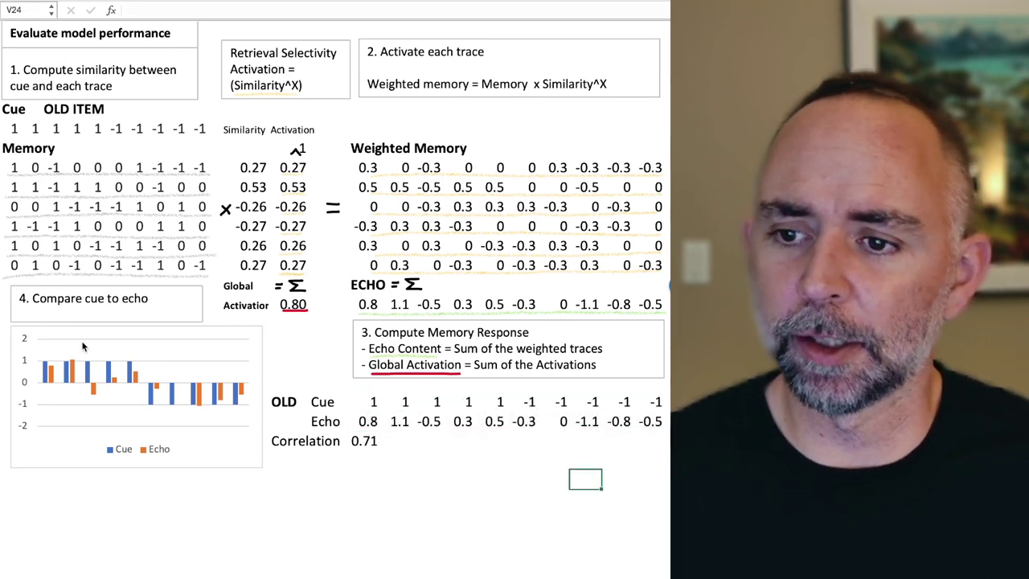
click(477, 521)
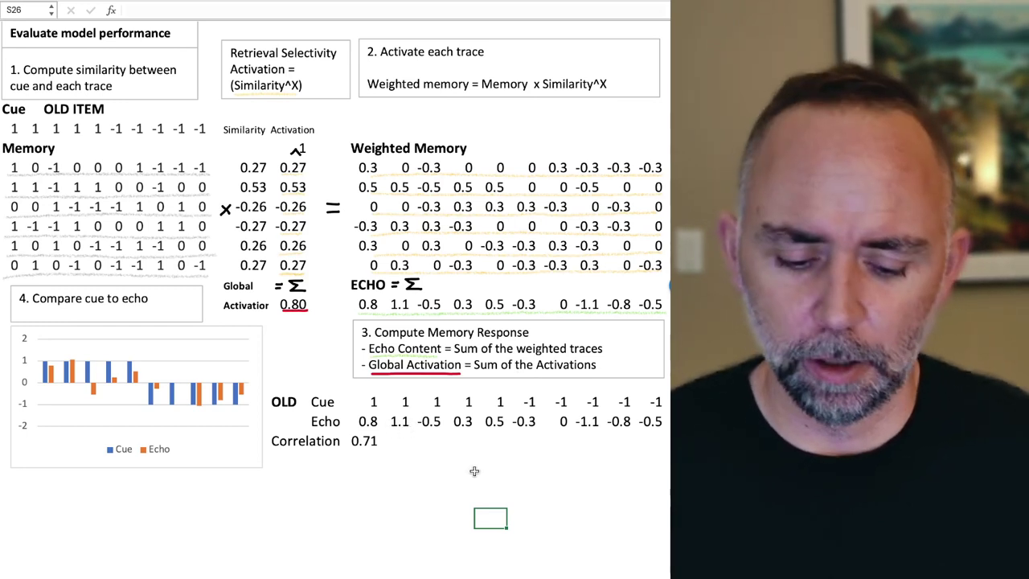
key(super+n)
Step: Maximize the Book3 window and enter the label 'Cue' in cell A1
key(ctrl+alt+Return)
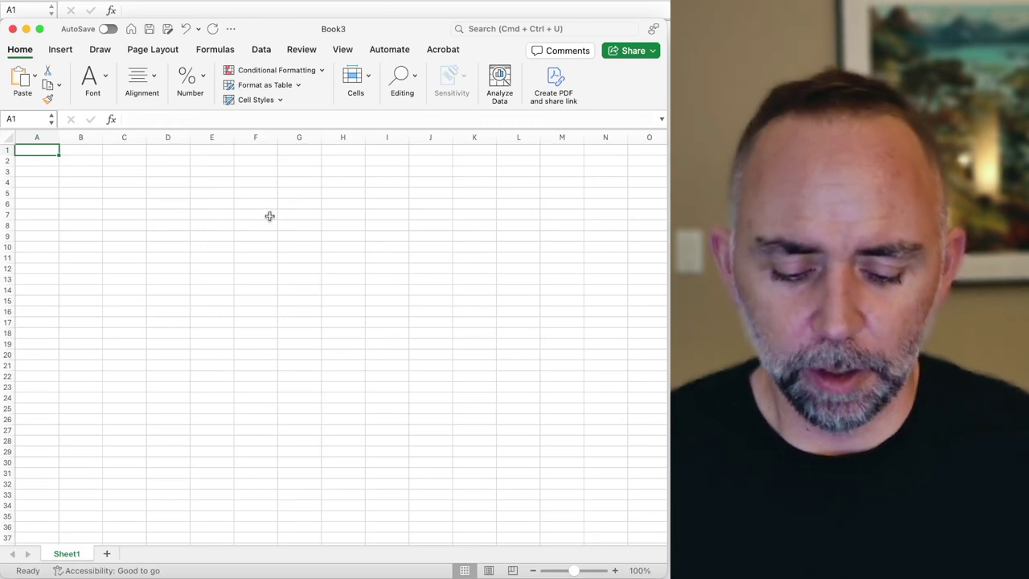
text(Cue)
key(Return)
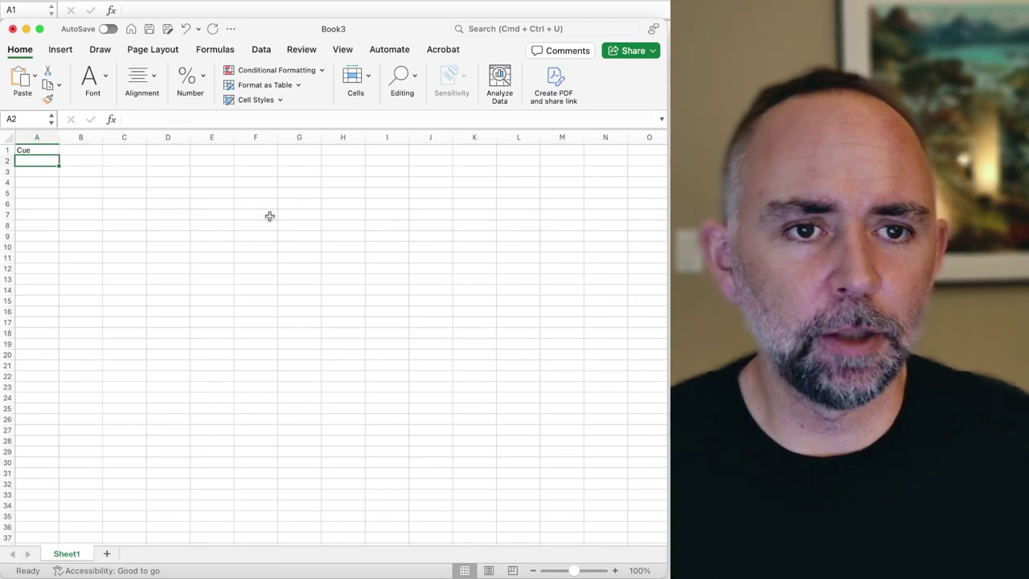
key(shift+Right)
key(shift+Right)
key(shift+Right)
key(shift+Right)
key(shift+Right)
key(shift+Right)
key(shift+Right)
key(shift+Right)
key(shift+Right)
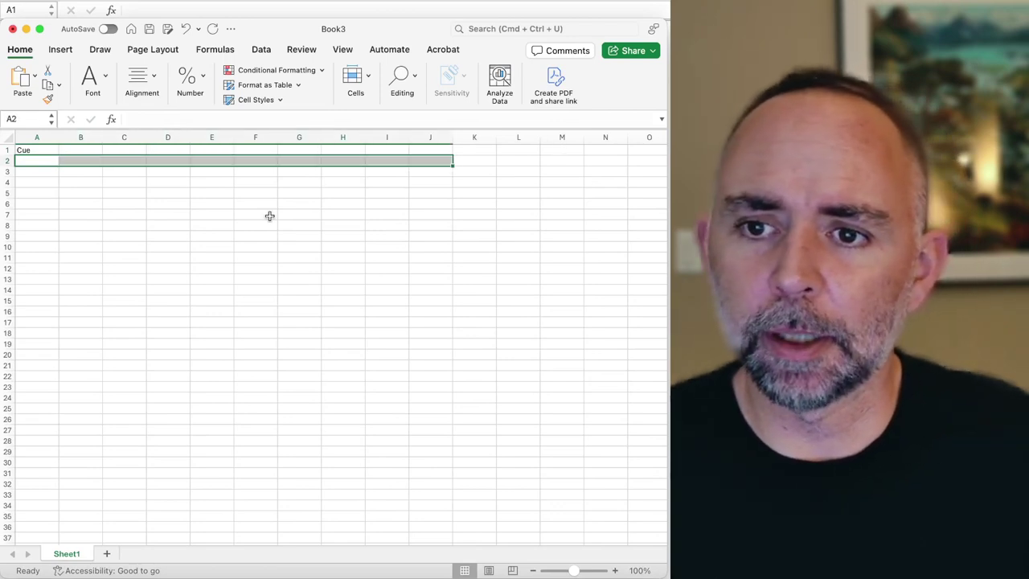
key(Left)
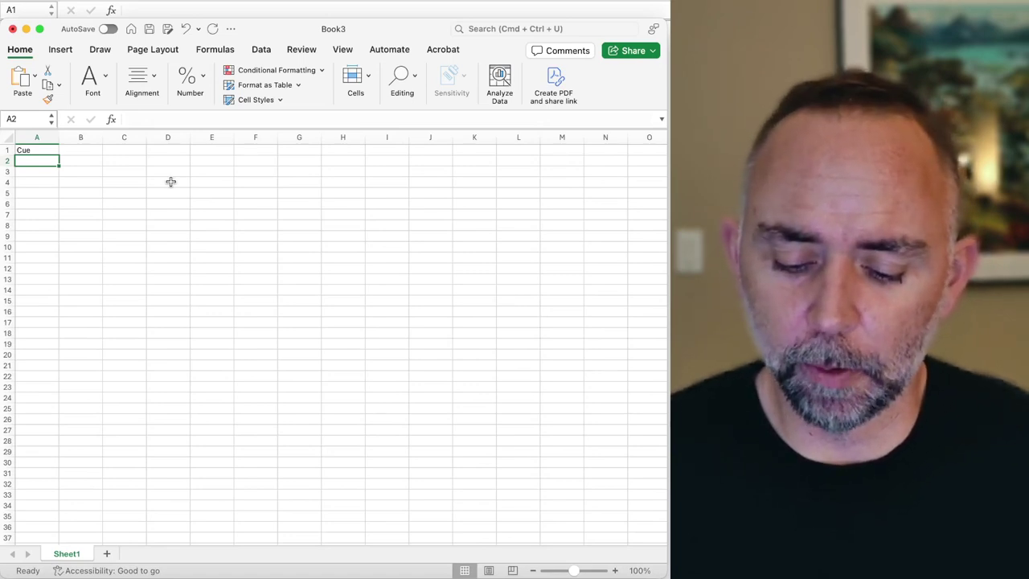
Step: Enter the value 1 in cells A2 through E2
text(1)
key(Tab)
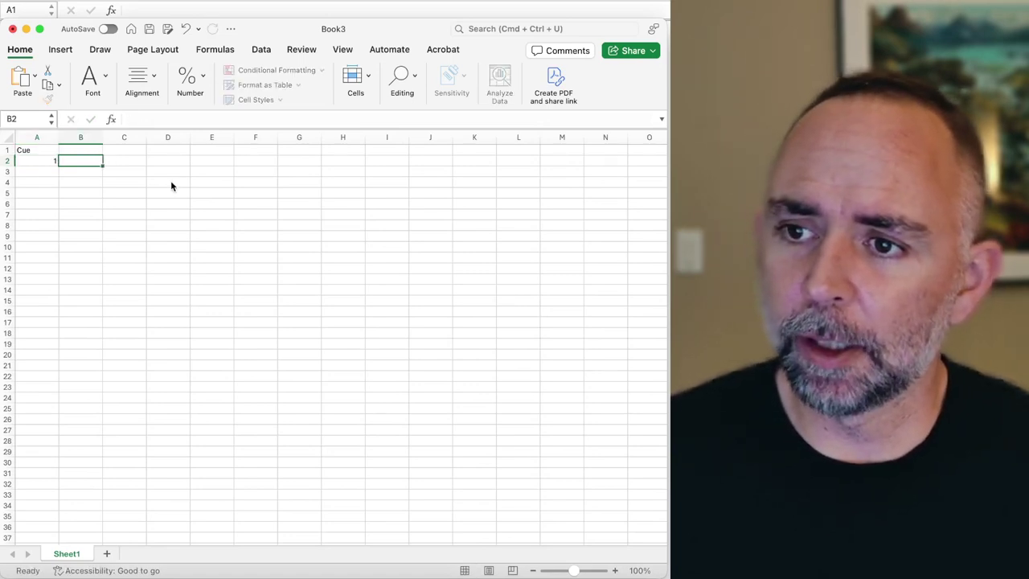
text(1)
key(Tab)
text(1)
key(Tab)
text(1)
key(Tab)
text(1)
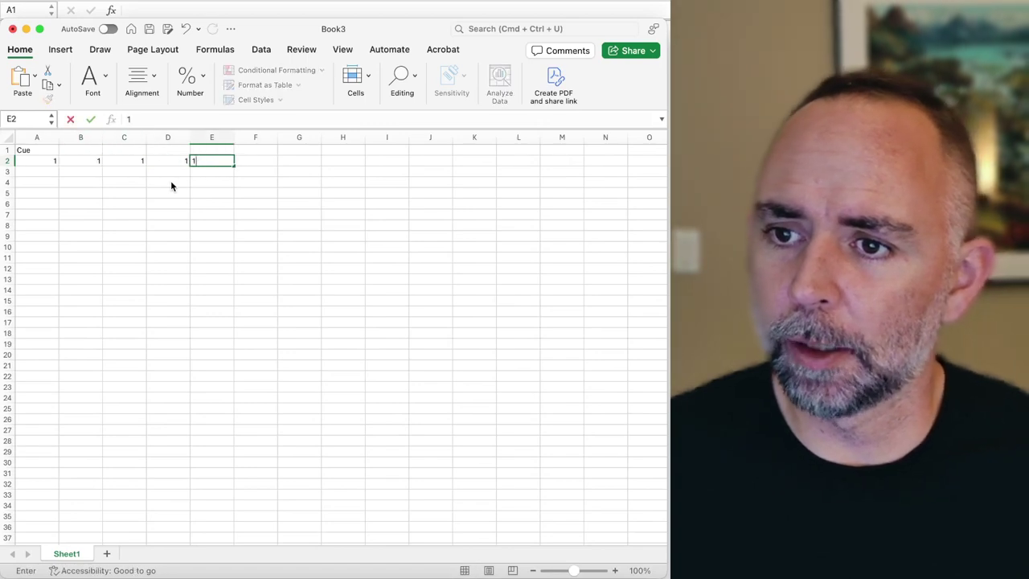
key(Tab)
Step: Enter -1 in F2 and fill it across to J2
text(-1)
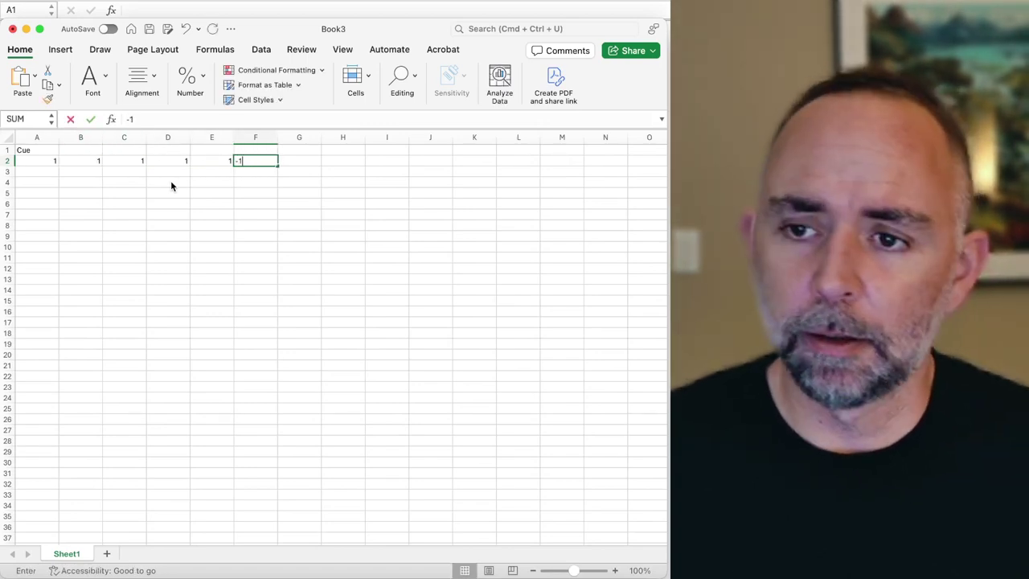
key(Tab)
key(shift+Tab)
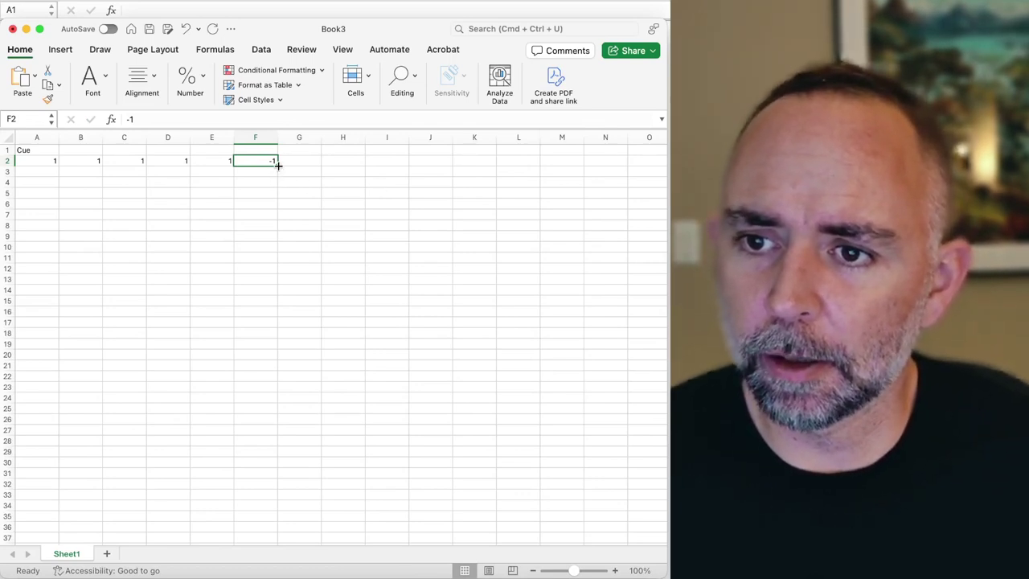
drag(277, 165, 452, 166)
click(495, 258)
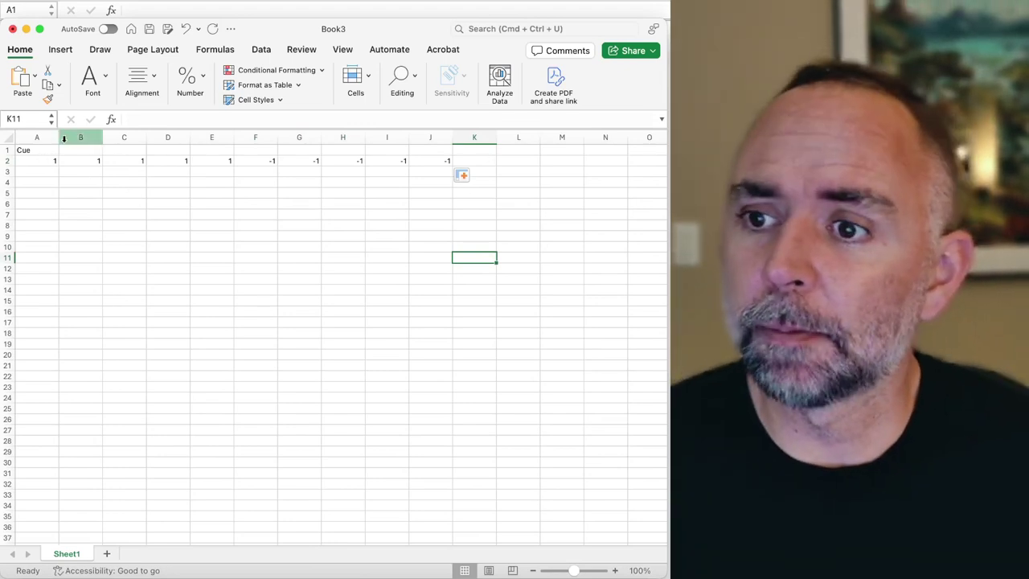
Step: Set the column width of columns A through J to 2
click(49, 138)
drag(49, 137, 437, 134)
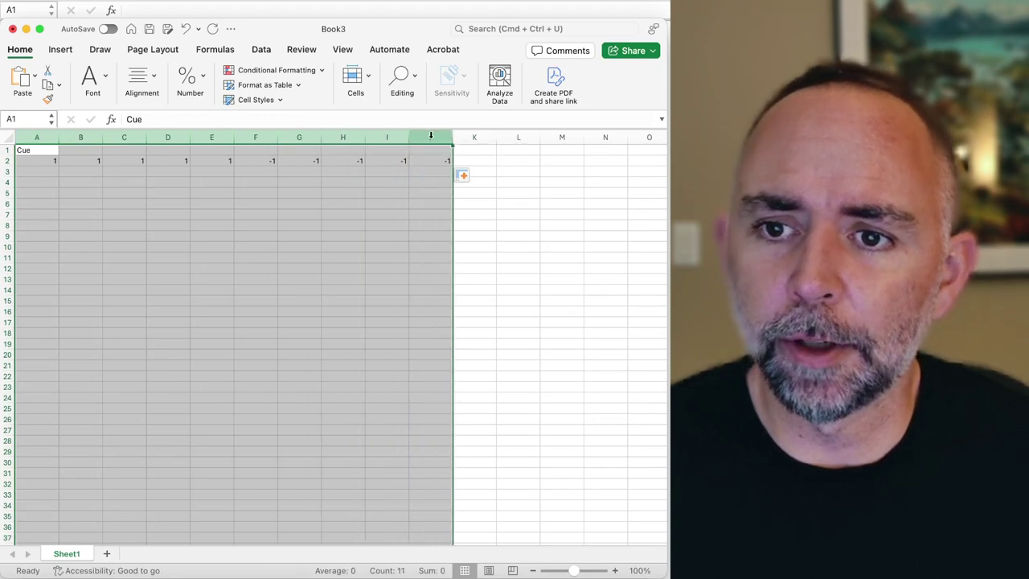
right_click(432, 138)
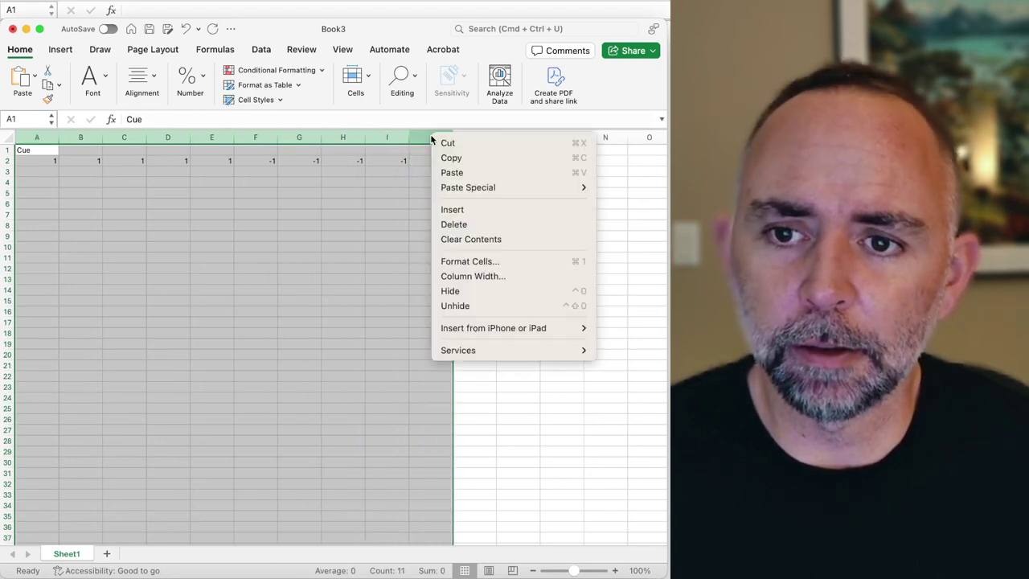
click(455, 275)
text(2)
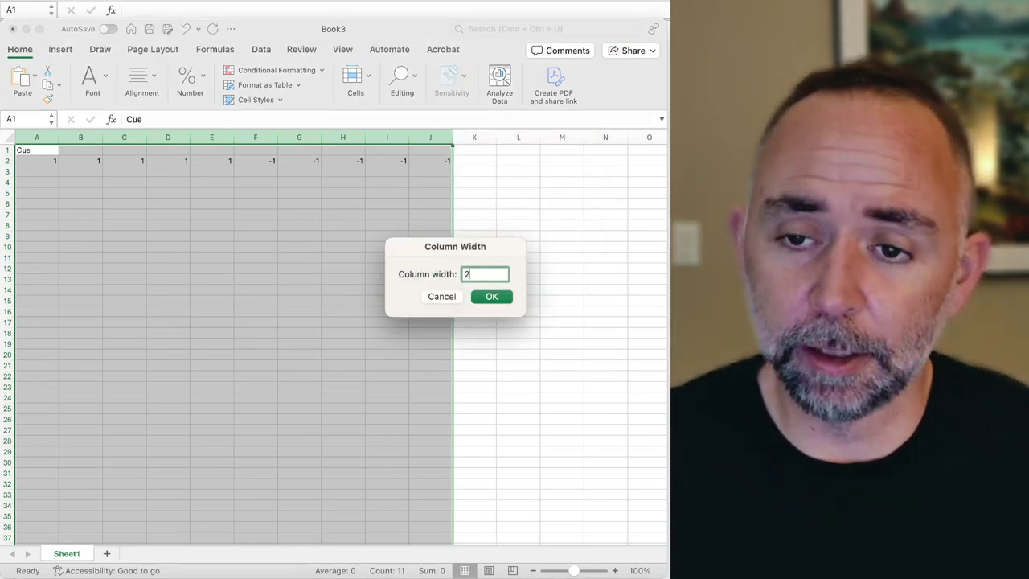
key(Return)
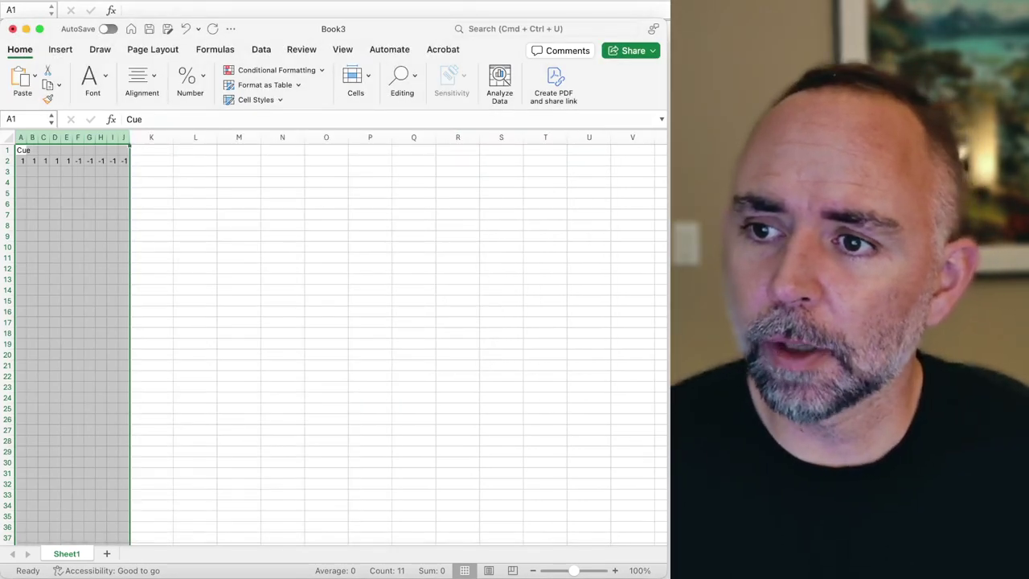
click(278, 280)
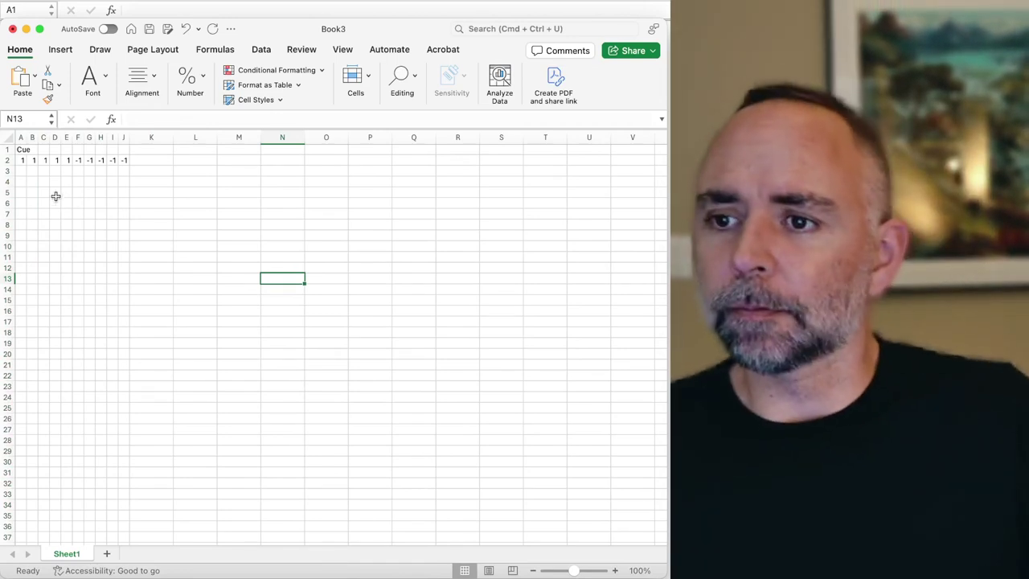
Step: Enter the label 'Memory' in cell A4
click(21, 181)
text(Memory)
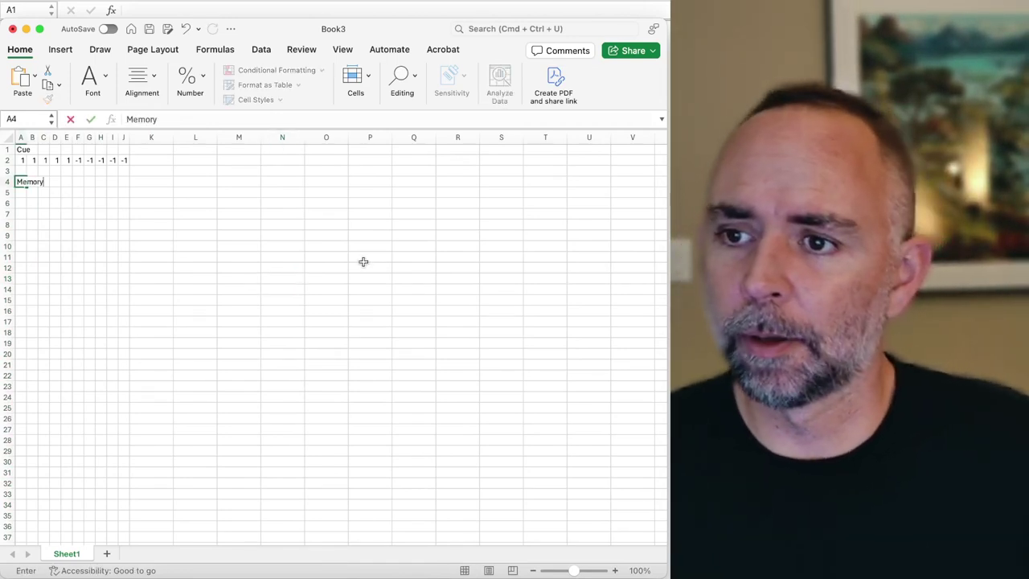
key(Return)
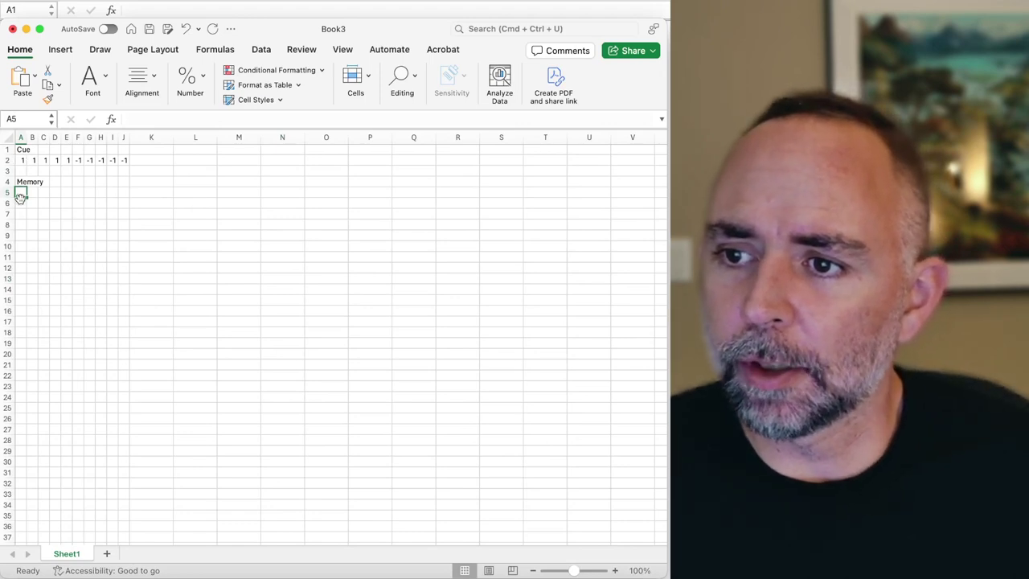
drag(20, 193, 124, 191)
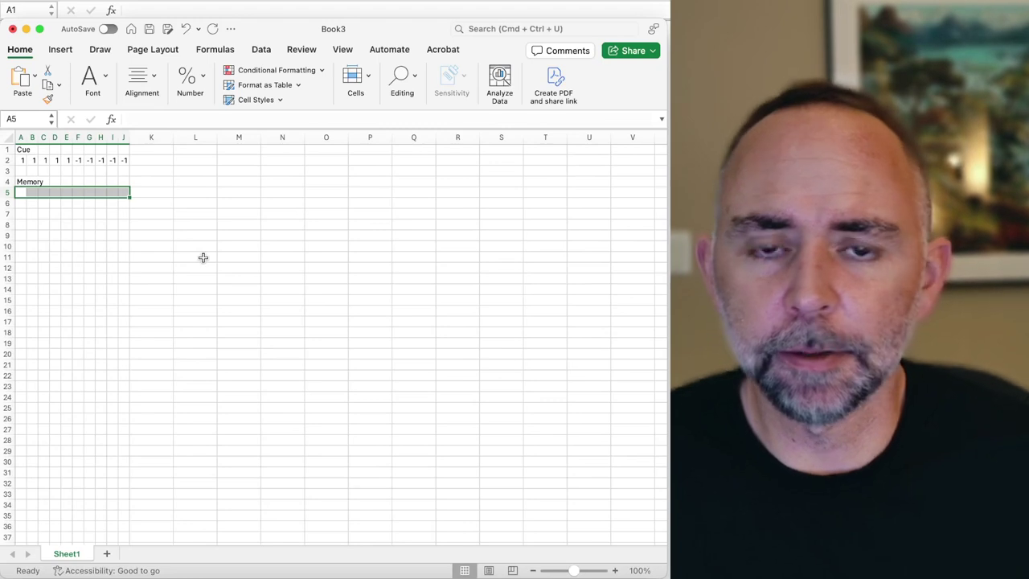
click(203, 257)
click(18, 182)
click(123, 235)
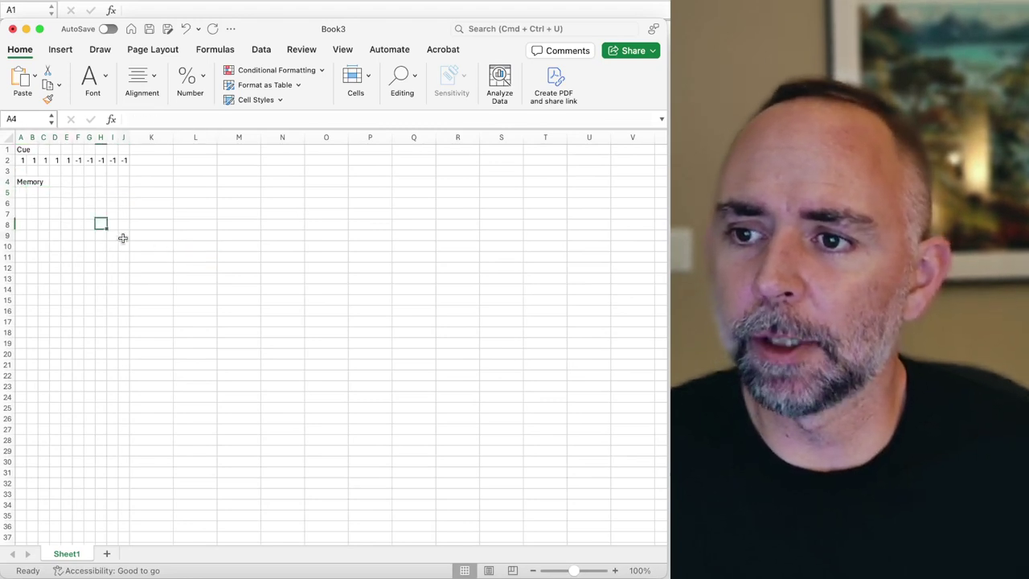
Step: Copy the Cue values A2:J2 and paste them into the first five memory rows
drag(22, 159, 125, 160)
key(cmd+c)
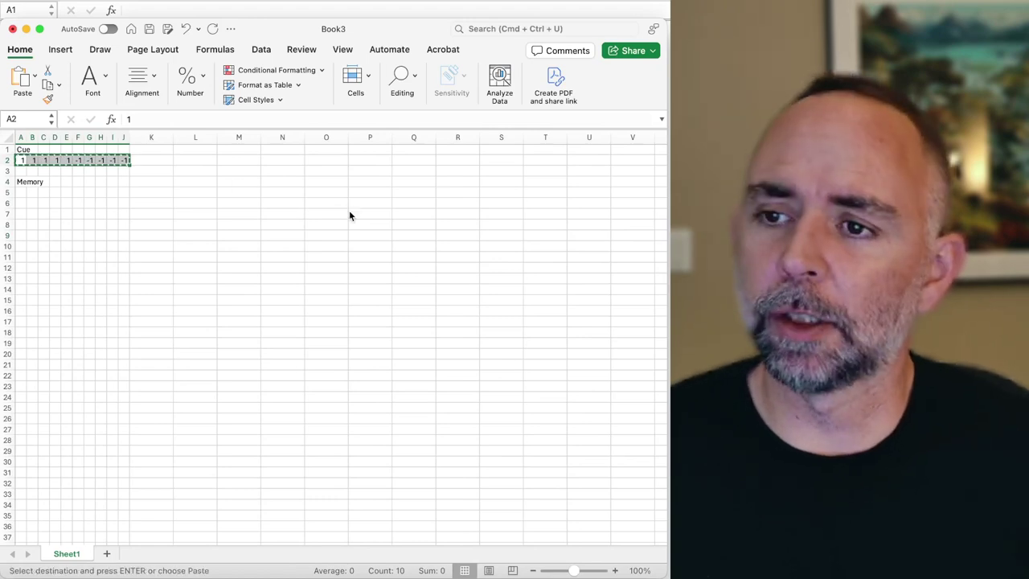
key(cmd+v)
key(Down)
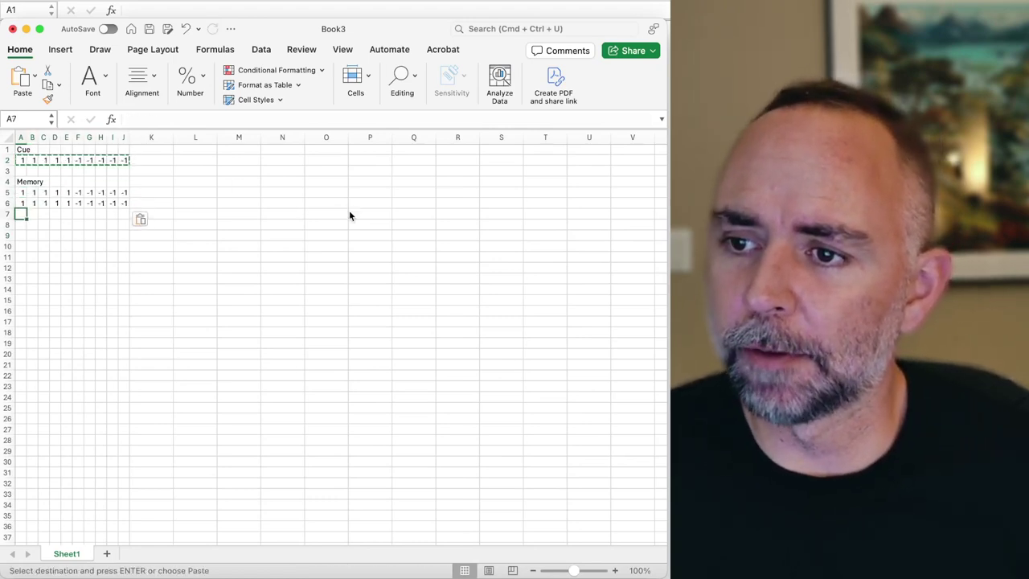
key(cmd+v)
key(Down)
key(cmd+v)
key(Down)
key(cmd+v)
key(Down)
key(cmd+v)
key(Down)
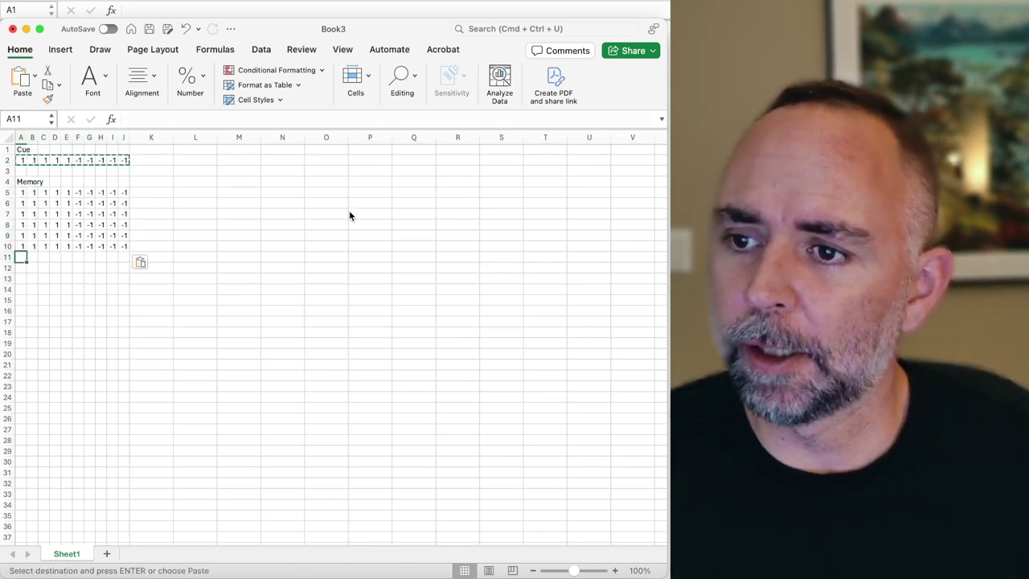
key(Up)
key(Up)
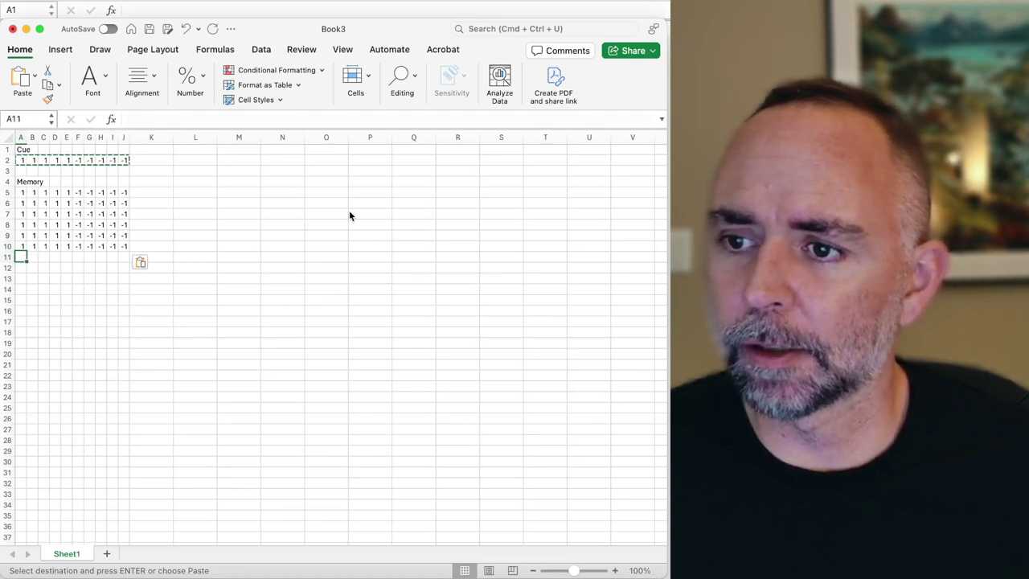
Step: Paste the cue pattern into the remaining memory rows down to row 14
key(cmd+v)
key(Down)
key(cmd+v)
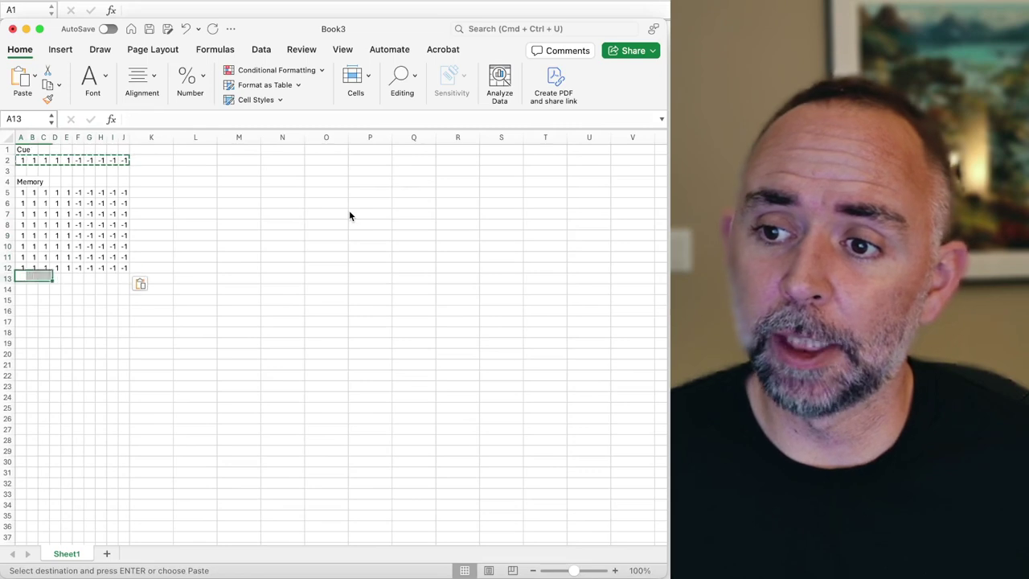
key(Down)
key(cmd+v)
key(Down)
key(cmd+v)
key(Up)
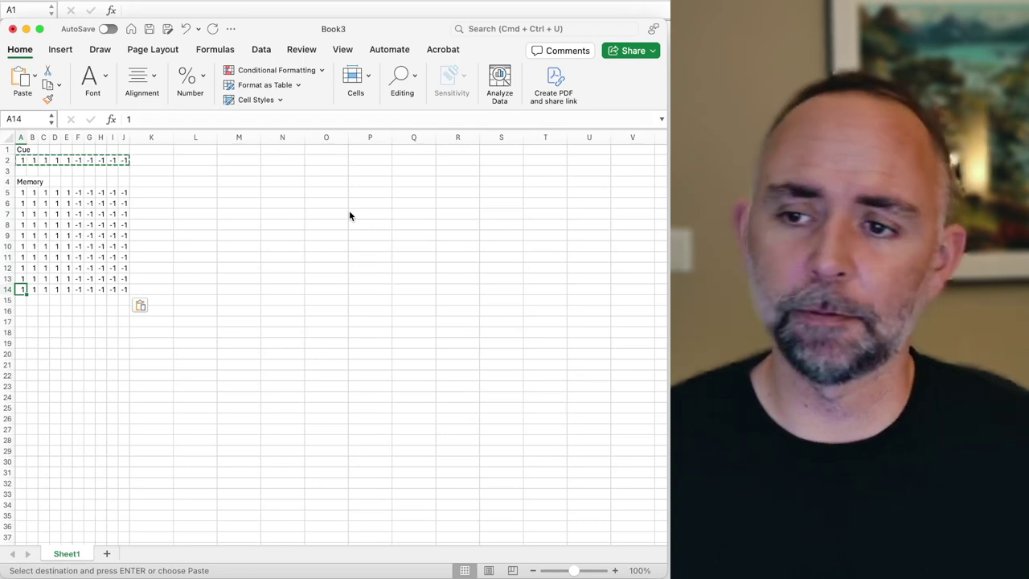
key(Up)
key(Up)
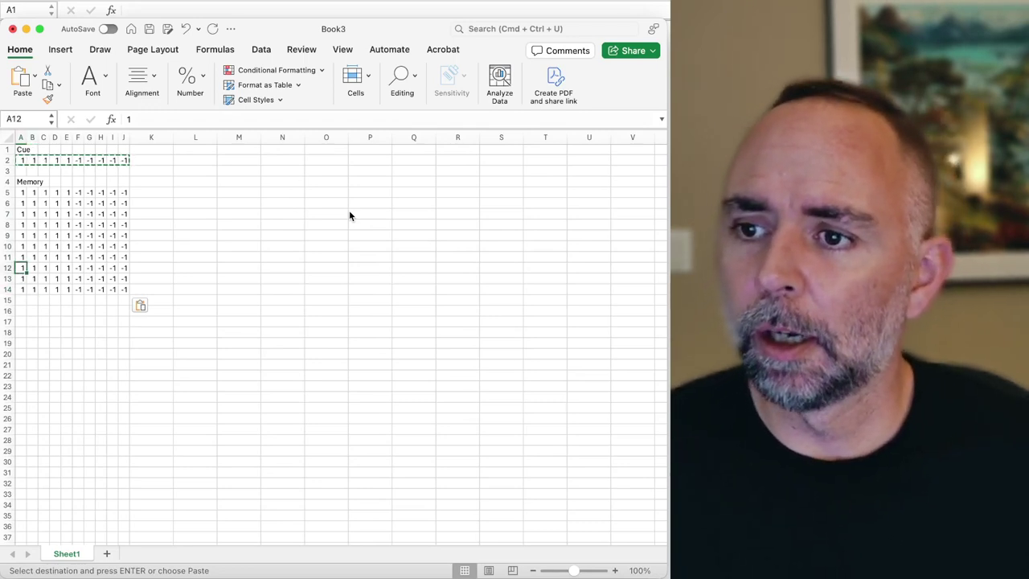
key(Up)
key(Right)
key(Right)
key(Up)
key(Up)
key(Up)
key(Up)
key(Up)
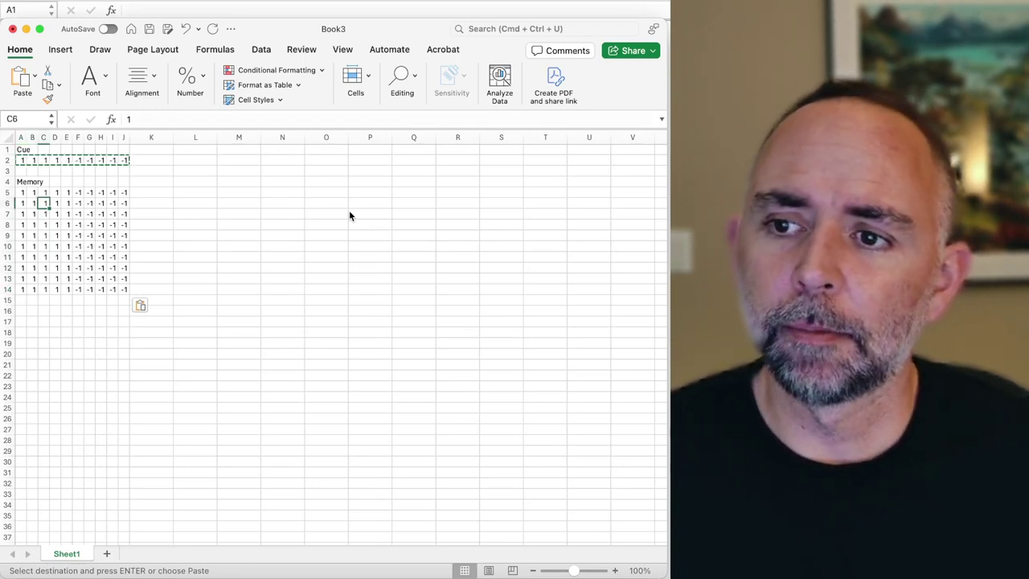
Step: Replace B6 and a run of cells down column A (rows 8–12) with 0
text(0)
key(Return)
key(Left)
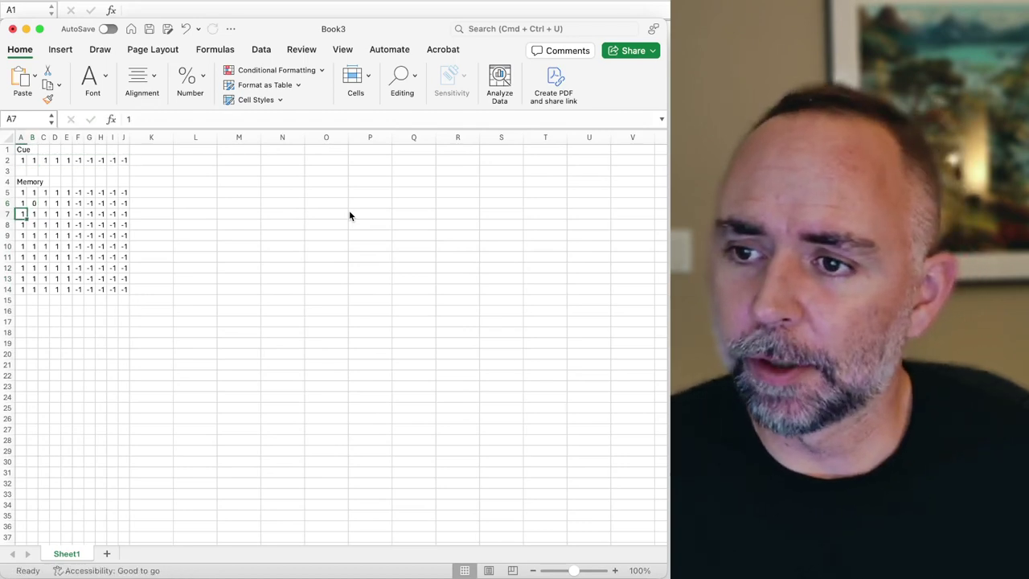
key(Down)
text(0)
key(Down)
key(Down)
text(0)
key(Down)
key(Down)
text(0)
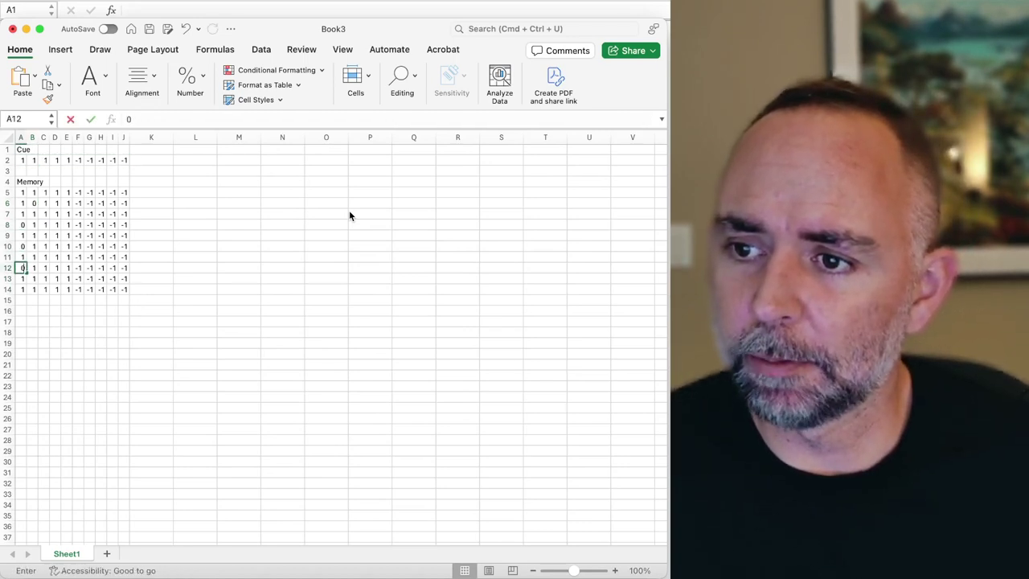
key(Down)
Step: Set a run of cells along row 13 and several in row 11 to 0
text(0)
key(Right)
key(Right)
text(0)
key(Right)
text(0)
key(Right)
text(0)
key(Right)
key(Right)
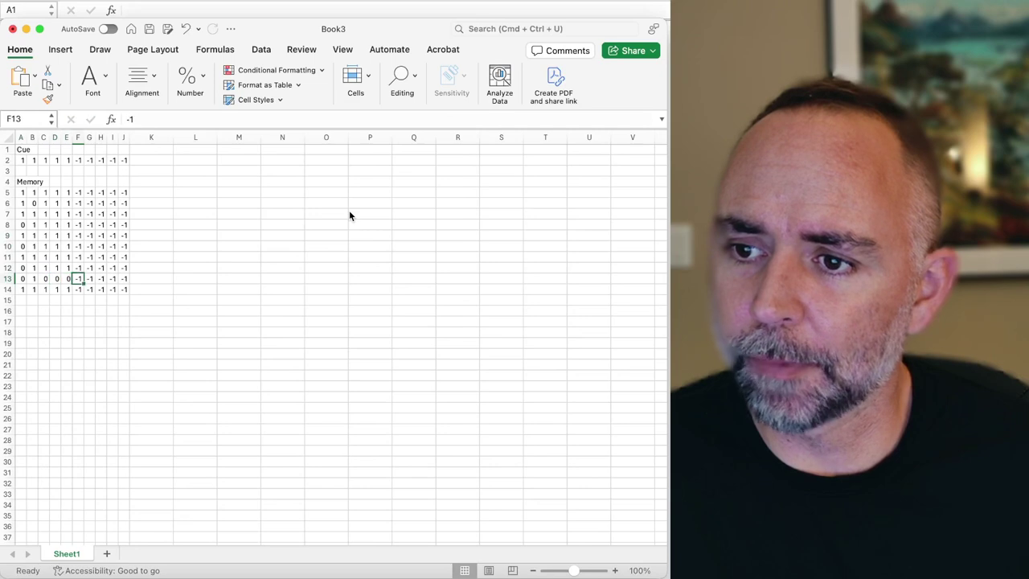
text(0)
key(Right)
text(0)
key(Up)
key(Up)
text(0)
key(Left)
text(0)
key(Left)
key(Left)
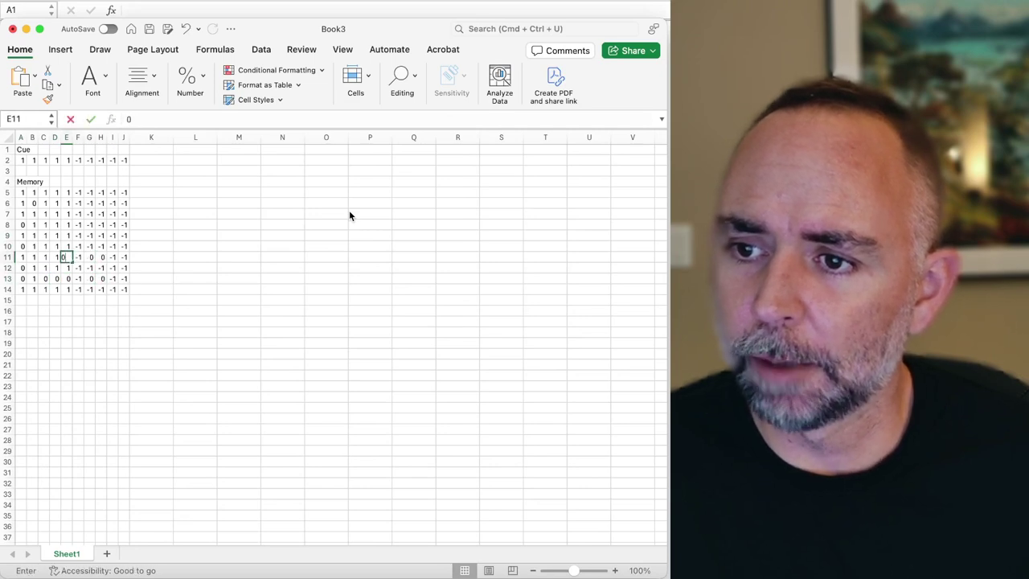
Step: Zero out scattered cells in rows 9, 8, 6 and 5, ending at B5
text(0)
key(Left)
key(Right)
key(Right)
text(0)
key(Right)
key(Right)
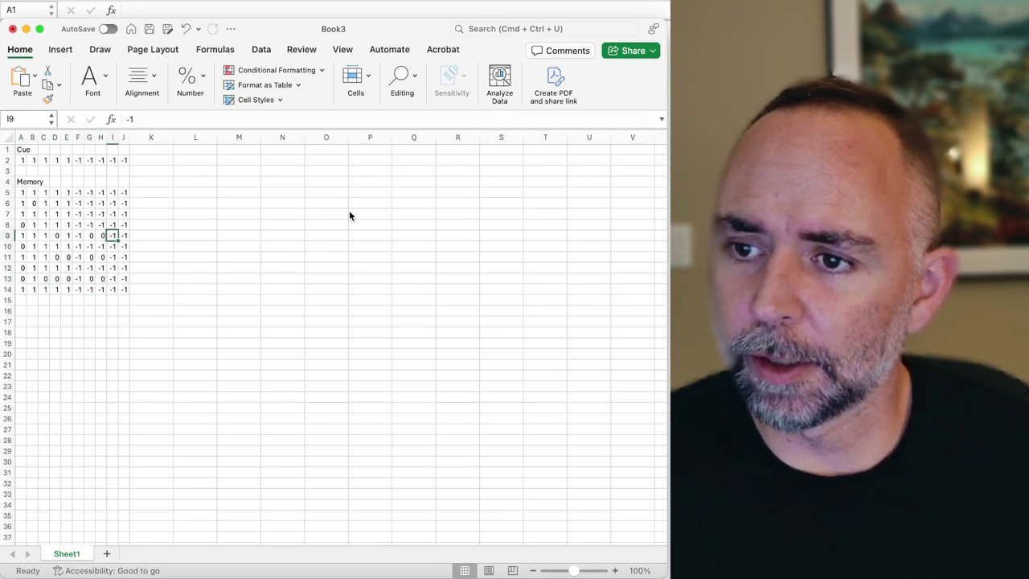
text(0)
key(Up)
text(0)
key(Left)
key(Left)
text(0)
key(Left)
key(Left)
text(0)
key(Up)
key(Up)
text(0)
key(Right)
text(0)
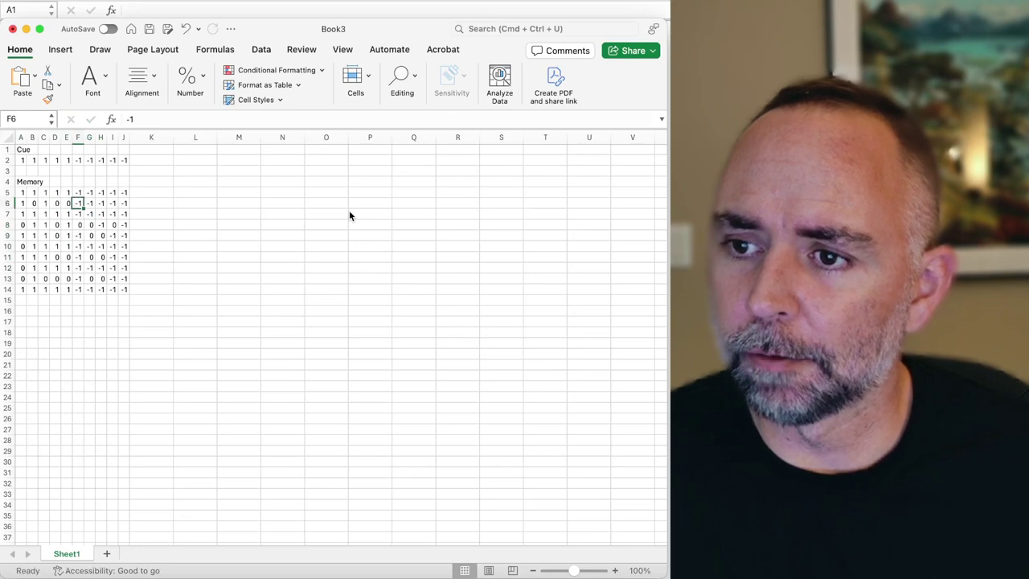
key(Right)
key(Right)
text(0)
key(Left)
Step: Replace several cells along row 14, from C14 to H14 and B14, with 0
text(0)
key(Left)
text(0)
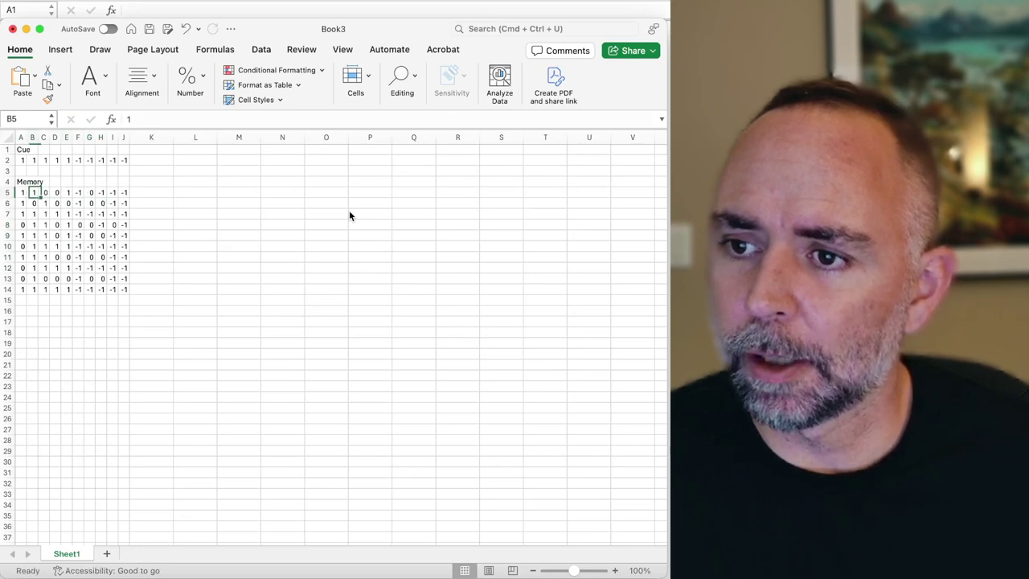
key(Left)
text(00)
key(Right)
key(Down)
key(Down)
key(Down)
key(Down)
key(Down)
key(Down)
key(Down)
key(Down)
key(Down)
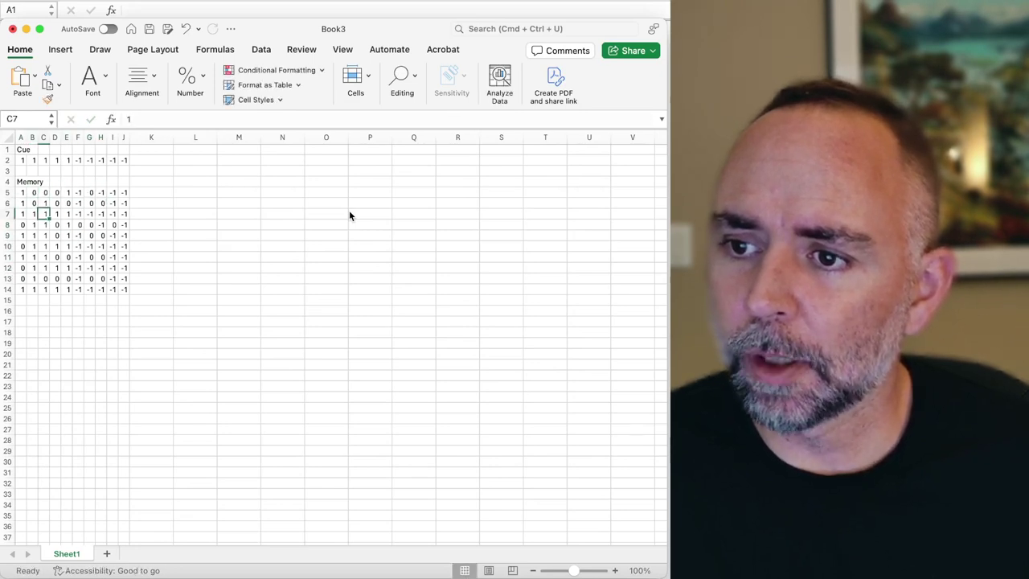
key(Right)
text(0)
key(Right)
text(0)
key(Right)
key(Right)
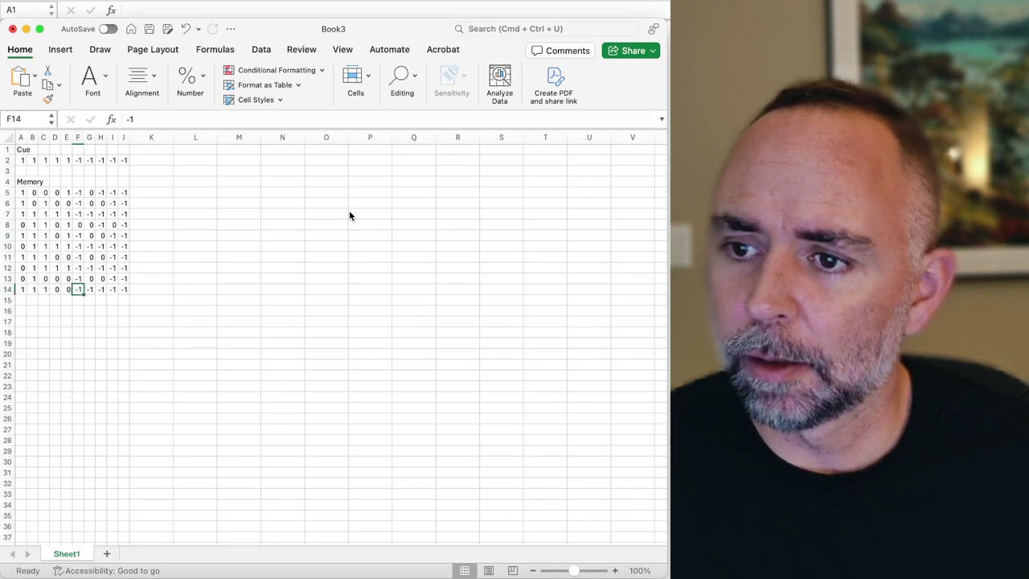
text(0)
key(Right)
text(0)
key(Left)
key(Left)
key(Left)
key(Left)
key(Left)
key(Left)
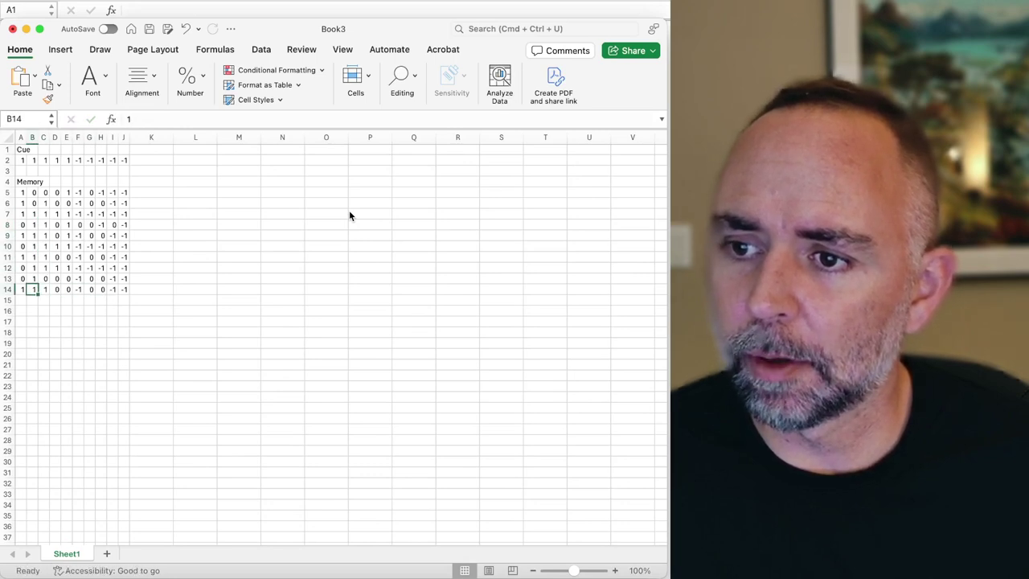
text(0)
key(Up)
key(Up)
key(Up)
key(Up)
key(Up)
key(Up)
key(Up)
Step: Set F10, H10 and a run of row 12 cells back to C12 to 0
key(Right)
key(Right)
key(Right)
key(Right)
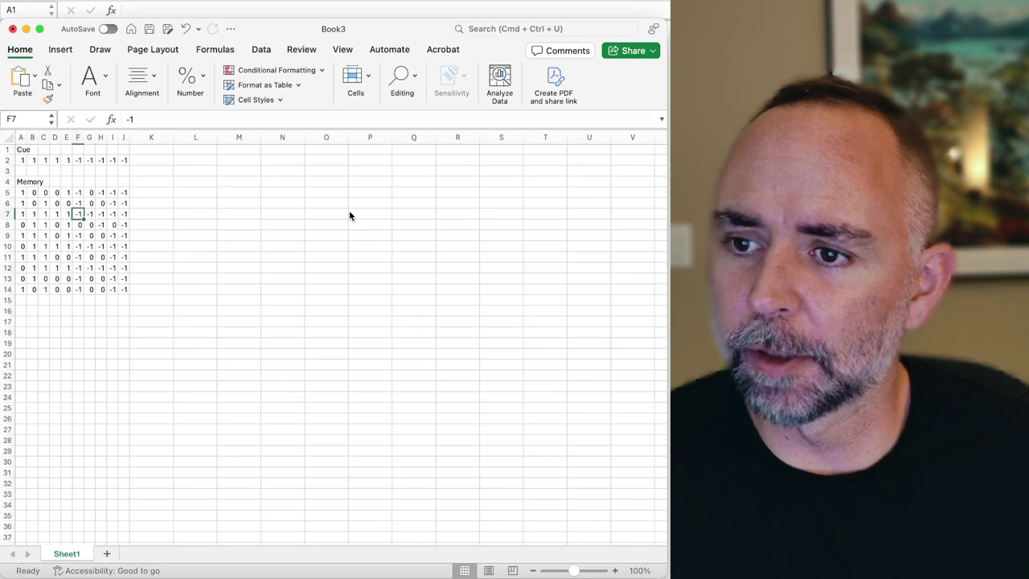
key(Down)
key(Down)
key(Down)
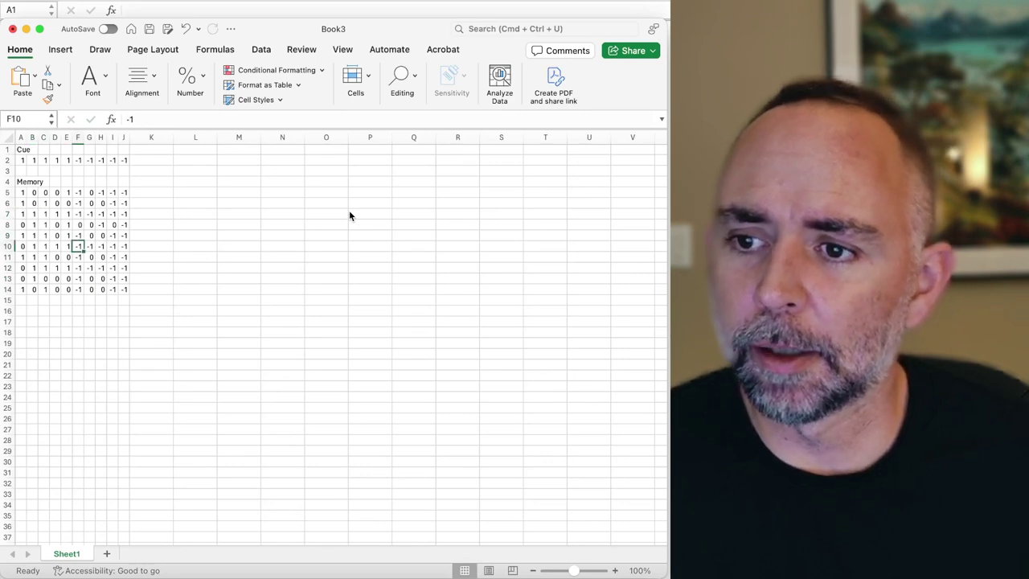
text(0)
key(Right)
key(Right)
text(0)
key(Right)
key(Right)
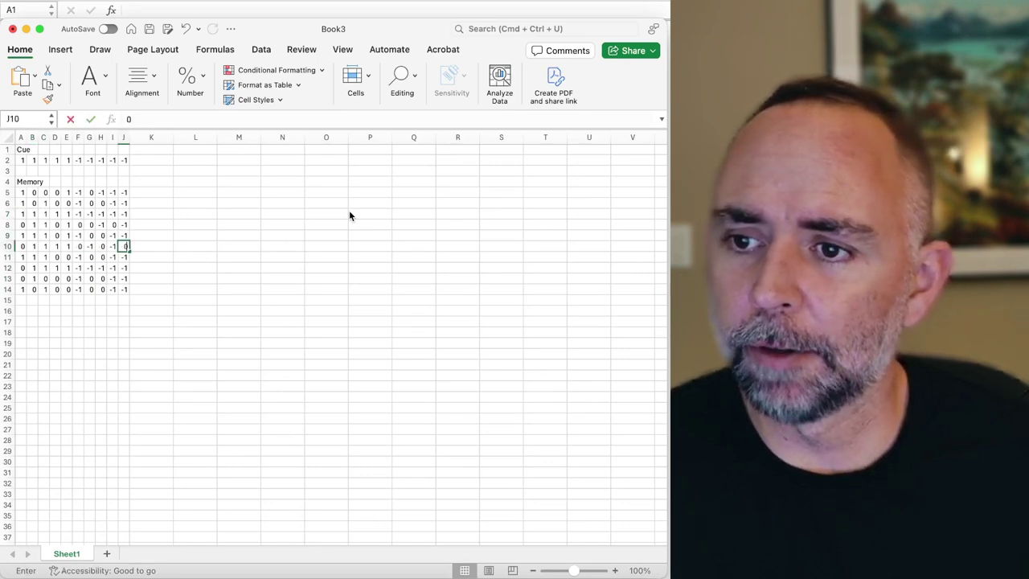
text(0)
key(Down)
key(Down)
text(0)
key(Left)
key(Left)
key(Left)
text(0)
key(Left)
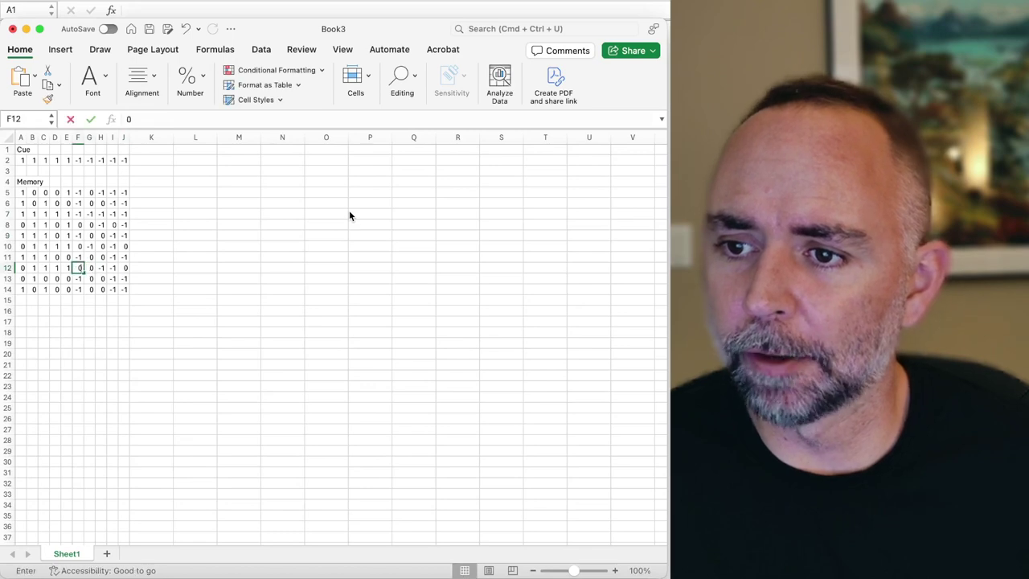
text(0)
key(Left)
text(0)
key(Left)
key(Left)
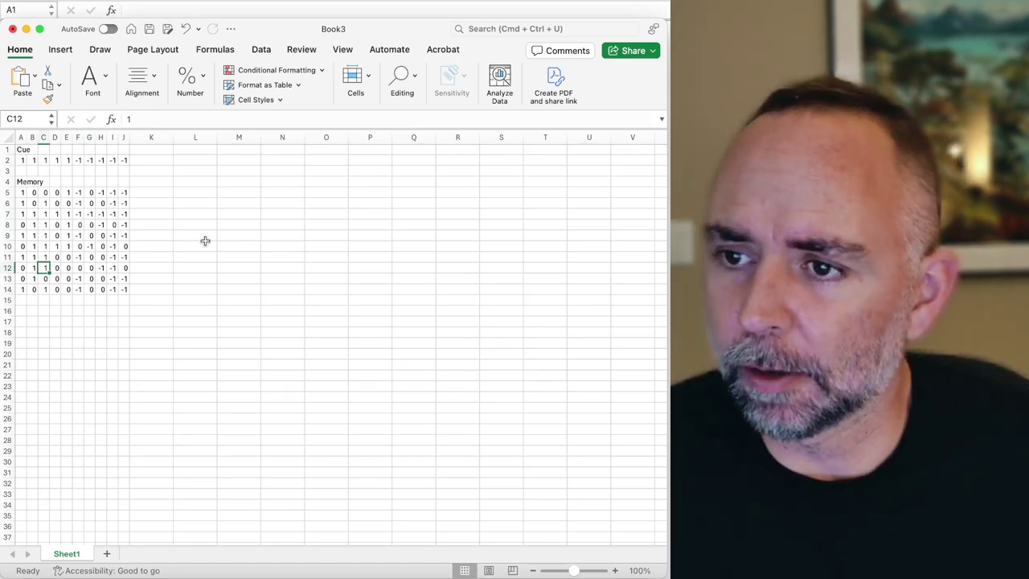
Step: Select the degraded memory traces in rows 5–8 to review them, then deselect
drag(124, 192, 17, 192)
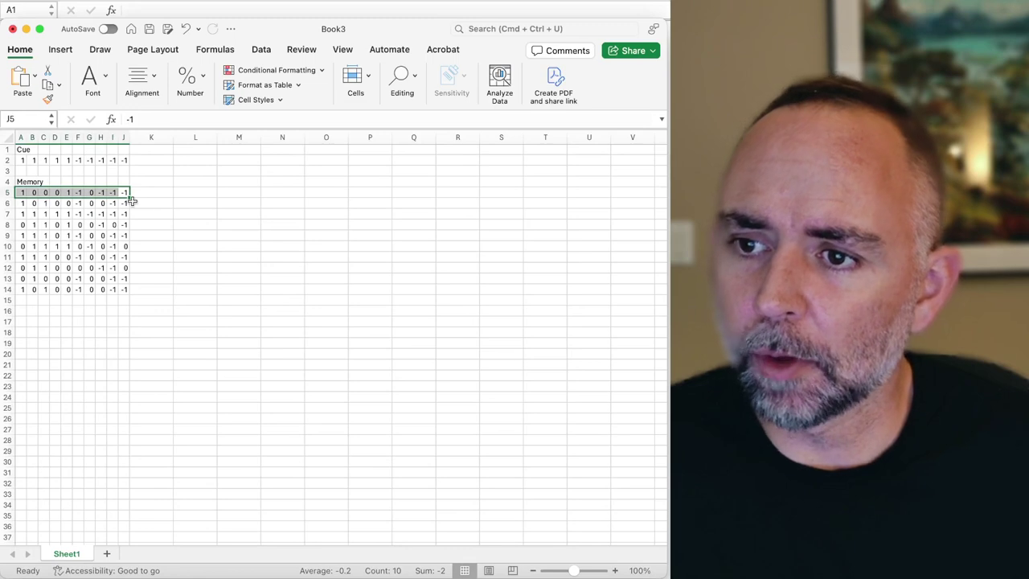
drag(124, 203, 22, 202)
drag(124, 214, 20, 214)
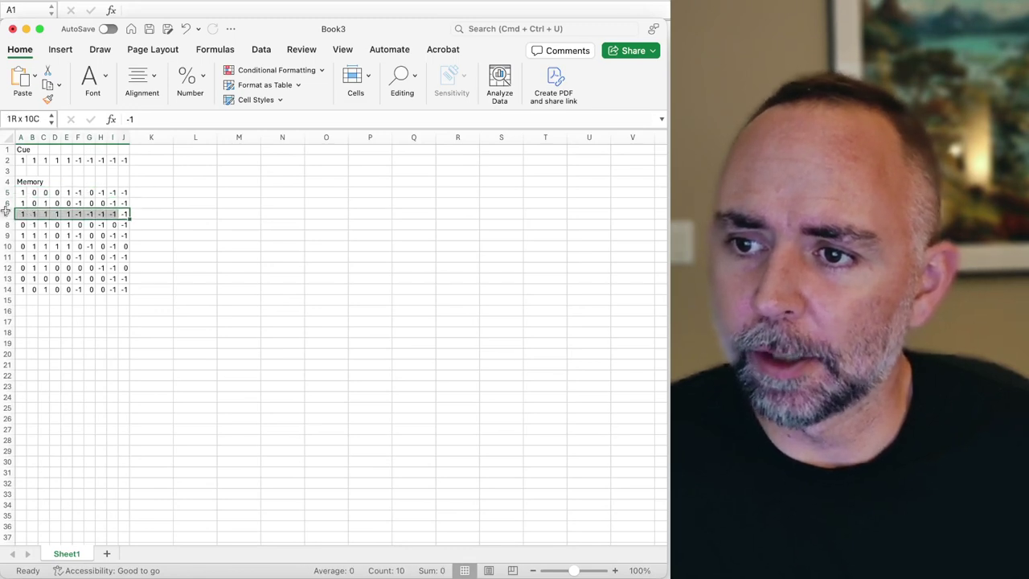
drag(126, 224, 14, 224)
click(119, 240)
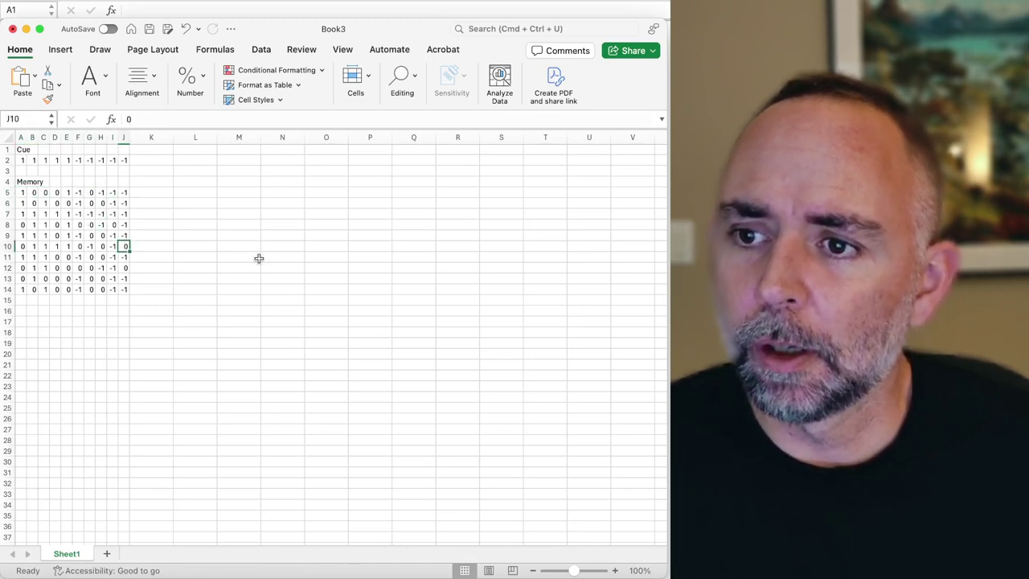
click(255, 257)
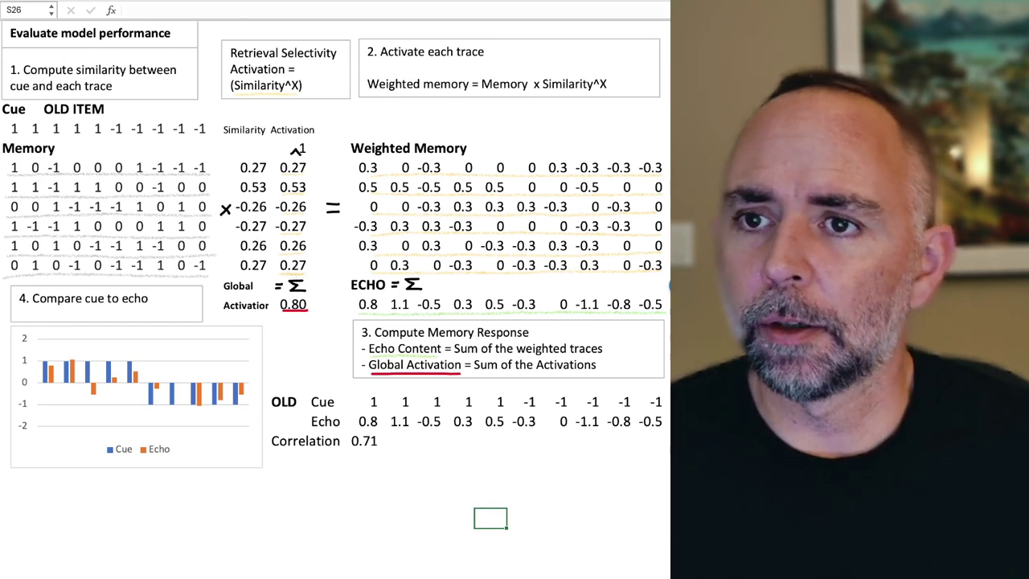
click(322, 1)
click(325, 241)
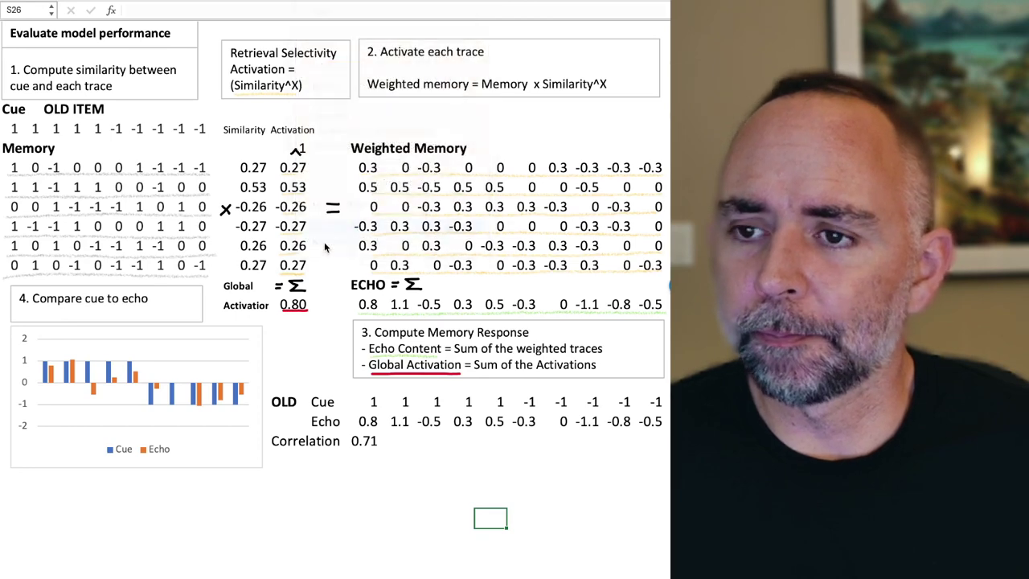
click(204, 183)
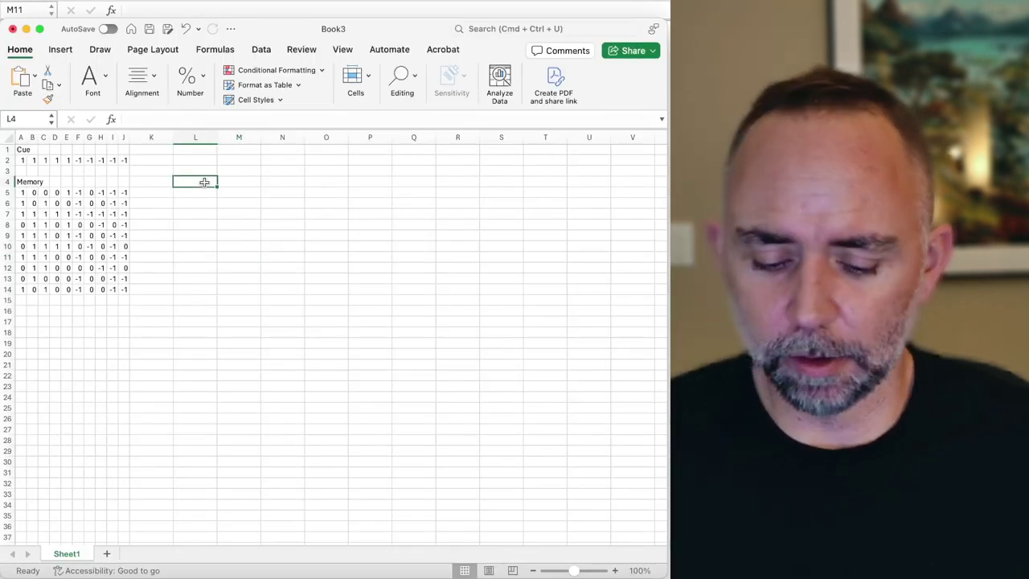
text(Similarities)
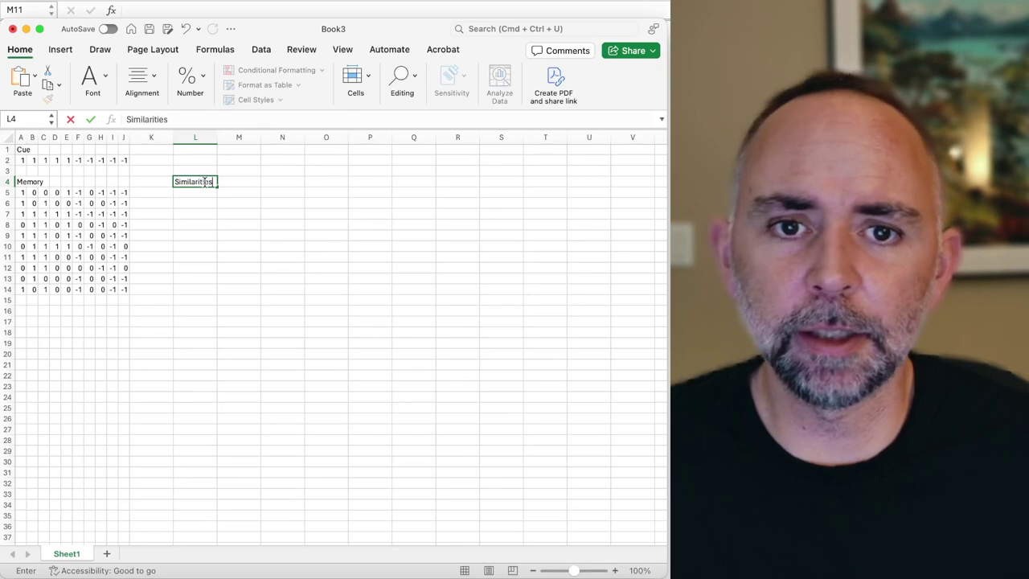
key(Return)
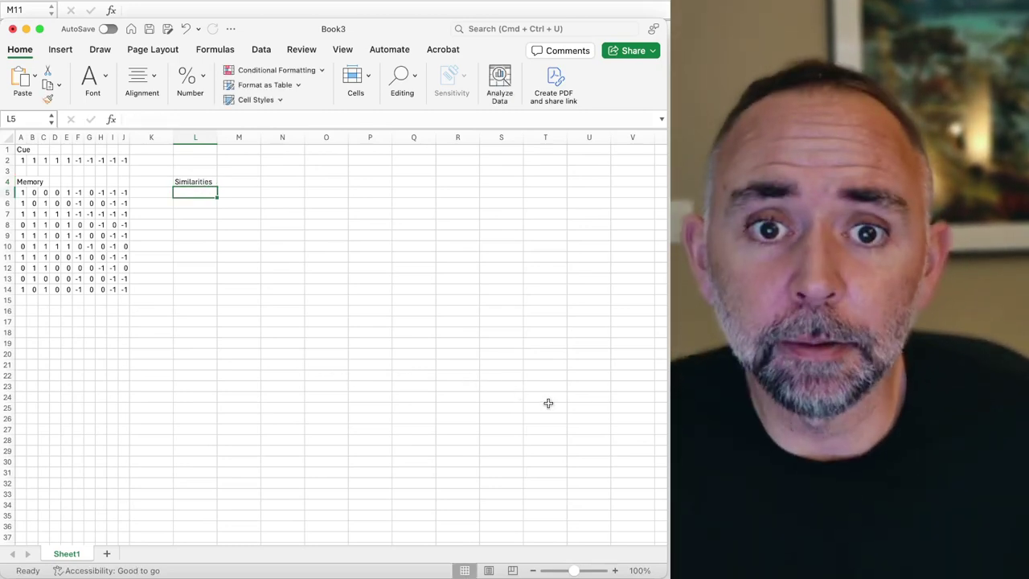
click(615, 570)
click(615, 570)
click(615, 570)
click(615, 570)
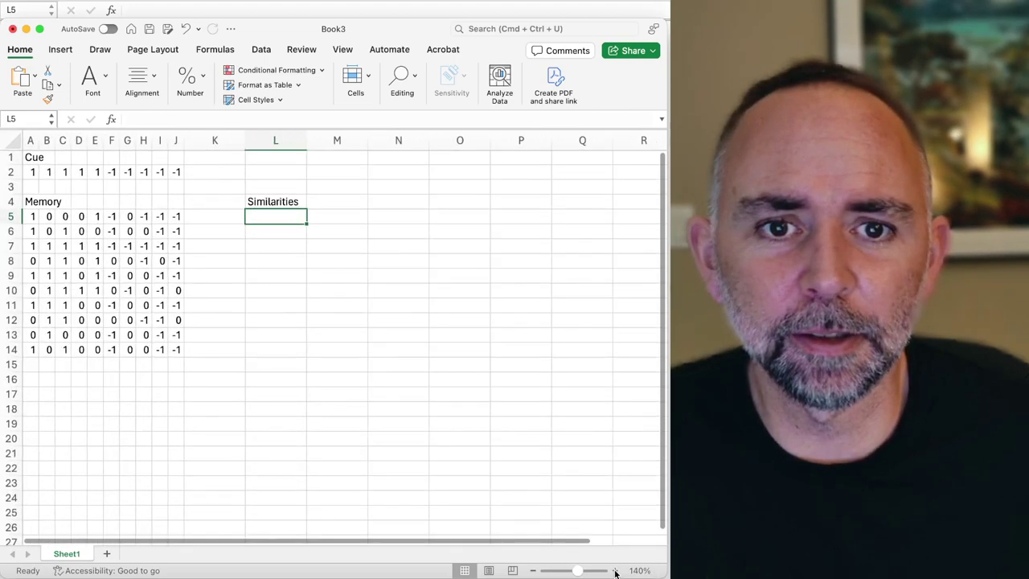
click(615, 570)
click(615, 571)
click(615, 570)
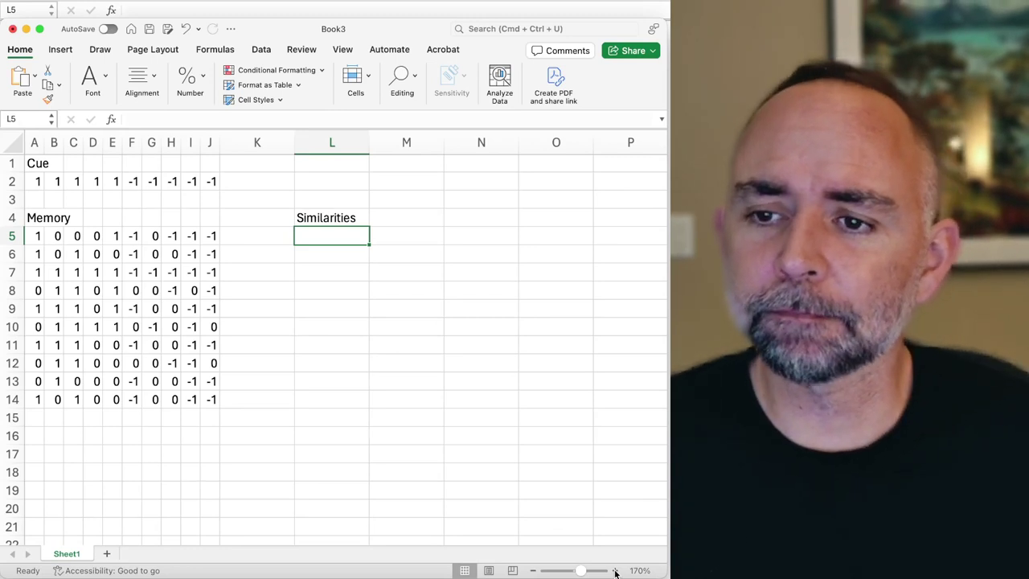
drag(37, 181, 211, 182)
drag(38, 237, 213, 236)
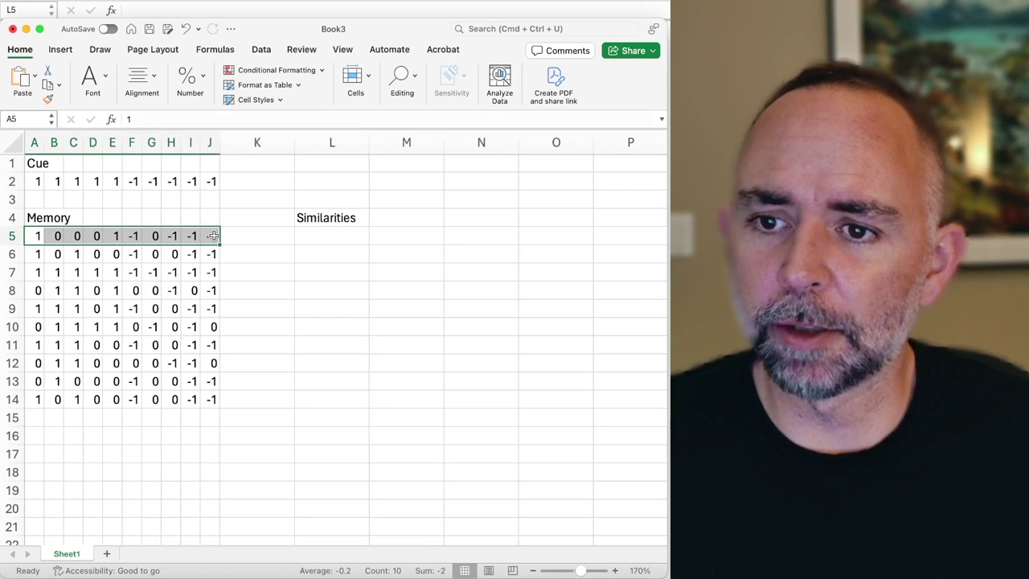
click(320, 234)
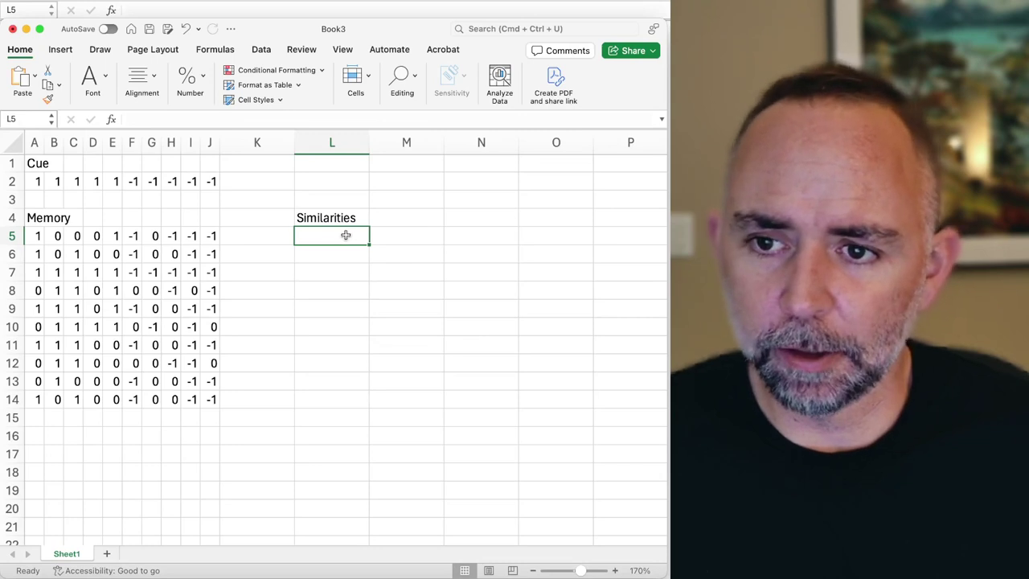
Step: Enter an incomplete =cor formula in L5 and clear the resulting #NAME? error
text(=)
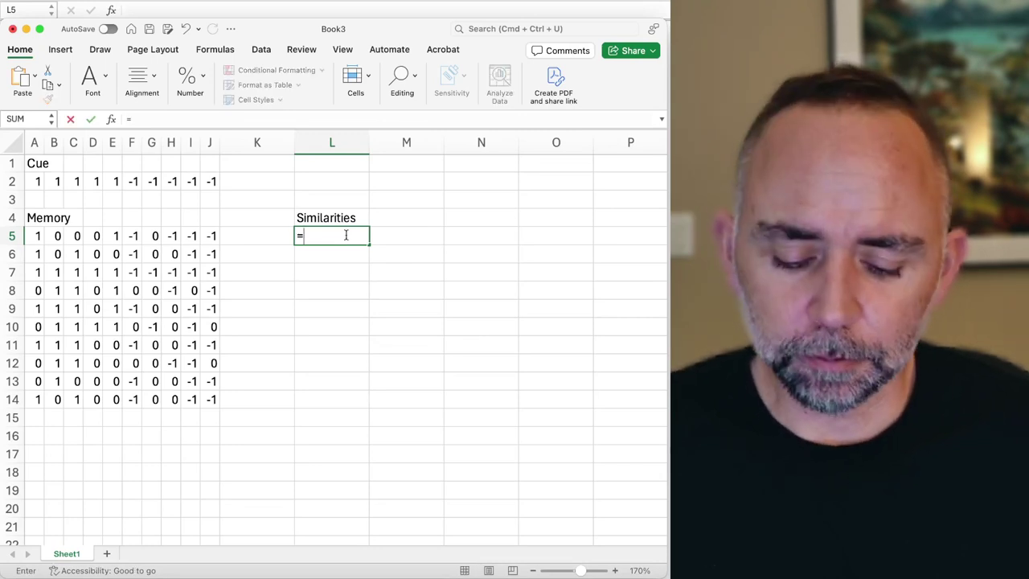
text(co)
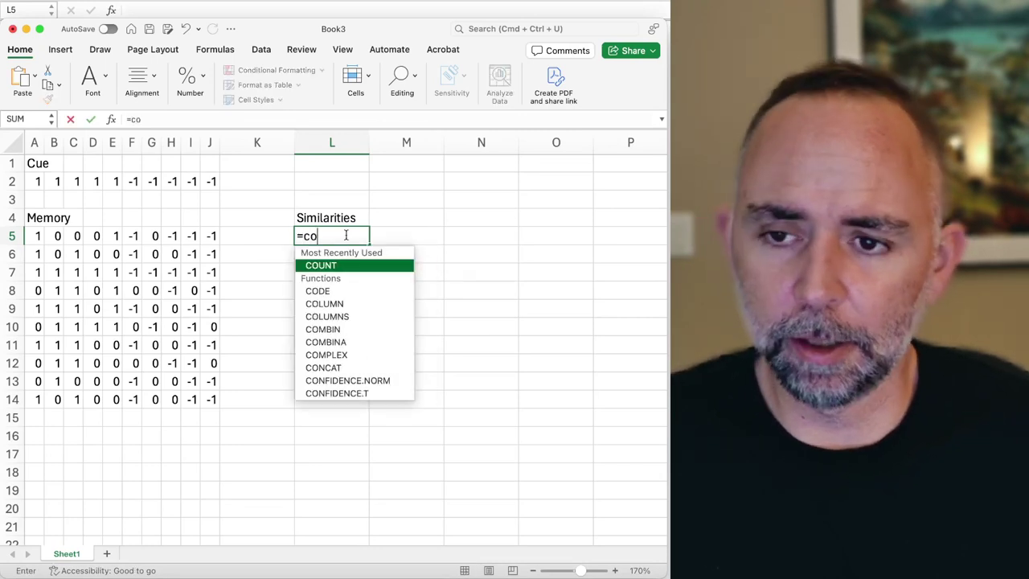
text(rrel)
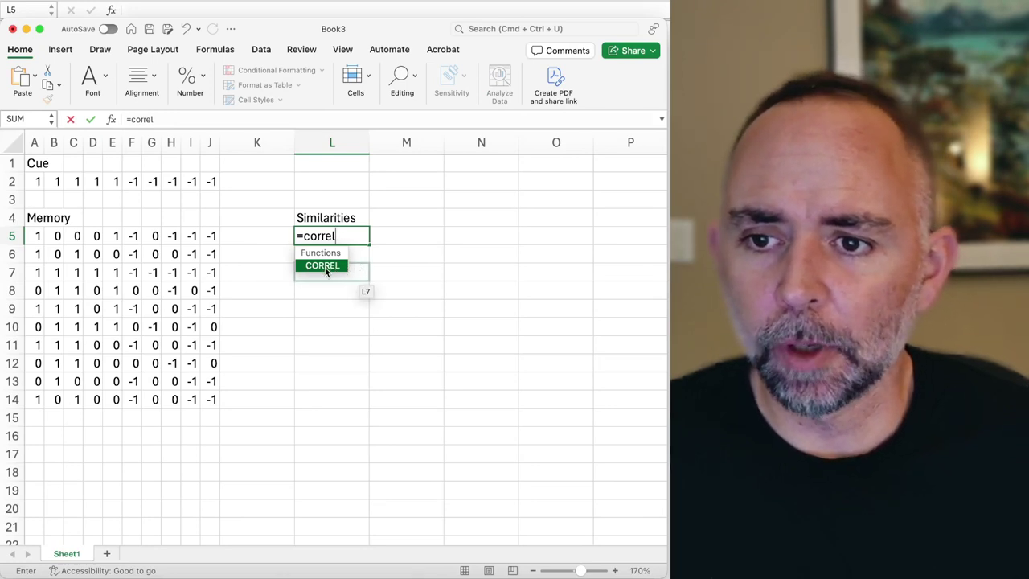
key(Return)
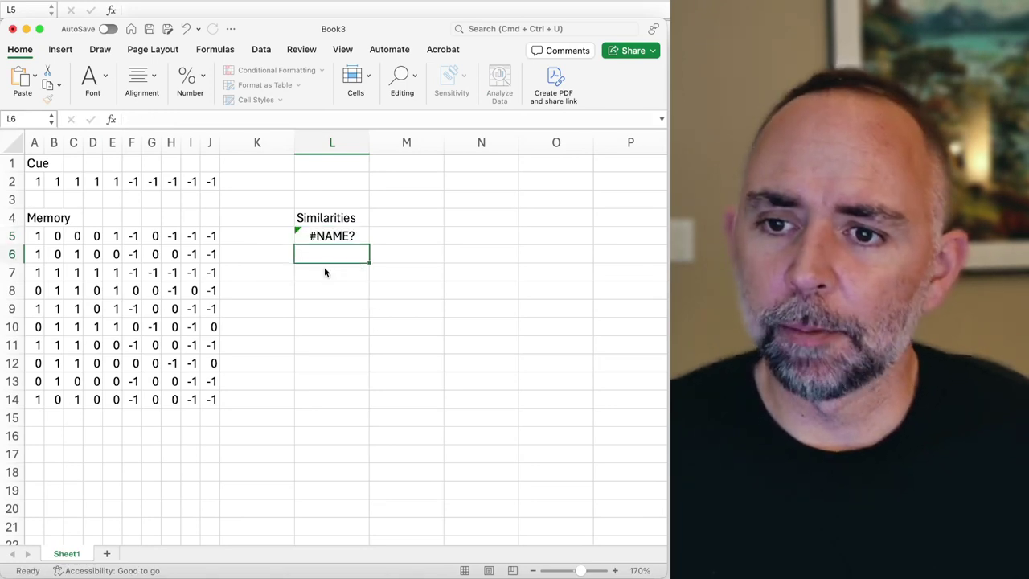
key(Up)
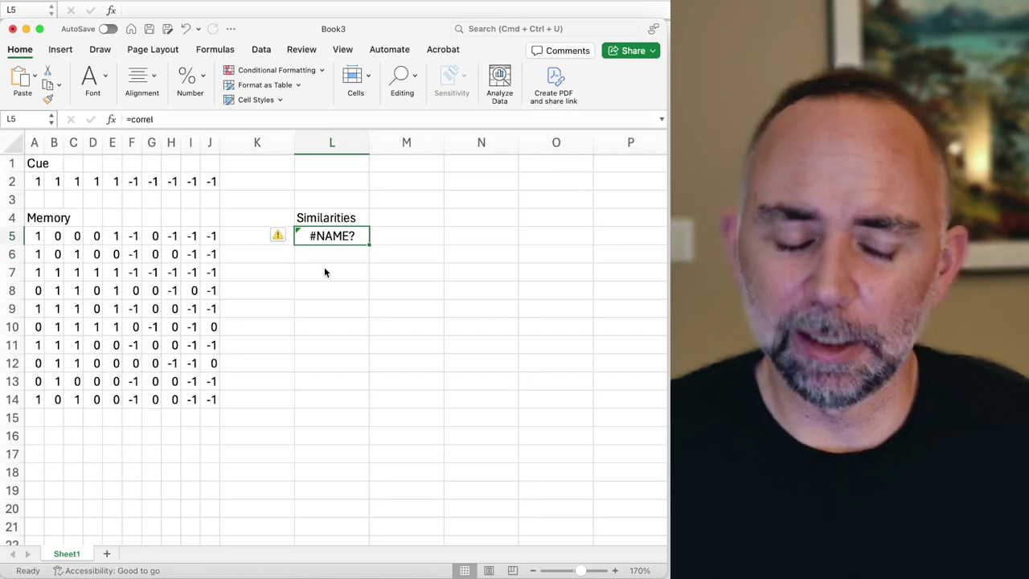
key(Delete)
Step: Enter =CORREL(A2:J2,A5:J5) in L5, returning 0.80178373
text(=)
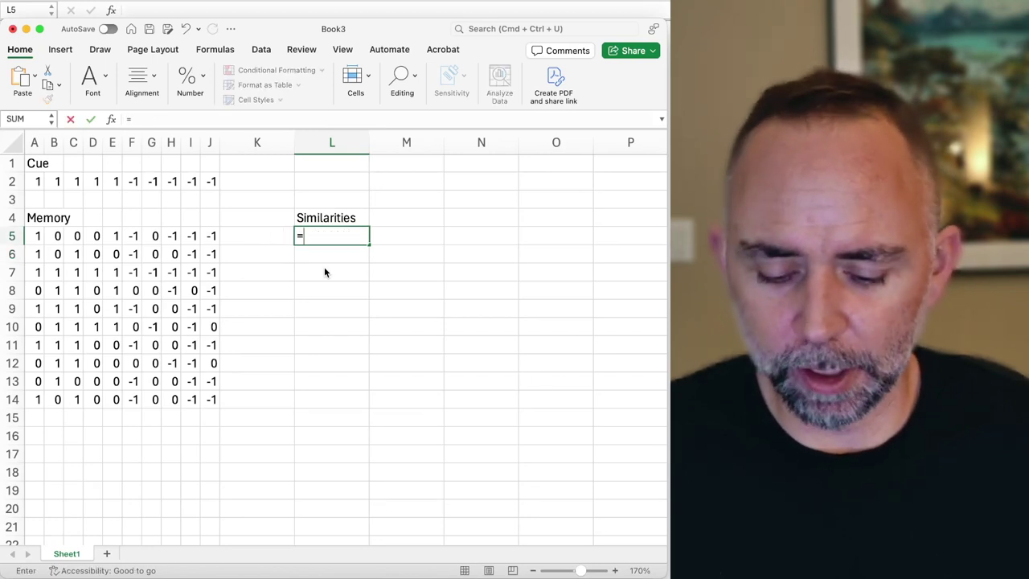
text(correl)
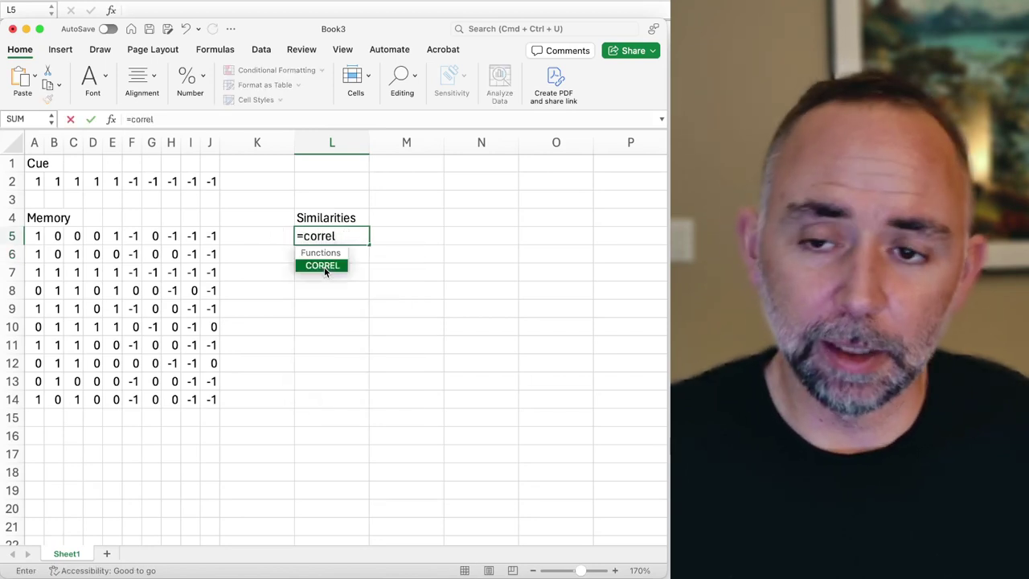
text(()
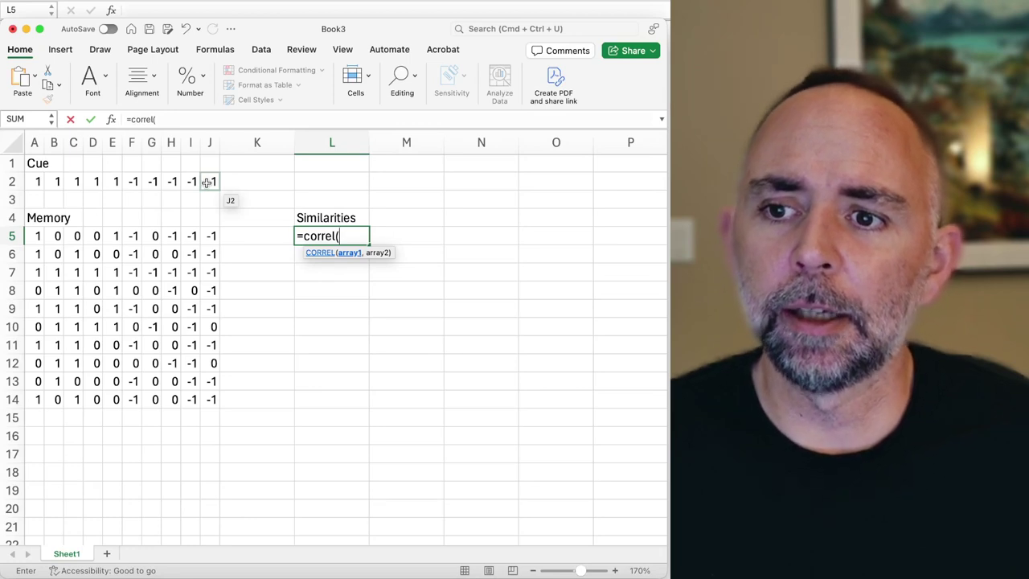
click(38, 183)
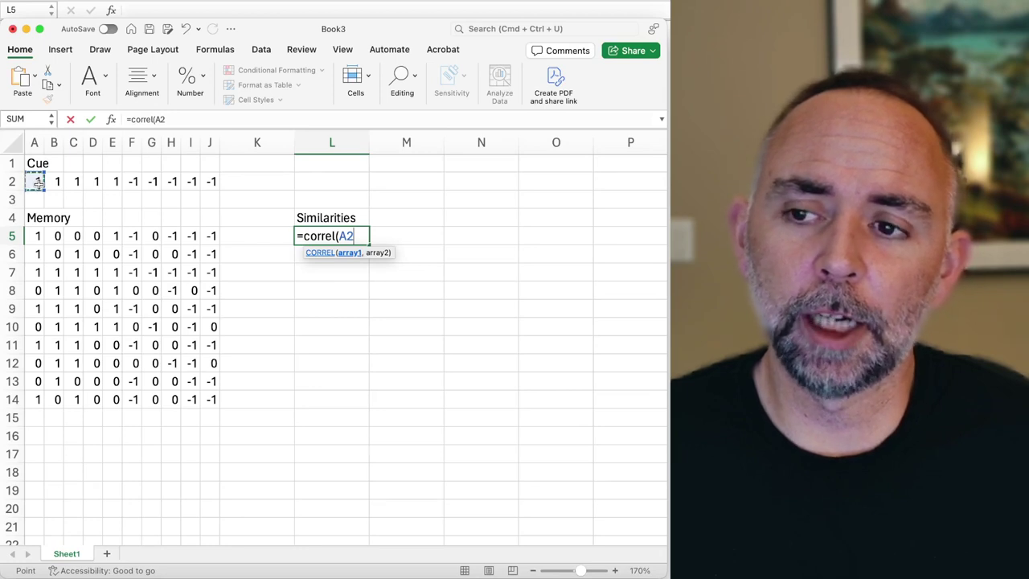
drag(39, 184, 206, 183)
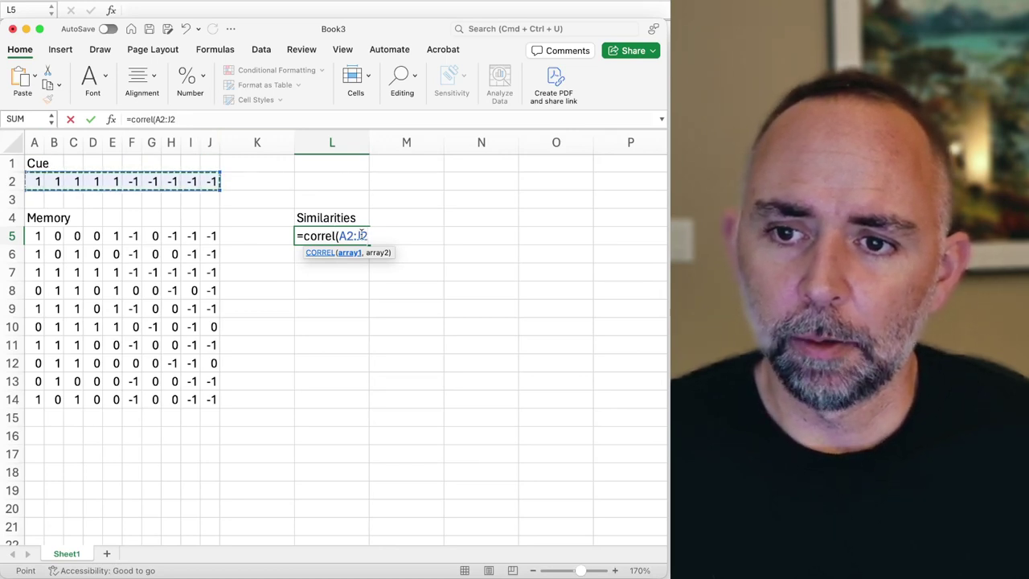
text(,)
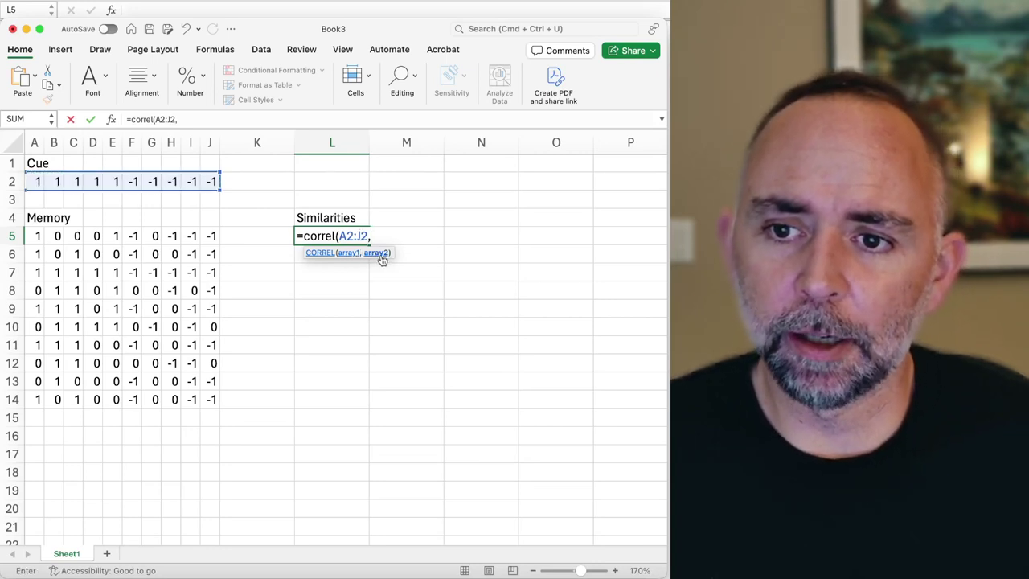
drag(34, 235, 214, 236)
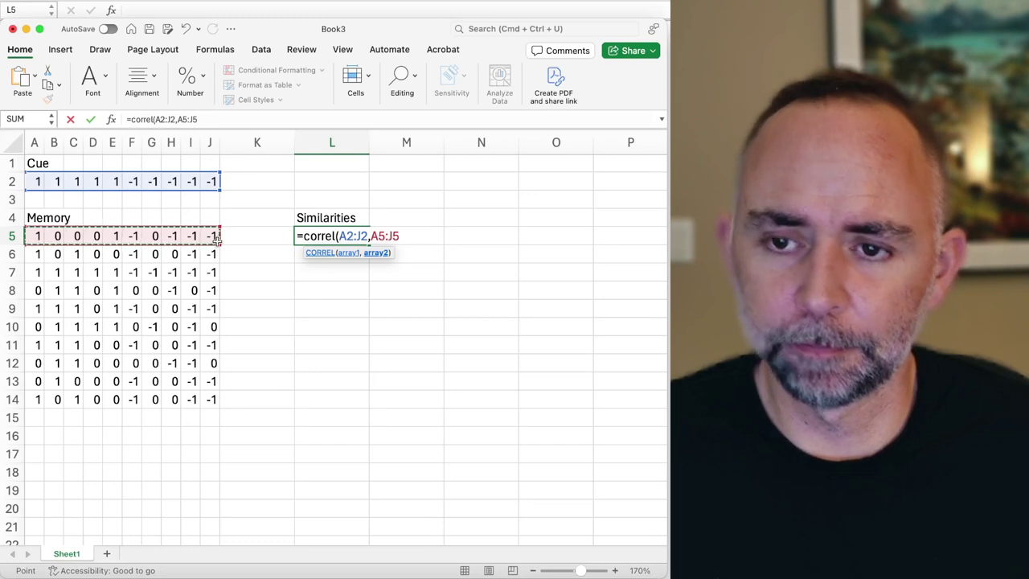
text())
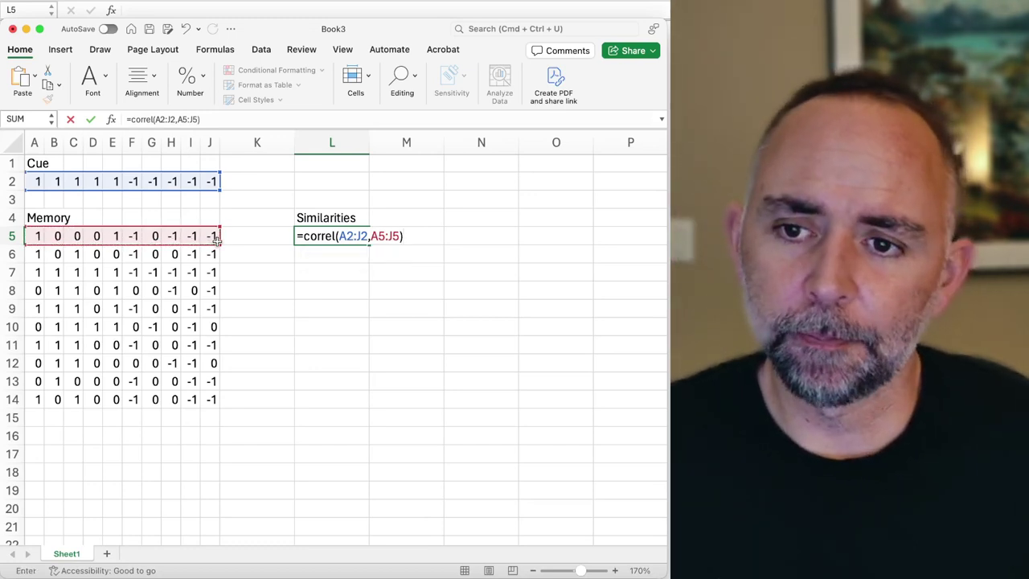
key(Return)
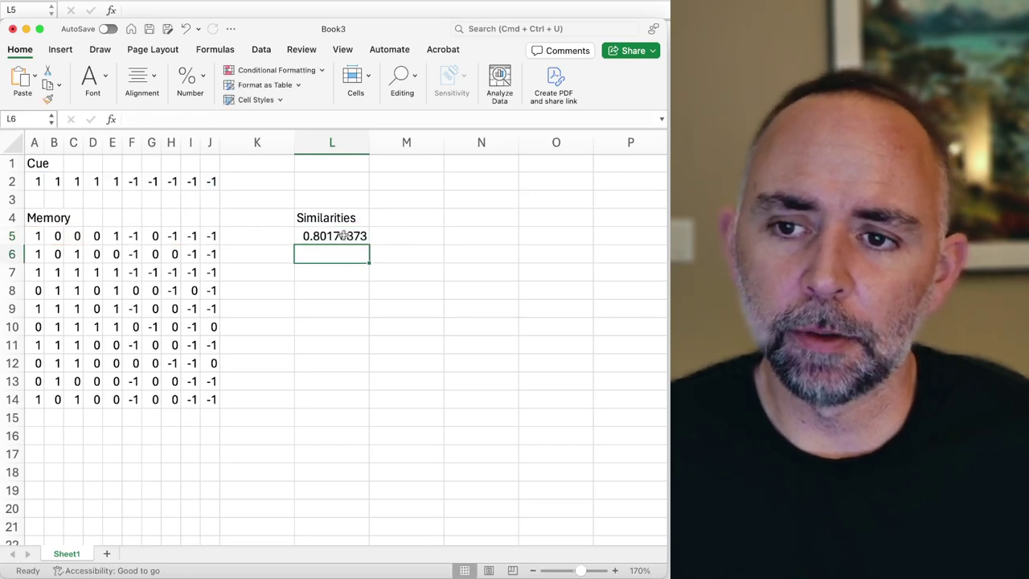
Step: Review the first memory row and L5–L7, comparing the cue row with memory rows 2 and 3
key(Up)
key(Down)
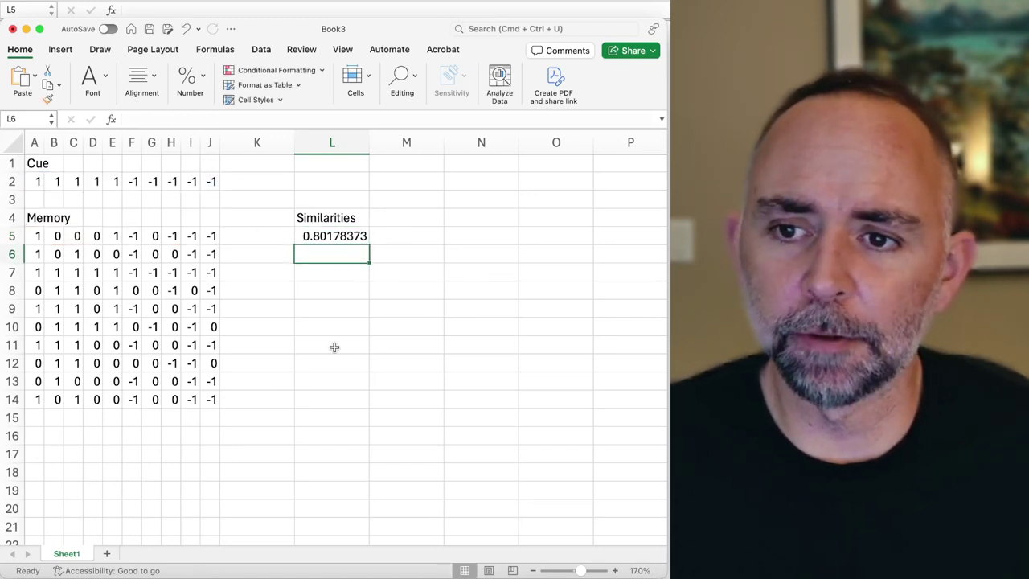
key(Up)
key(Left)
key(Left)
key(Left)
key(Left)
key(Left)
key(Left)
key(Left)
key(Left)
key(Left)
key(Left)
key(Left)
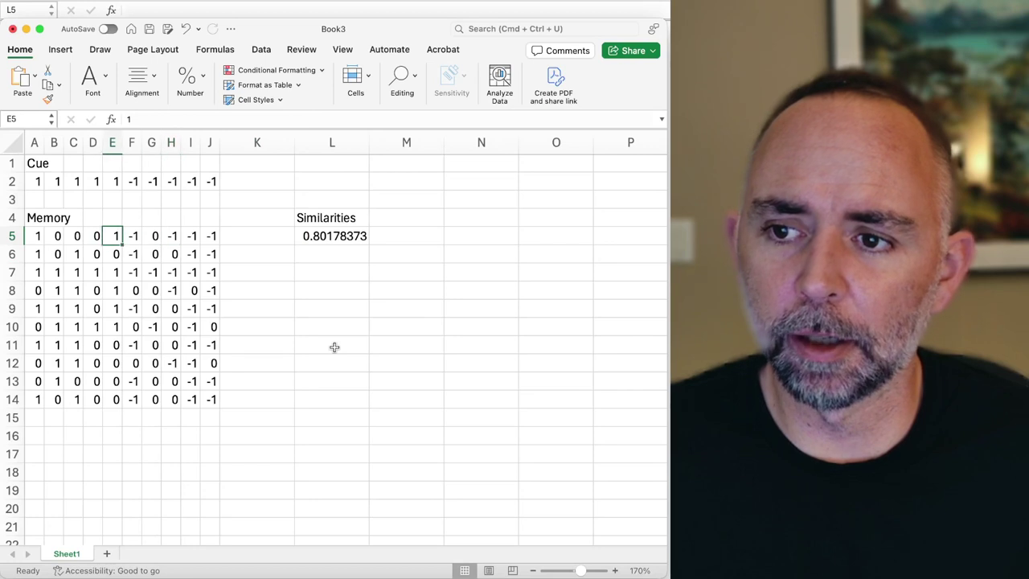
key(Right)
key(Right)
key(Right)
key(Right)
key(Right)
key(Right)
key(Right)
key(Right)
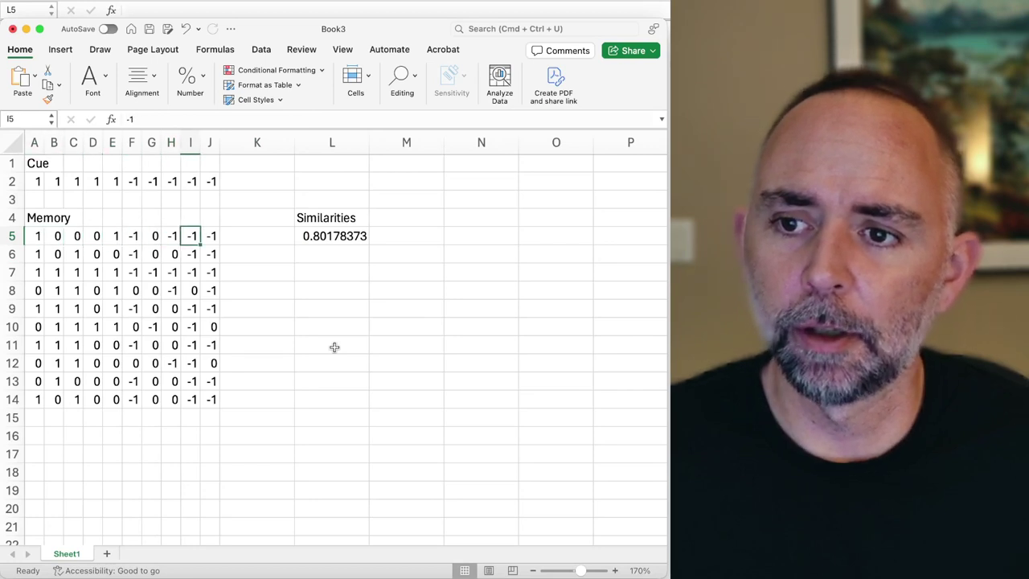
key(Left)
key(Left)
key(Left)
key(Left)
key(Left)
key(Left)
key(Left)
key(Left)
key(Right)
key(Right)
key(Right)
key(Right)
key(Right)
key(Right)
key(Right)
key(Right)
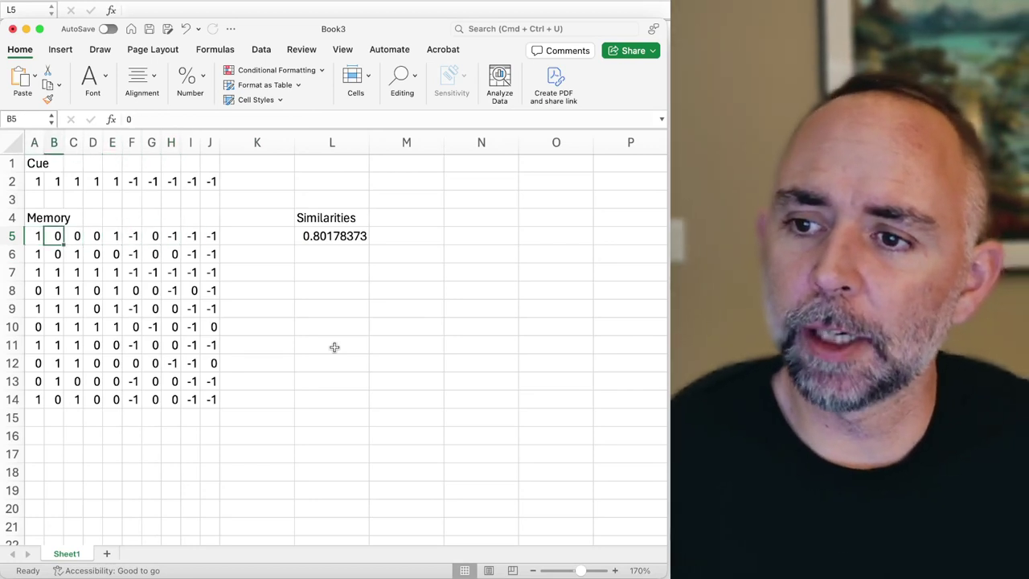
key(Right)
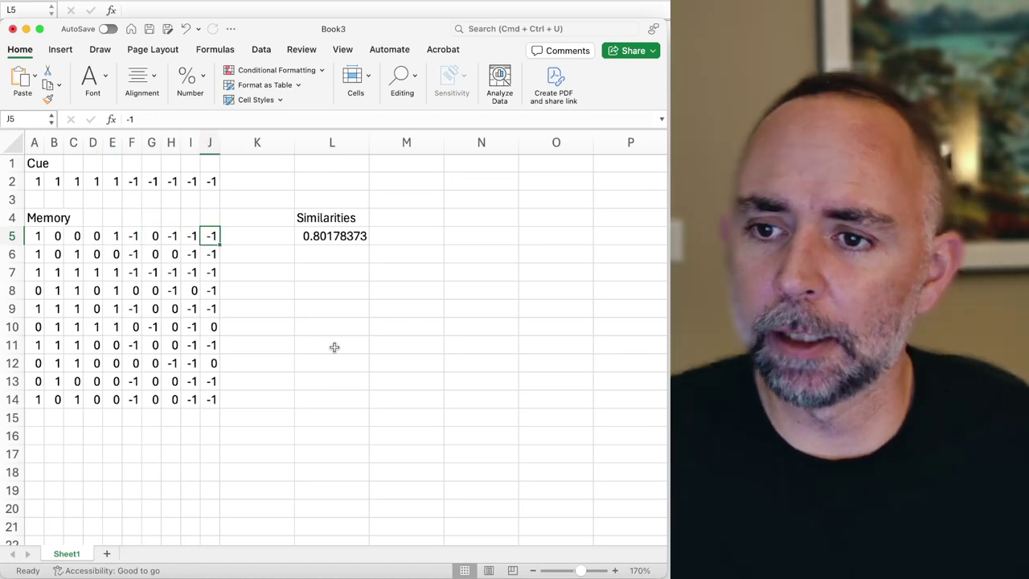
click(342, 235)
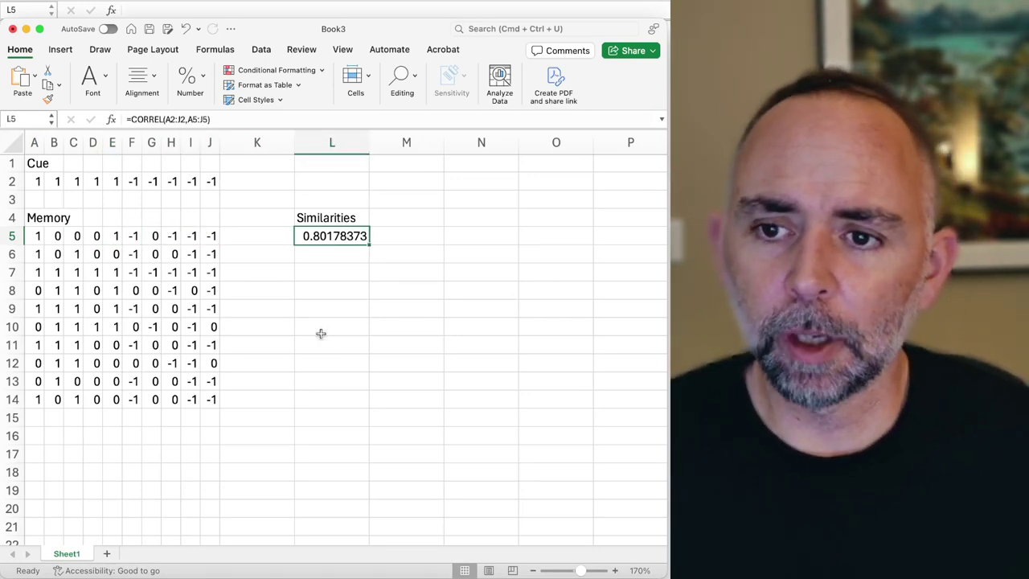
click(325, 254)
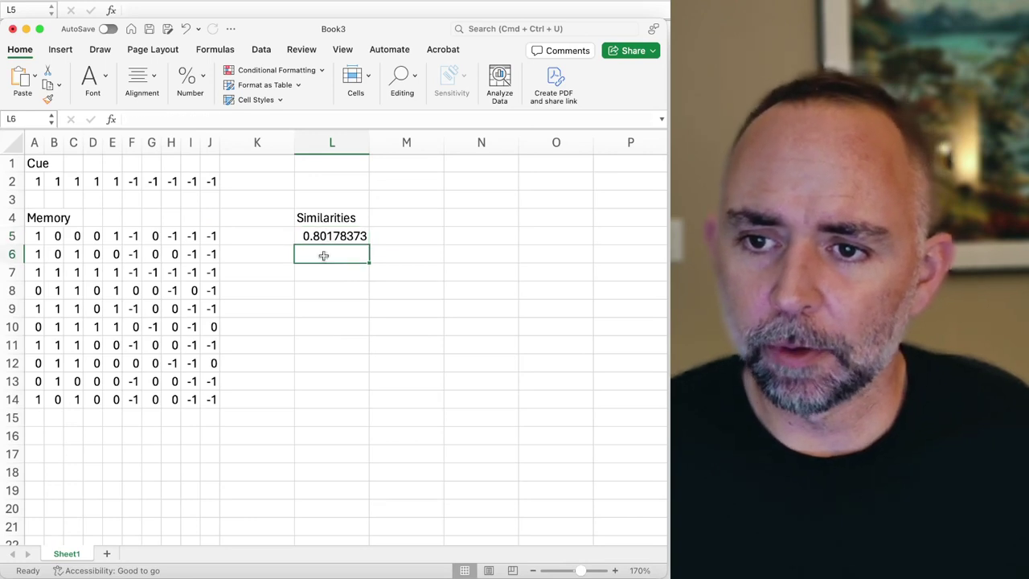
click(327, 272)
drag(35, 181, 212, 182)
drag(35, 254, 208, 255)
drag(36, 182, 210, 184)
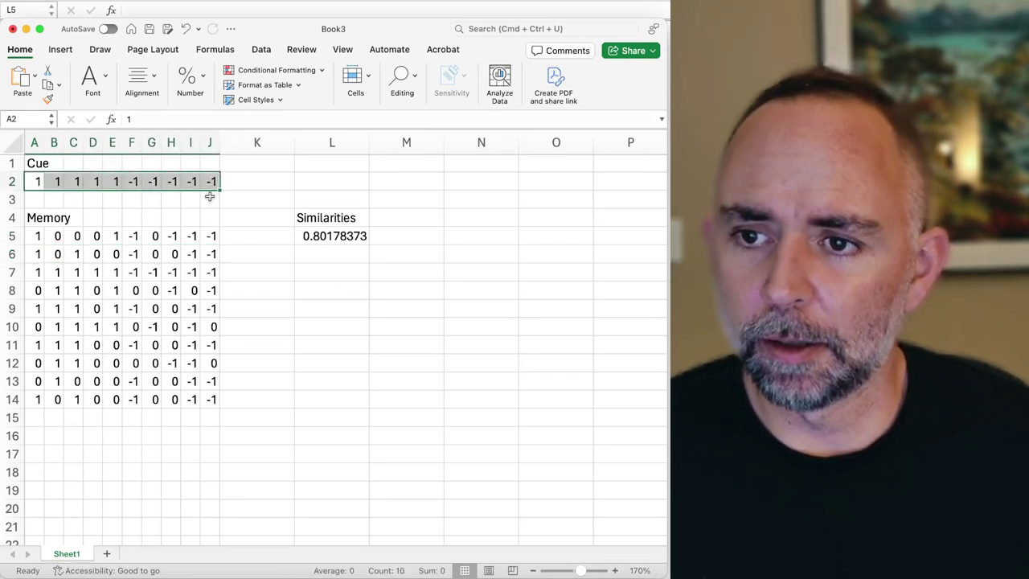
drag(28, 276, 210, 273)
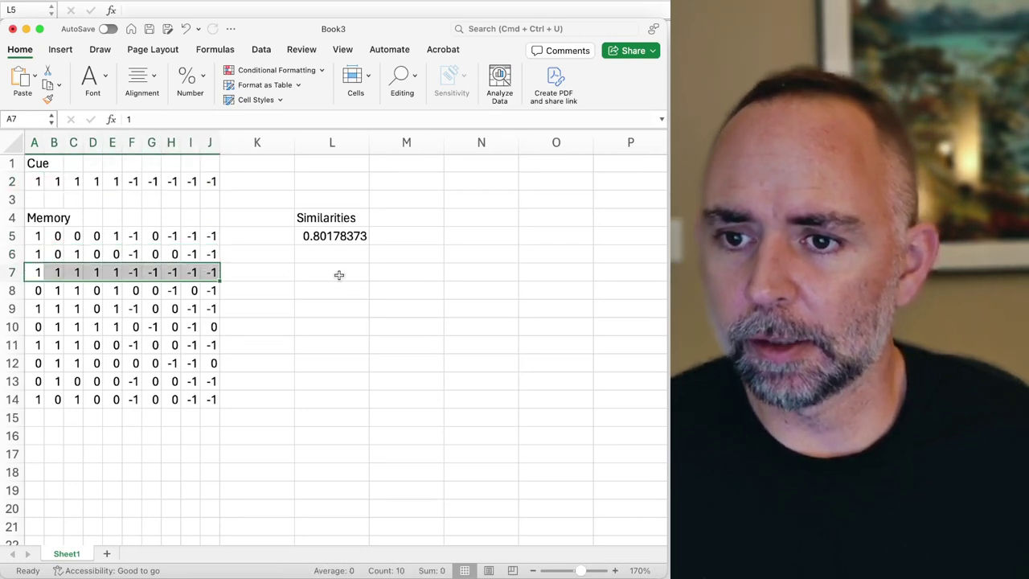
click(337, 275)
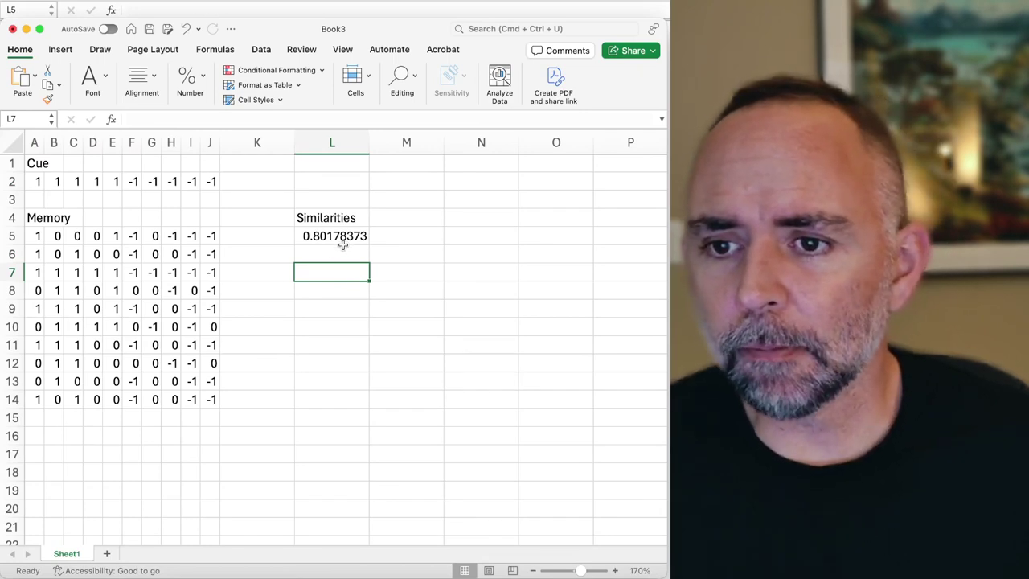
Step: Fill L5's CORREL formula down to L14 and inspect the #DIV/0! in L6
click(343, 239)
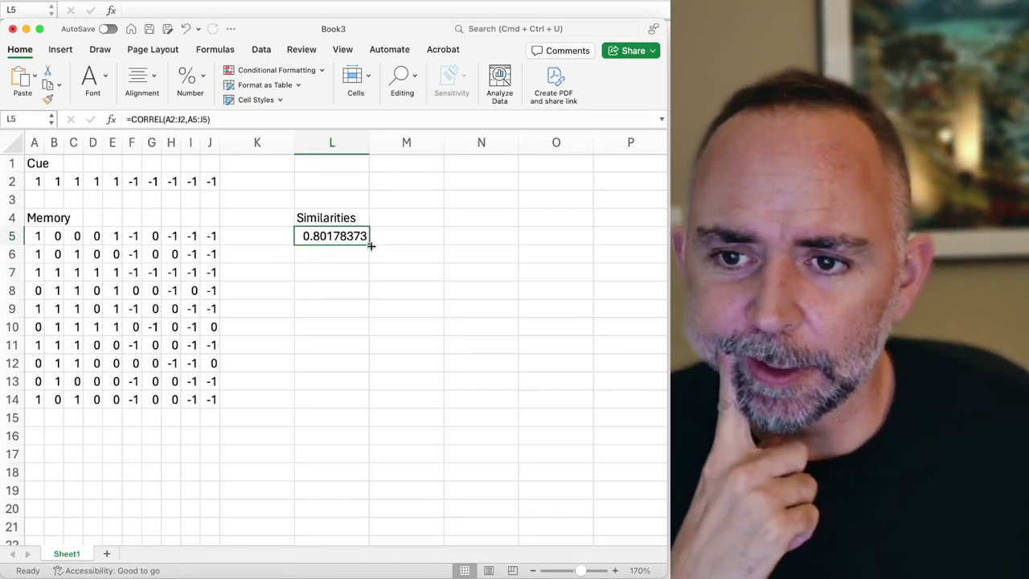
drag(370, 241, 359, 405)
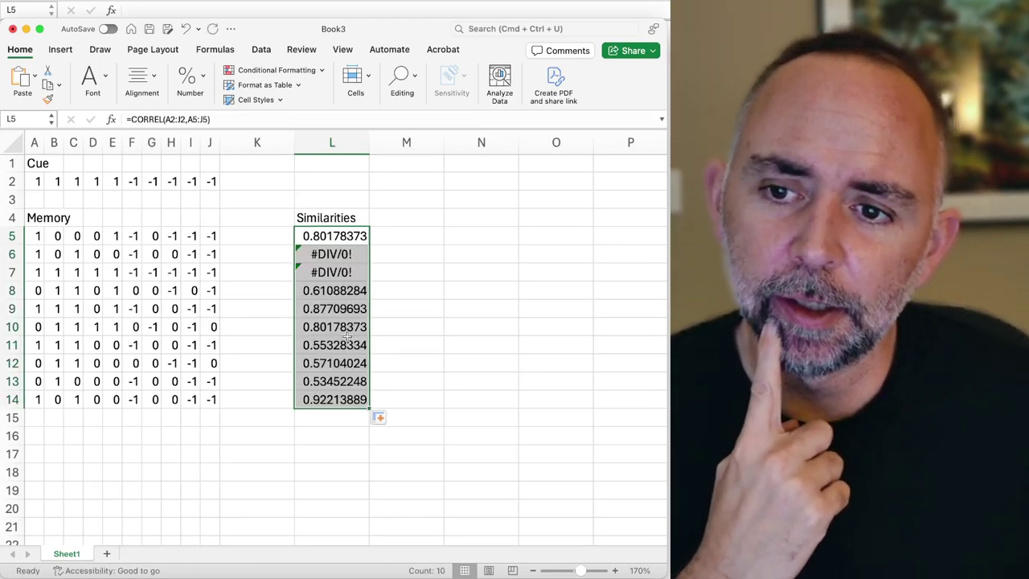
click(462, 308)
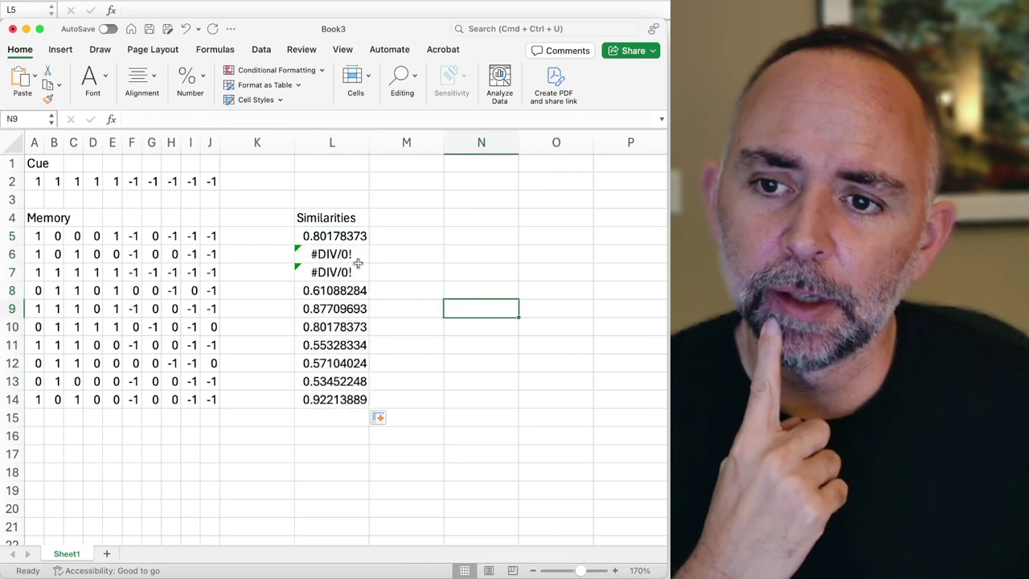
click(353, 258)
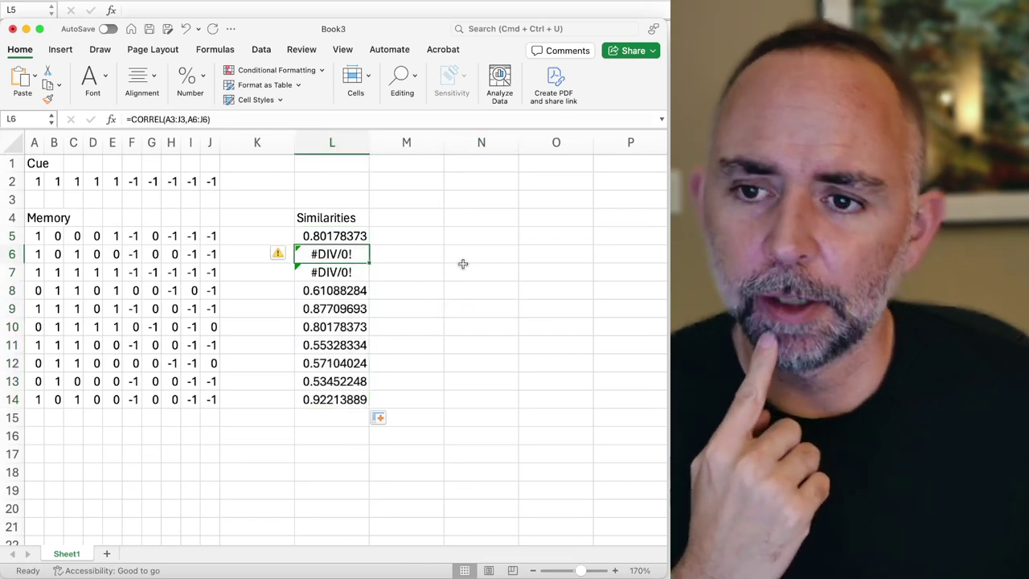
click(463, 265)
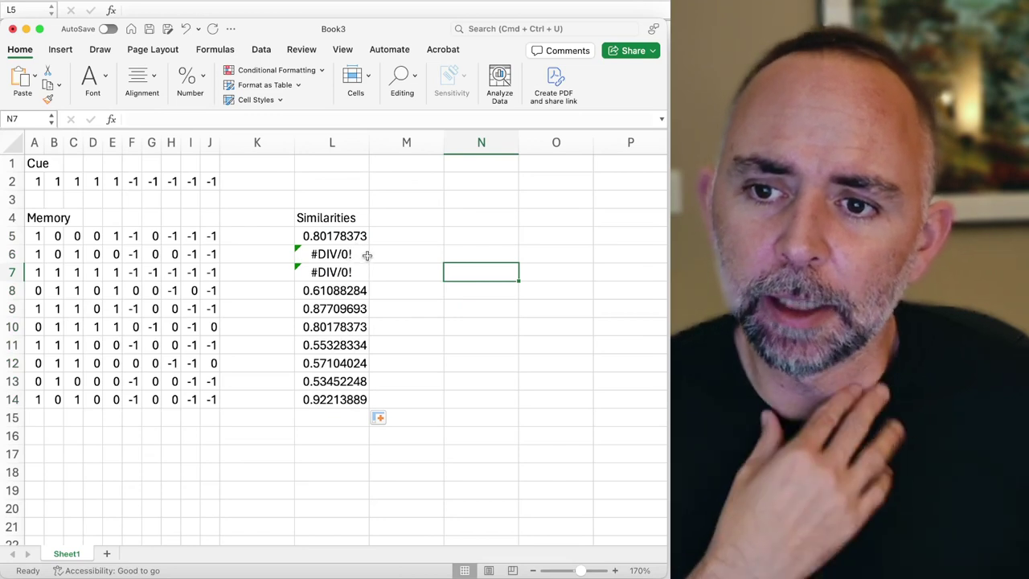
double_click(360, 254)
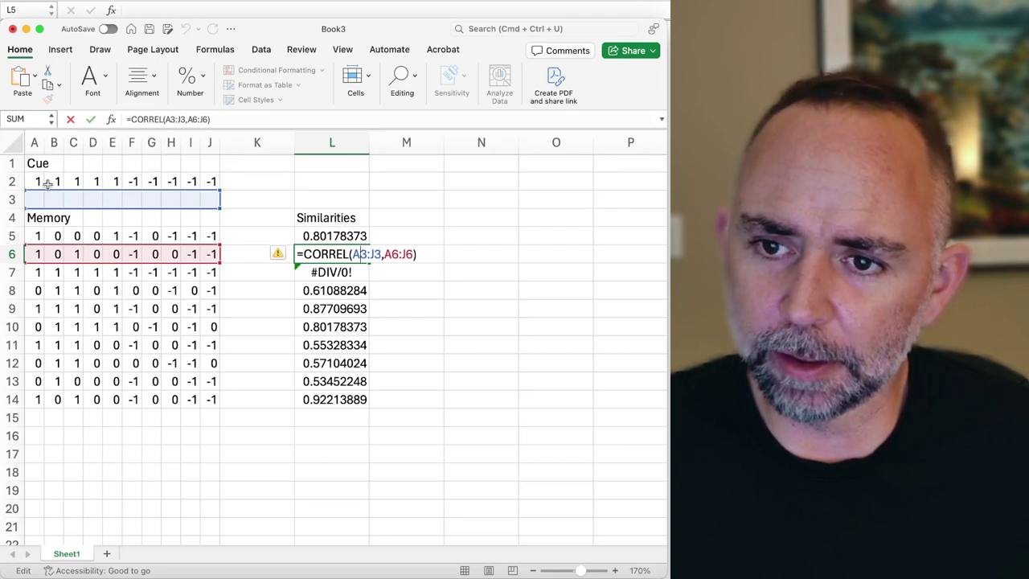
key(Return)
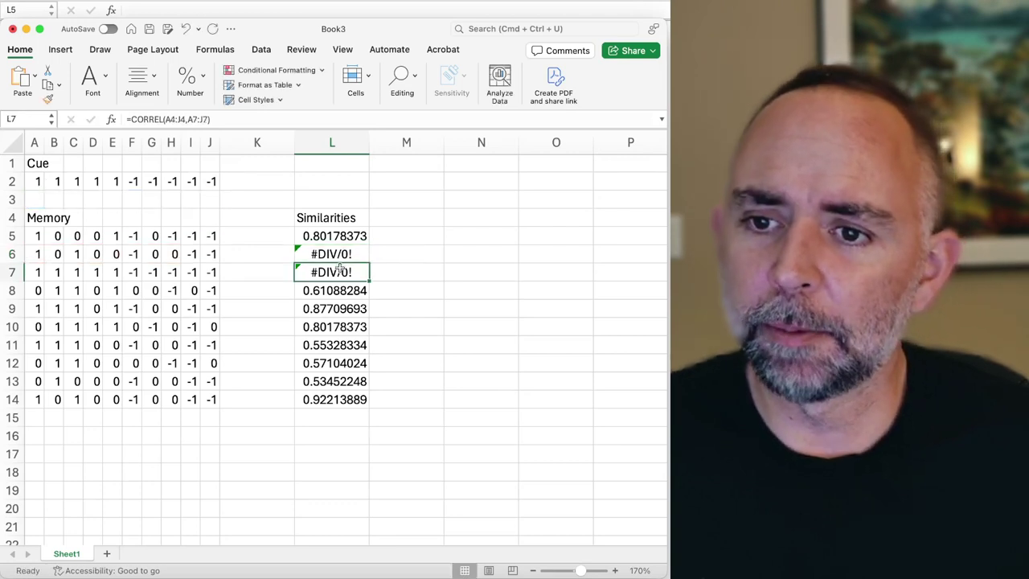
double_click(332, 272)
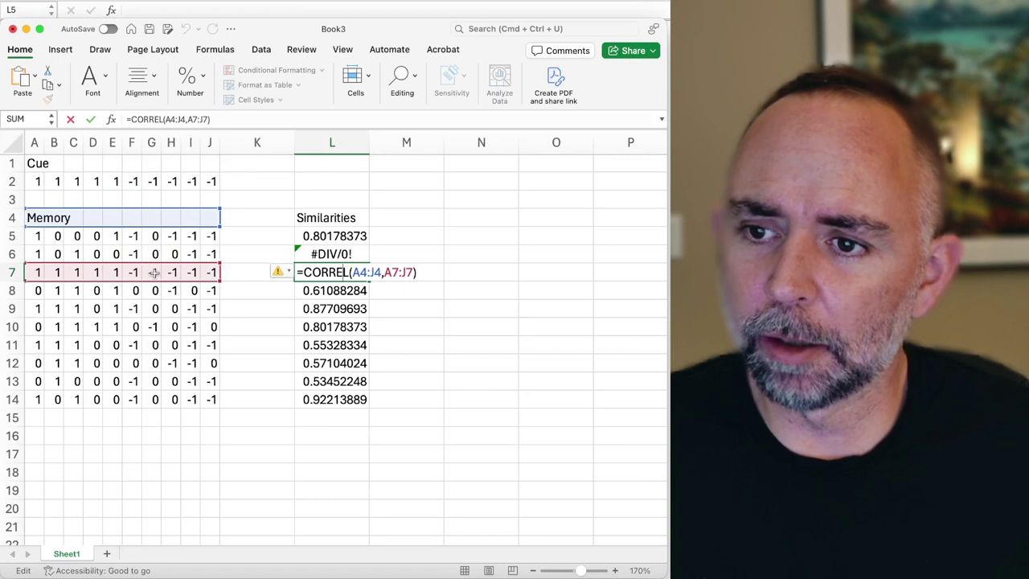
key(Return)
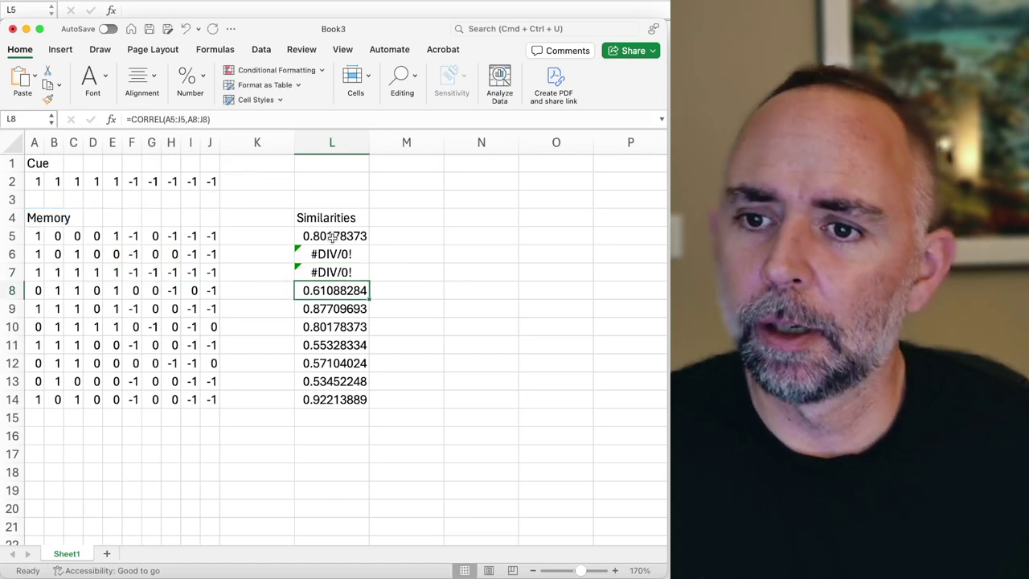
double_click(332, 236)
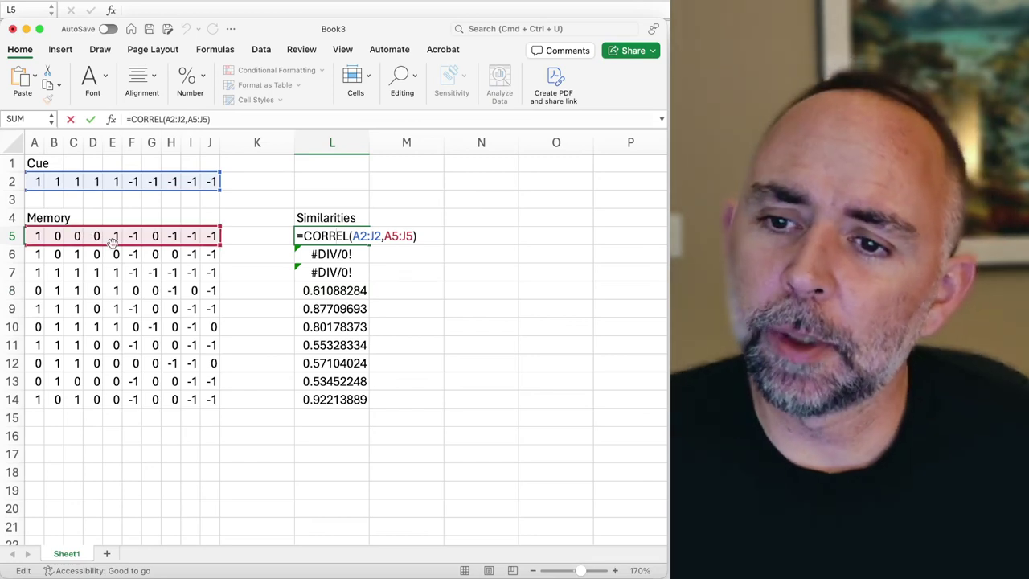
Step: Anchor the cue range as $A2:$J2 in L5's formula and fill it down to L14
click(354, 236)
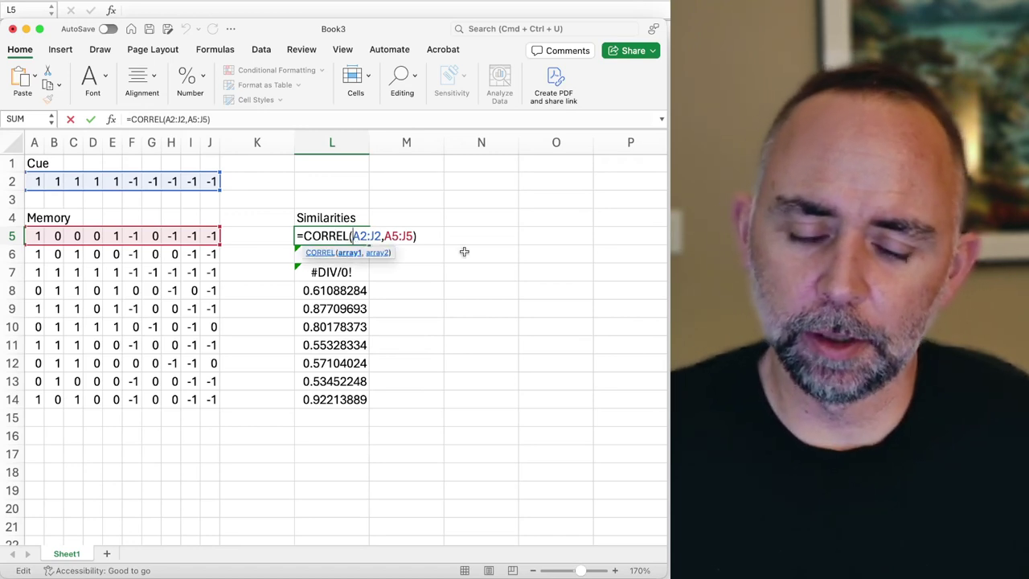
text($A2:)
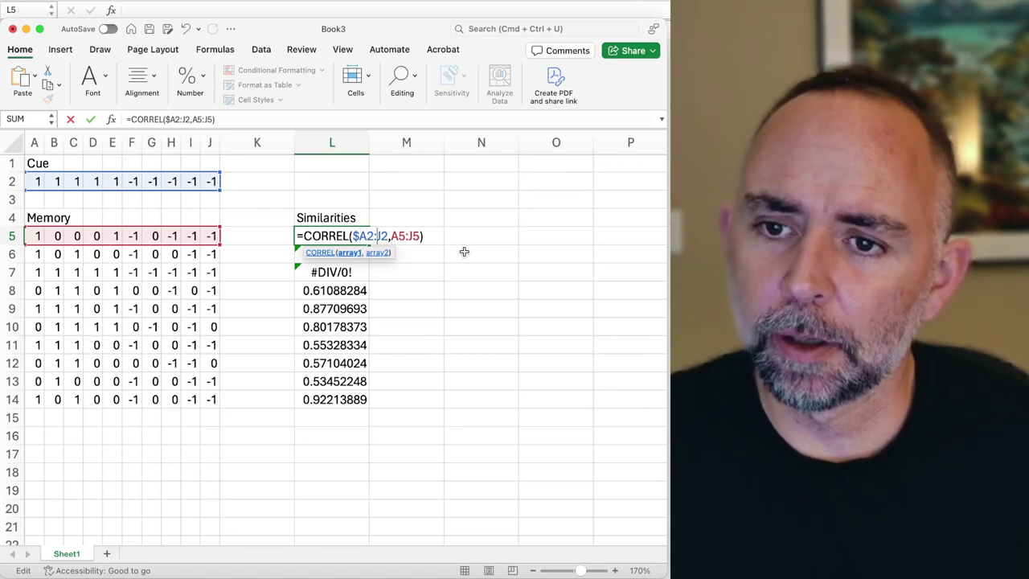
text($)
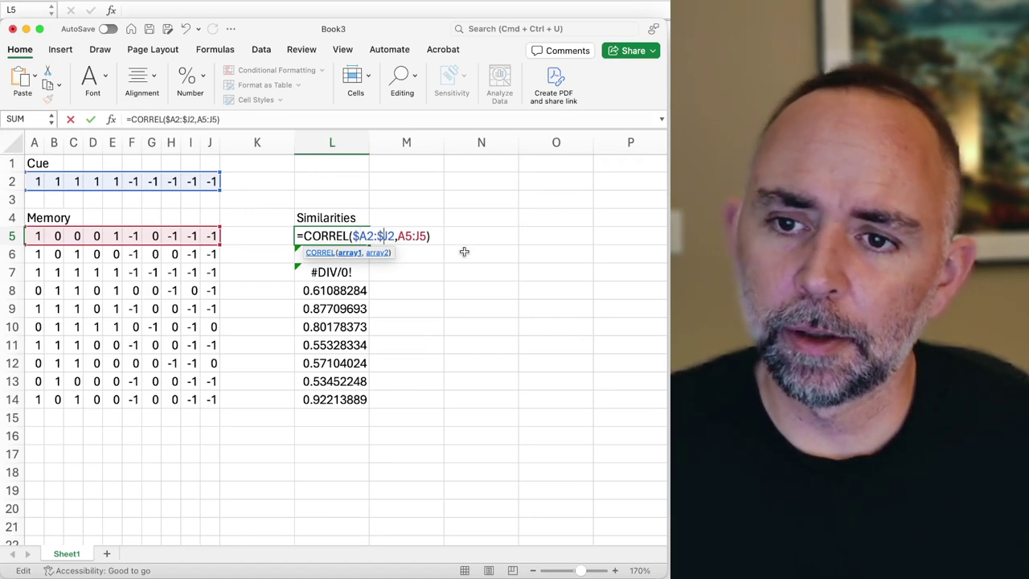
key(Return)
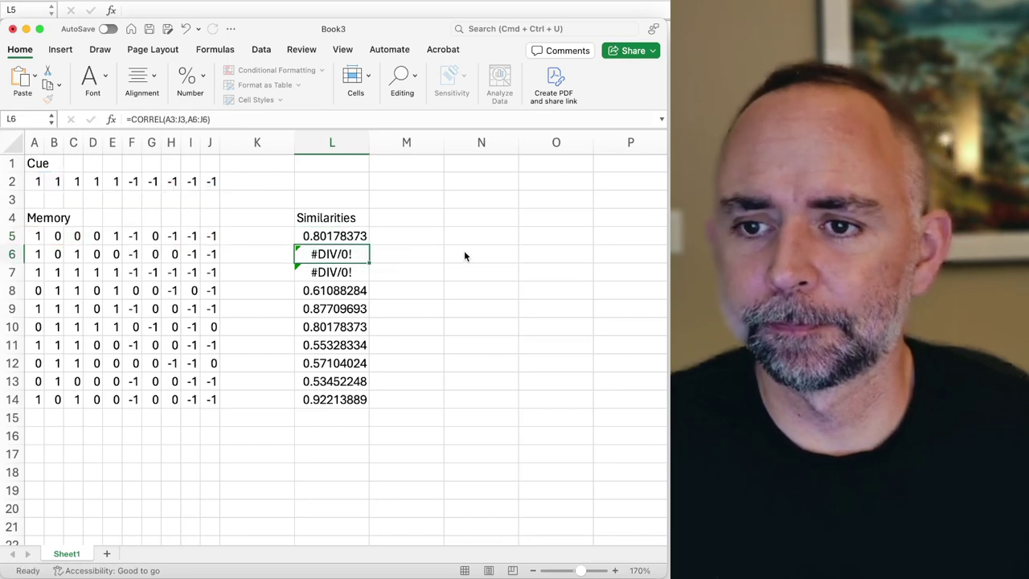
click(332, 235)
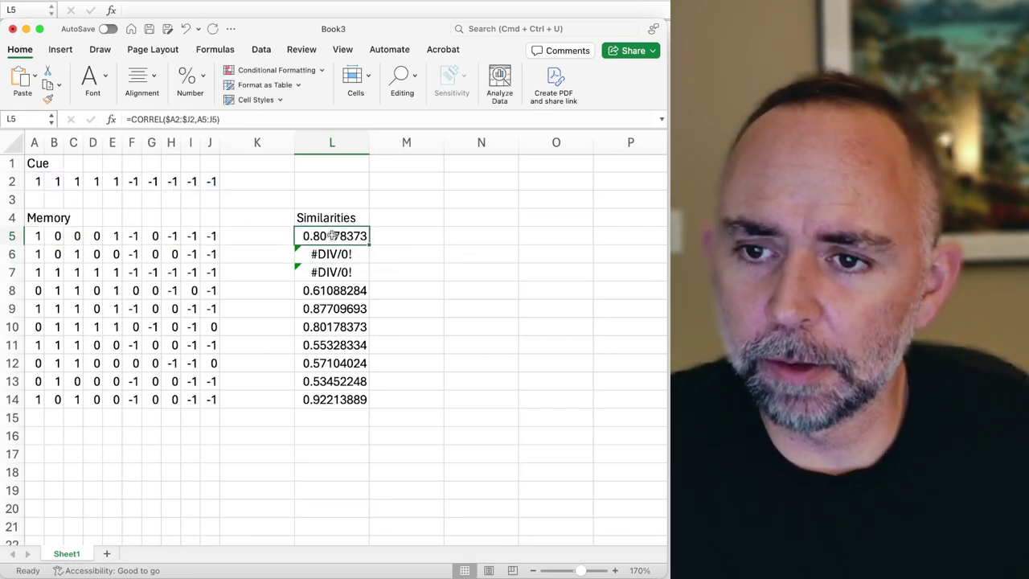
drag(367, 243, 368, 402)
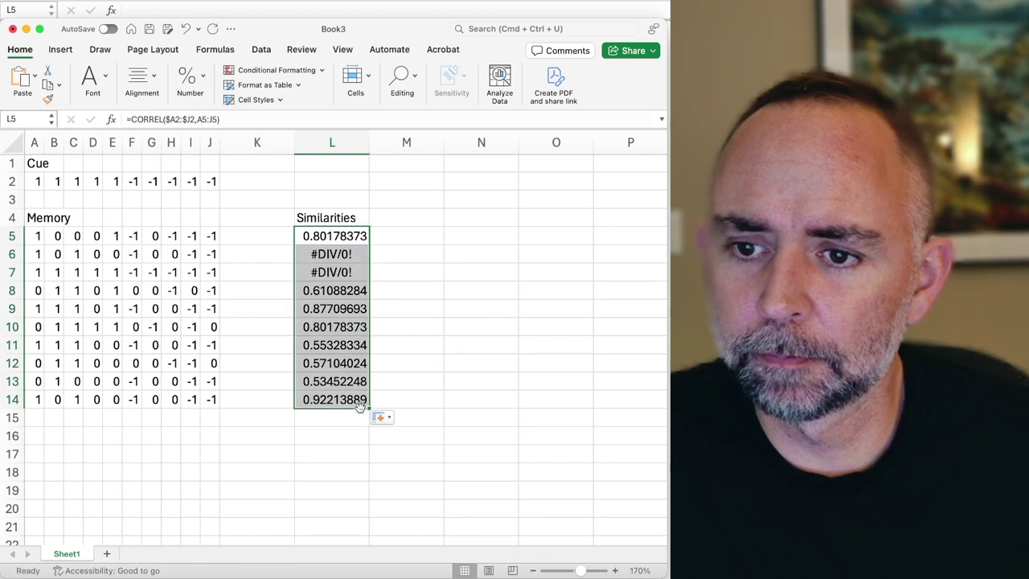
click(429, 400)
Step: Compare the L5 and L6 formulas, opening L6 to inspect its first reference
click(348, 236)
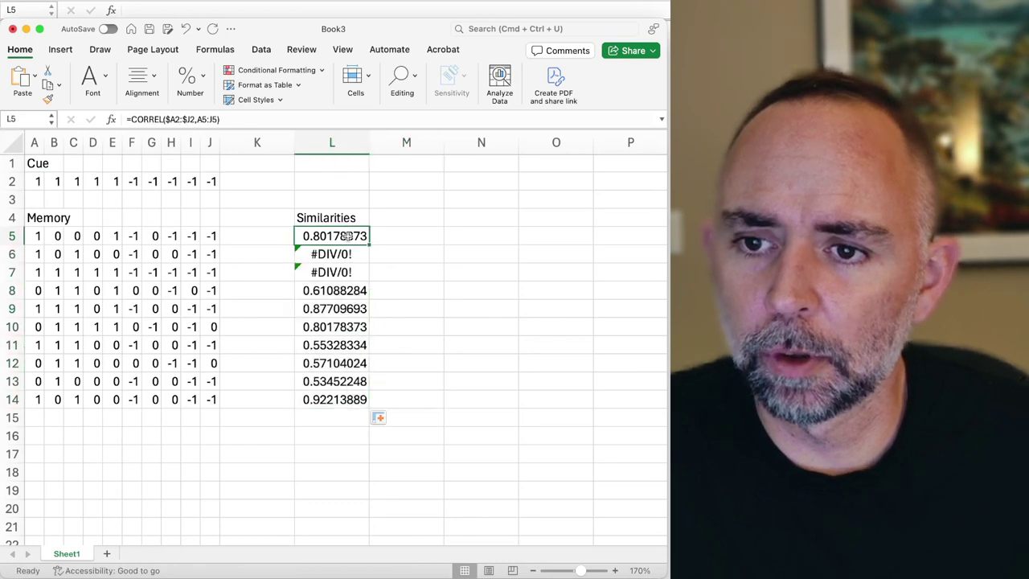
click(349, 253)
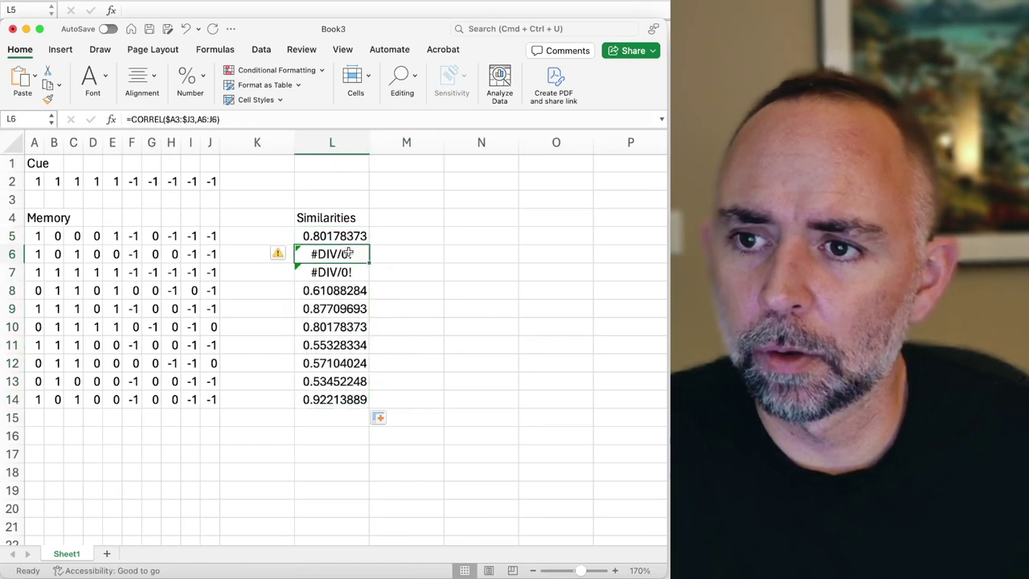
click(442, 253)
click(357, 236)
click(353, 253)
double_click(353, 253)
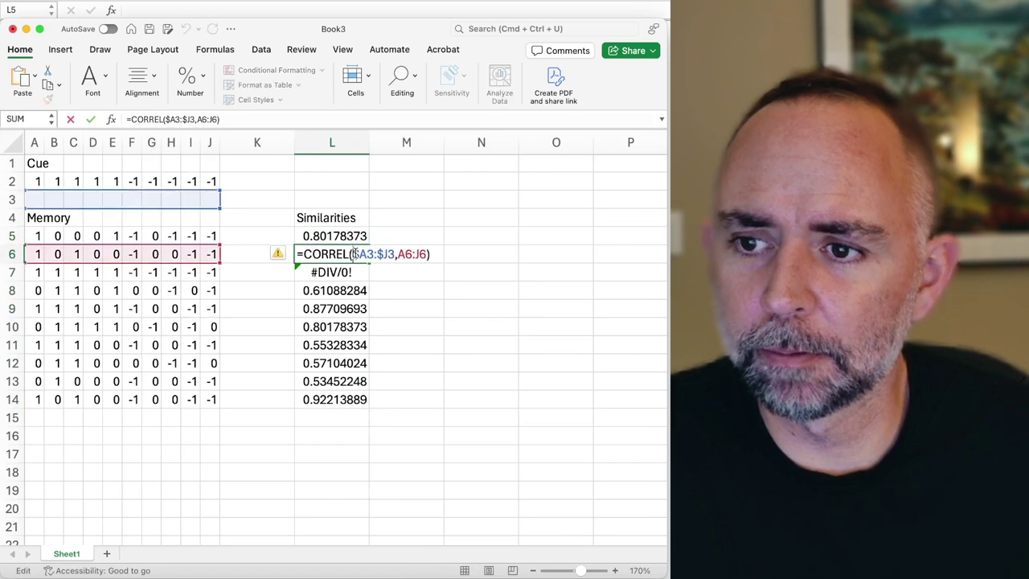
click(354, 235)
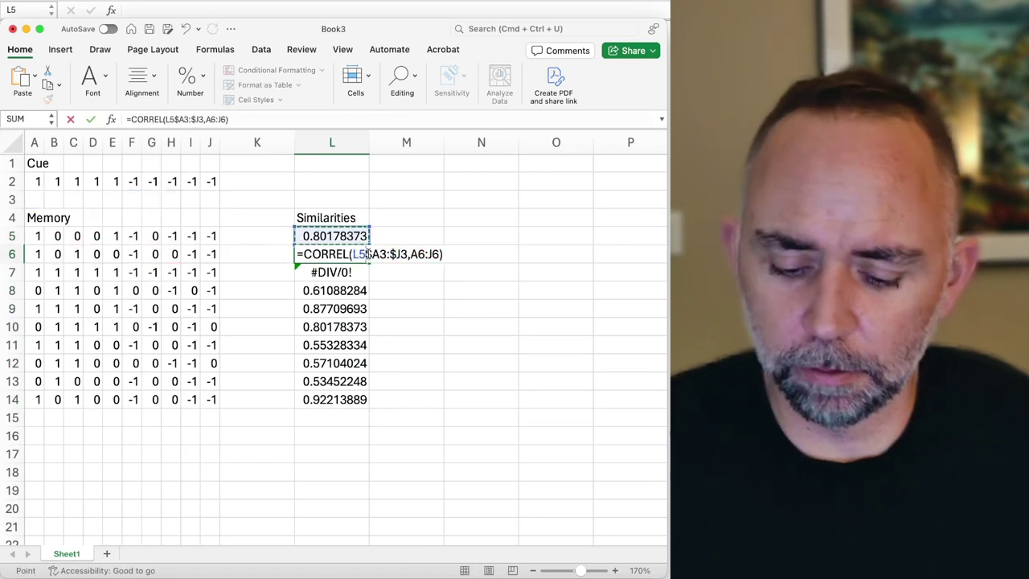
click(366, 254)
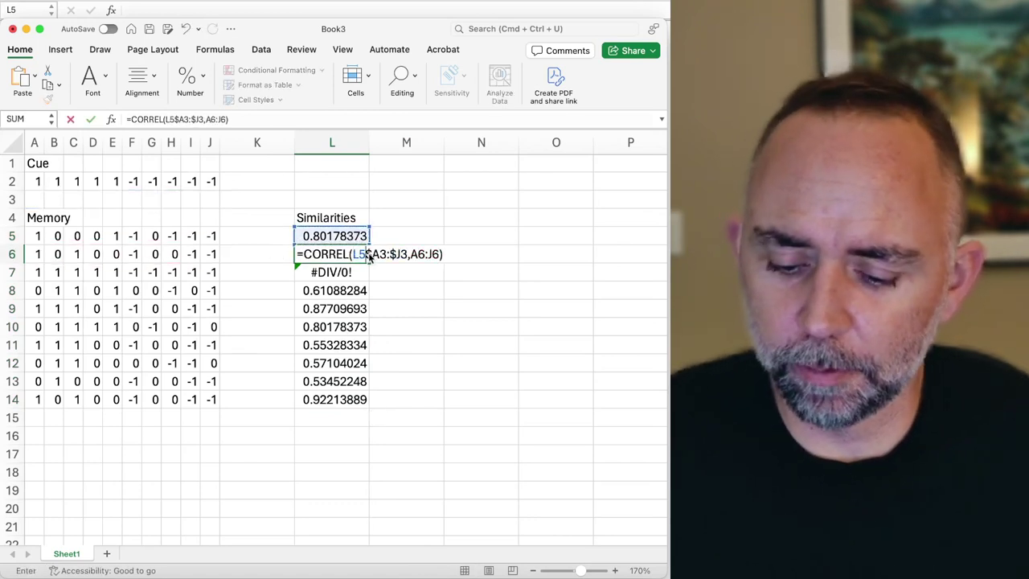
double_click(365, 254)
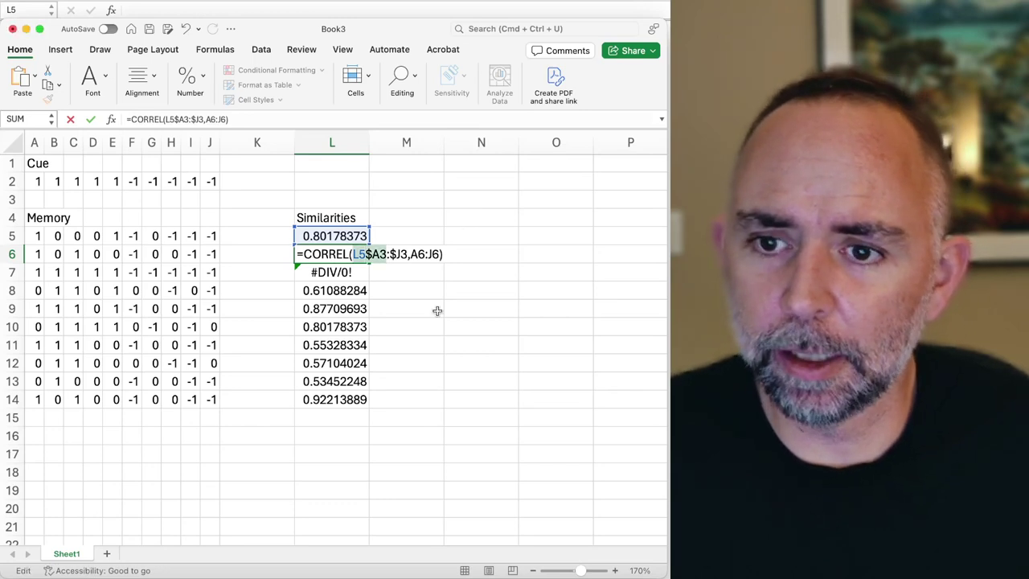
Step: Leave the L6 edit and reopen the L5 similarity formula for editing
click(436, 310)
click(501, 374)
click(425, 458)
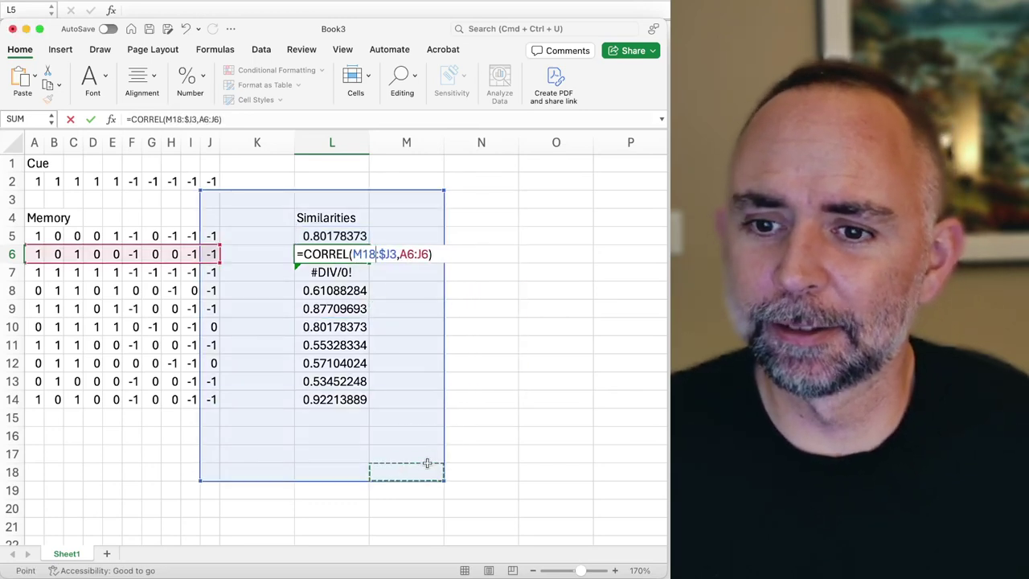
key(Return)
click(402, 363)
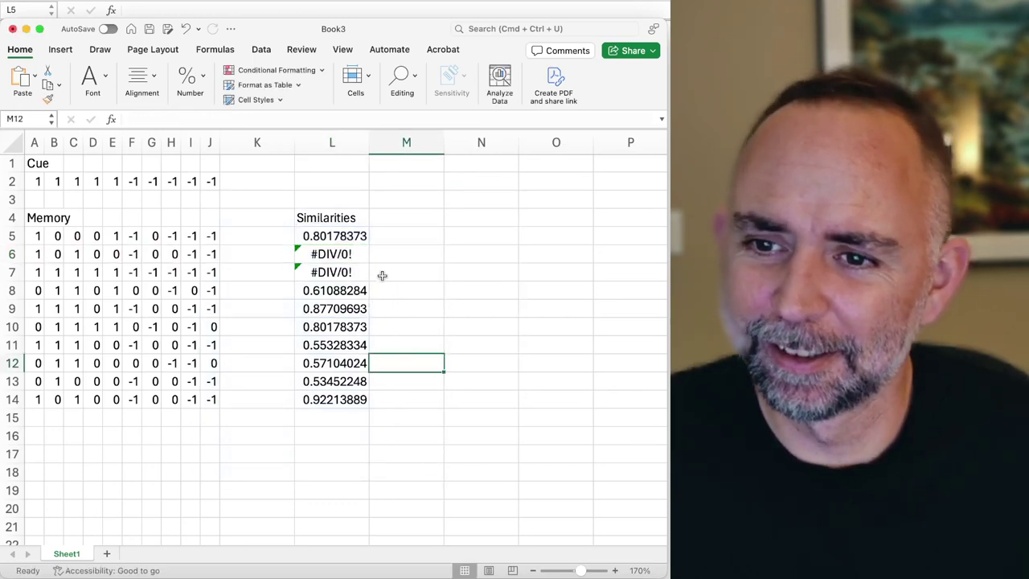
double_click(326, 238)
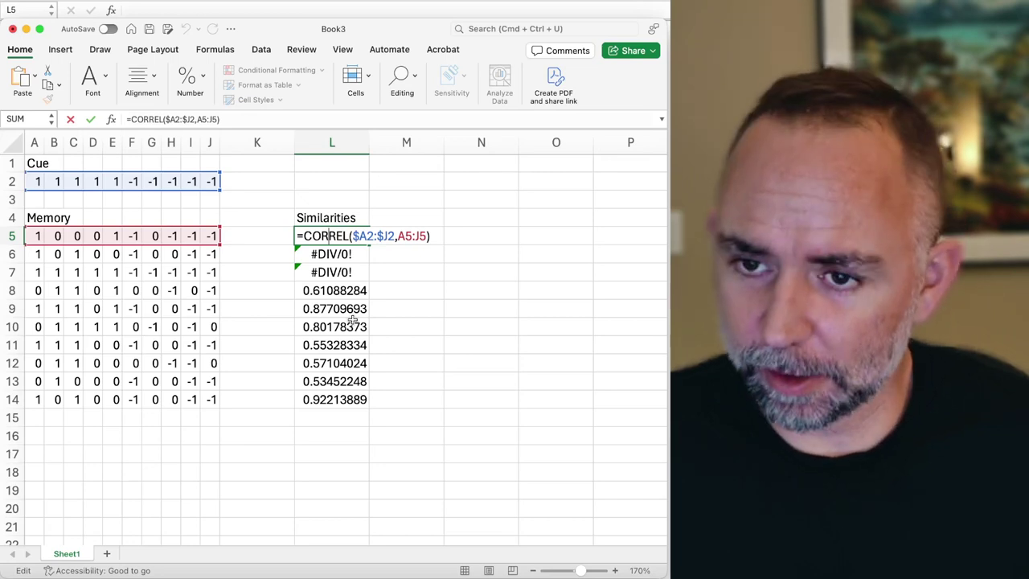
Step: Lock the cue row in L5's CORREL formula as A$2:J$2 and fill it down to L14
click(360, 235)
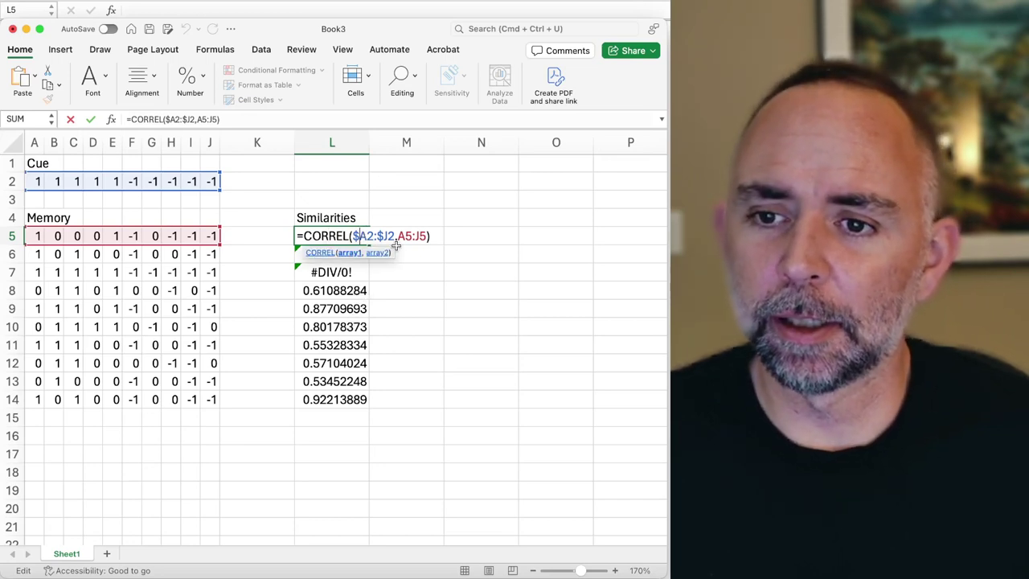
key(BackSpace)
key(BackSpace)
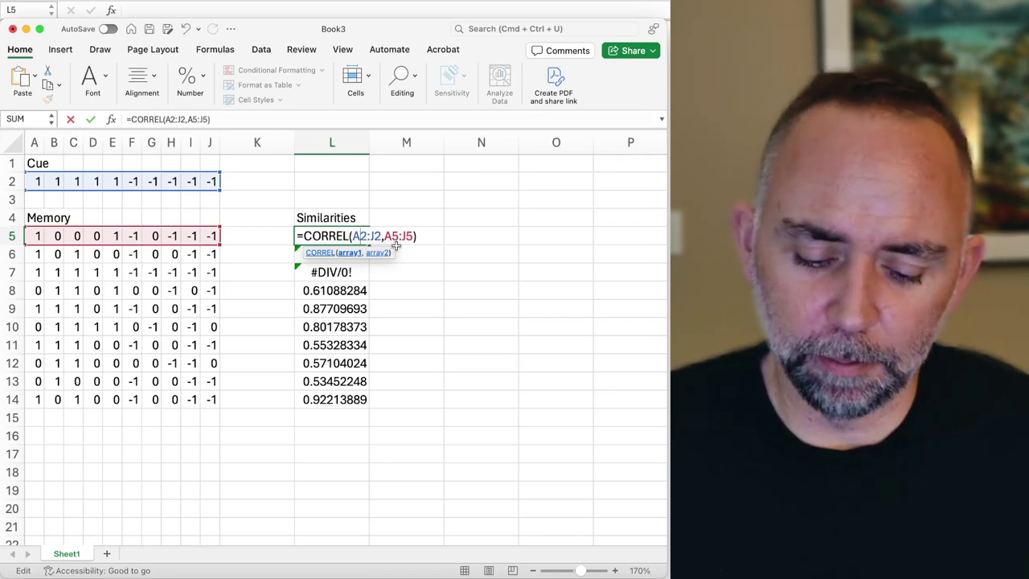
text($2:J$)
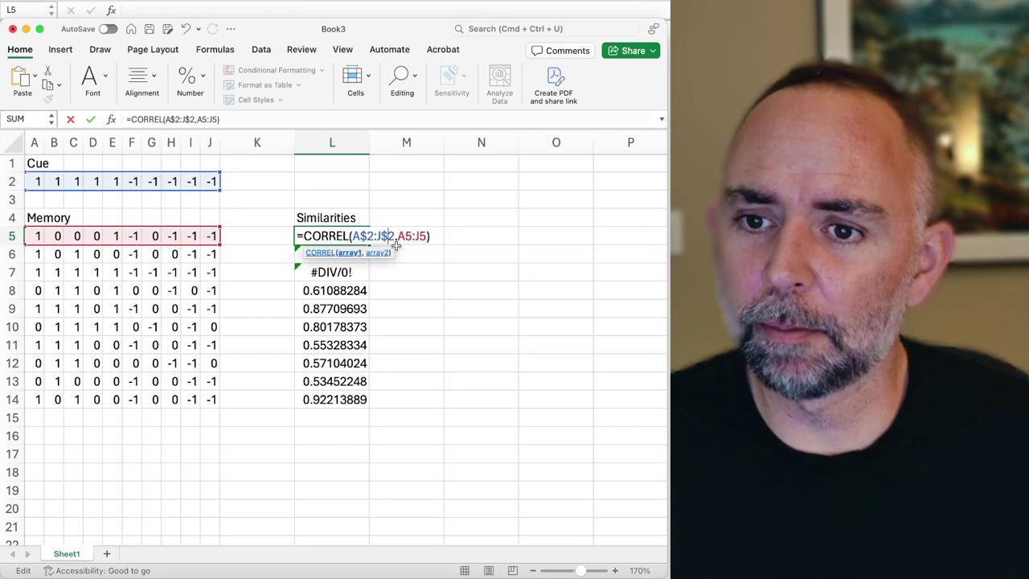
key(Return)
click(359, 241)
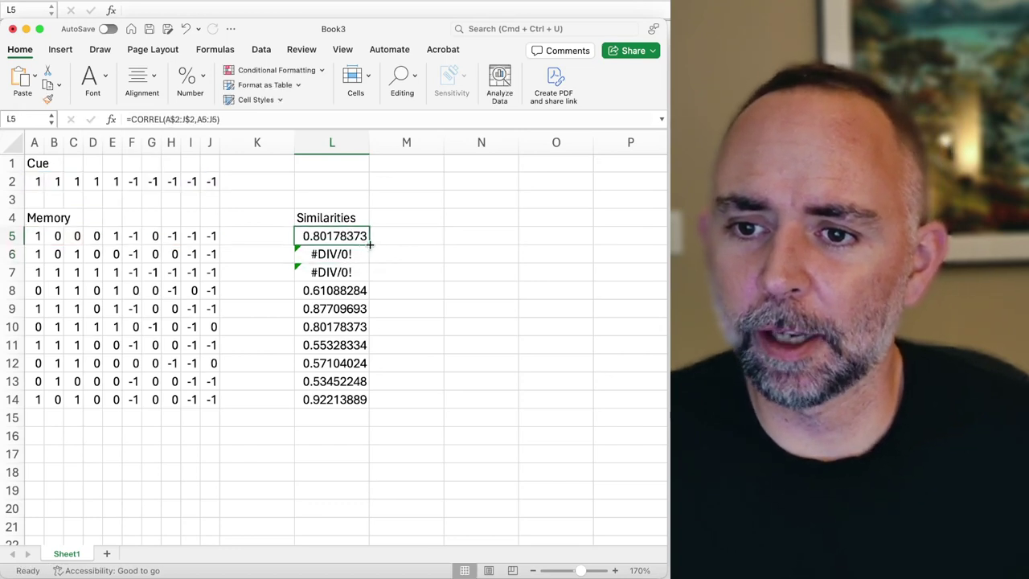
drag(368, 245, 368, 404)
click(470, 376)
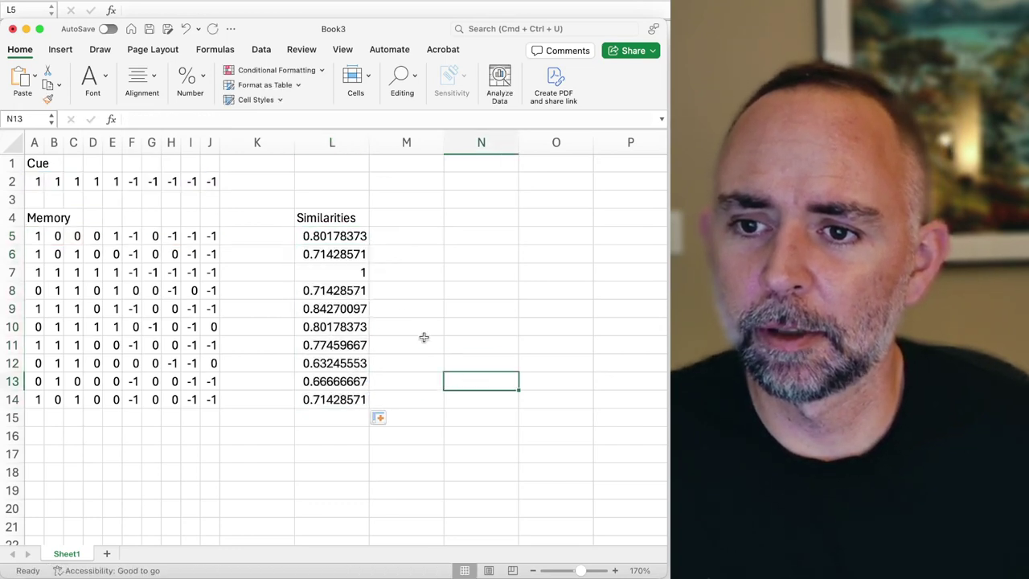
Step: Re-enter the CORREL formulas in L6–L9 and L11–L13 to recalculate the similarity values
double_click(334, 254)
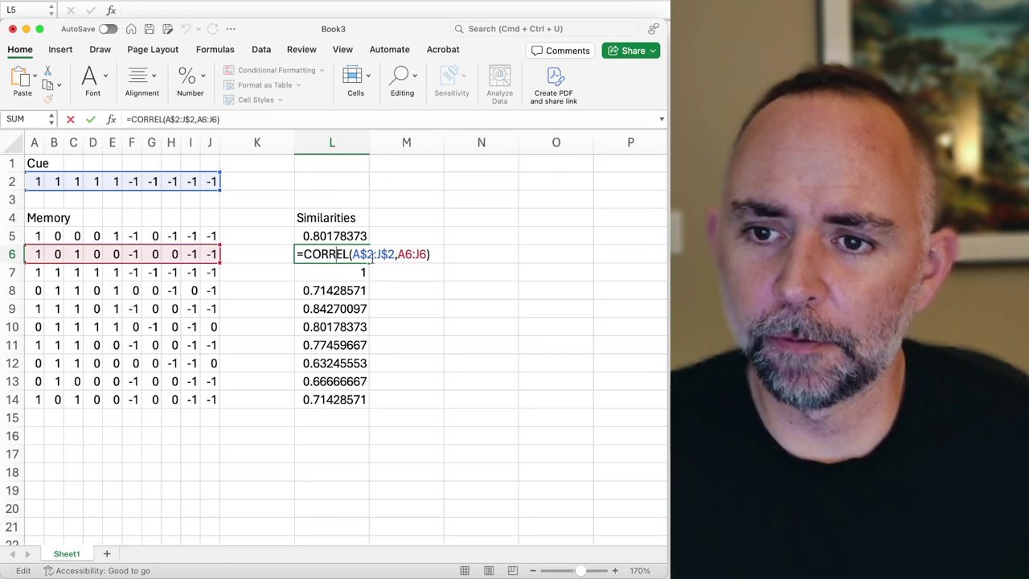
key(Return)
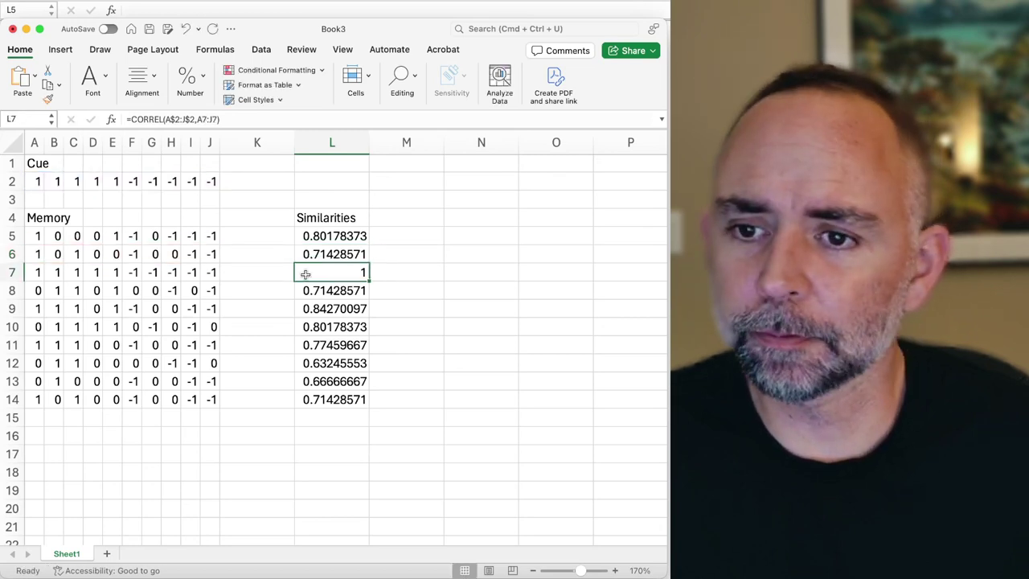
double_click(348, 272)
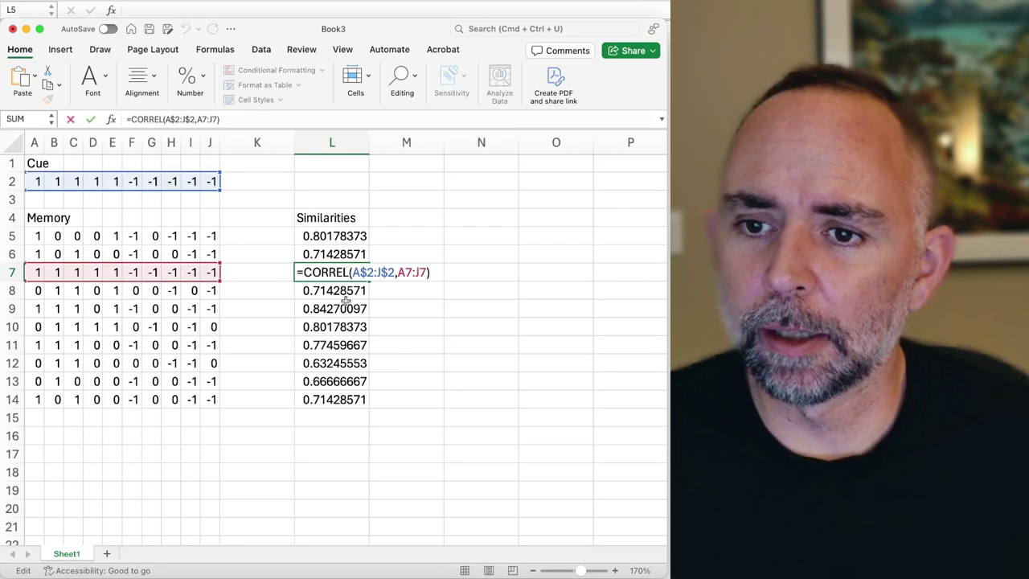
key(Return)
double_click(339, 295)
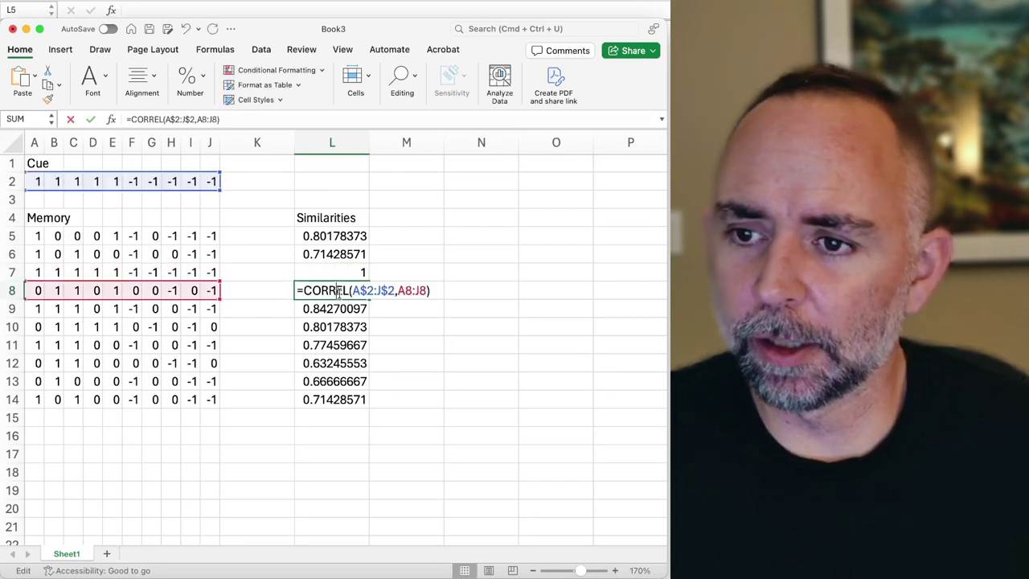
key(Return)
double_click(337, 308)
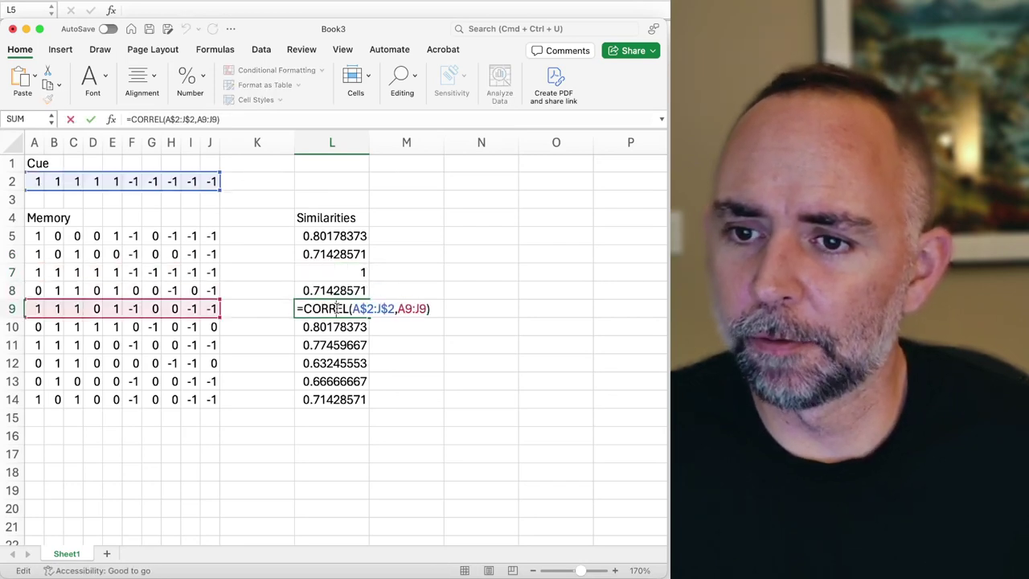
key(Return)
double_click(336, 344)
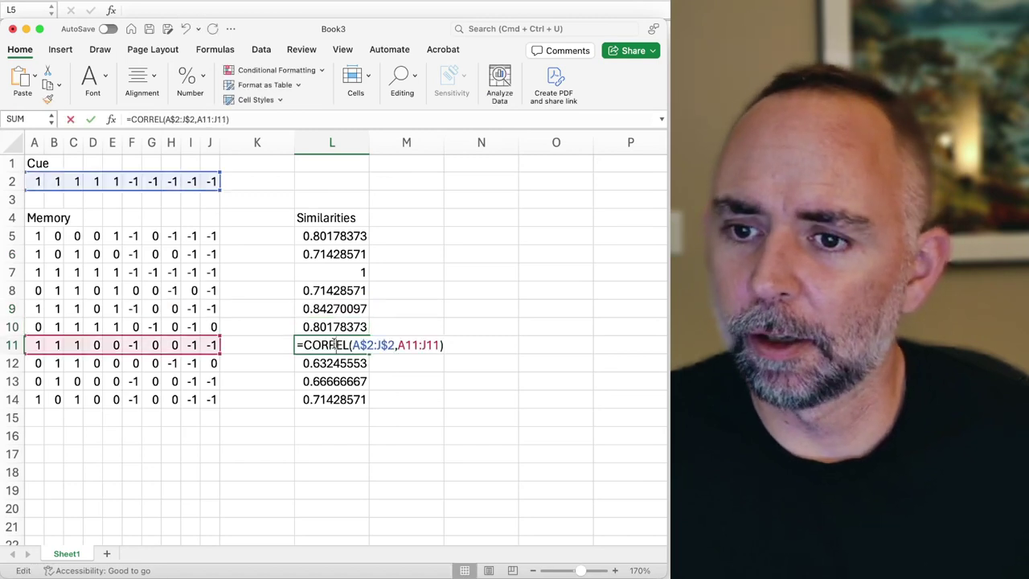
key(Return)
double_click(338, 363)
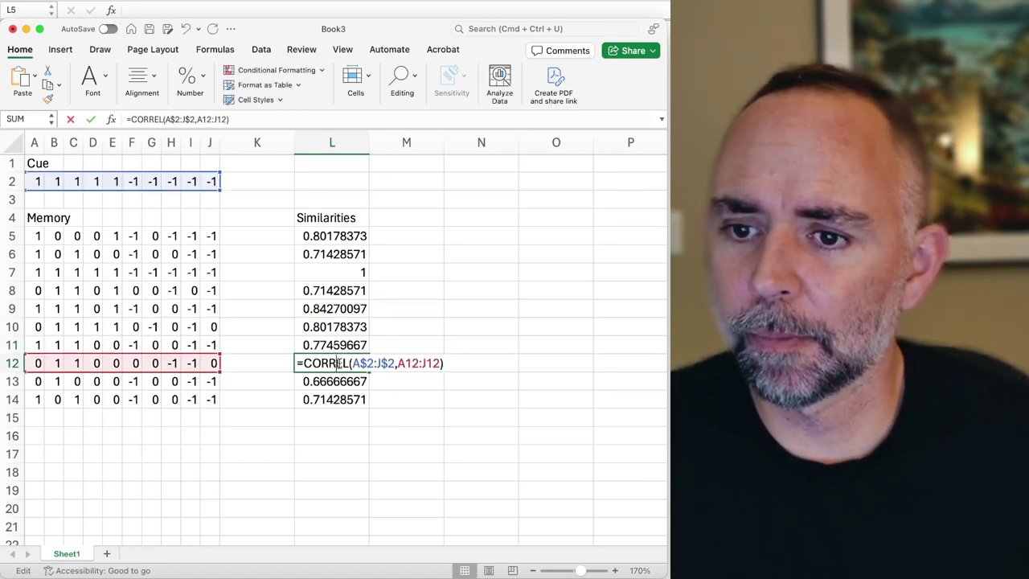
key(Return)
double_click(333, 381)
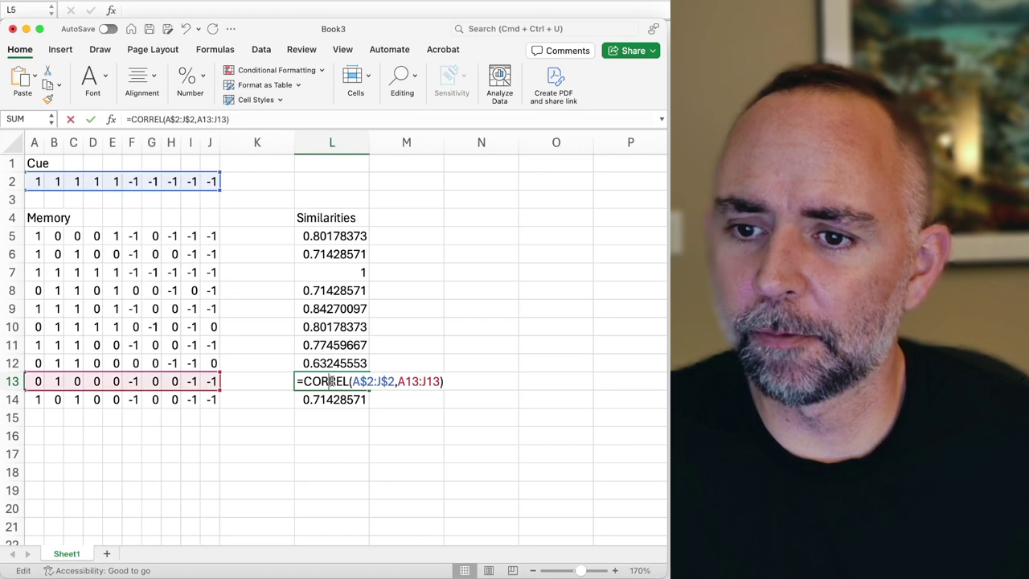
key(Return)
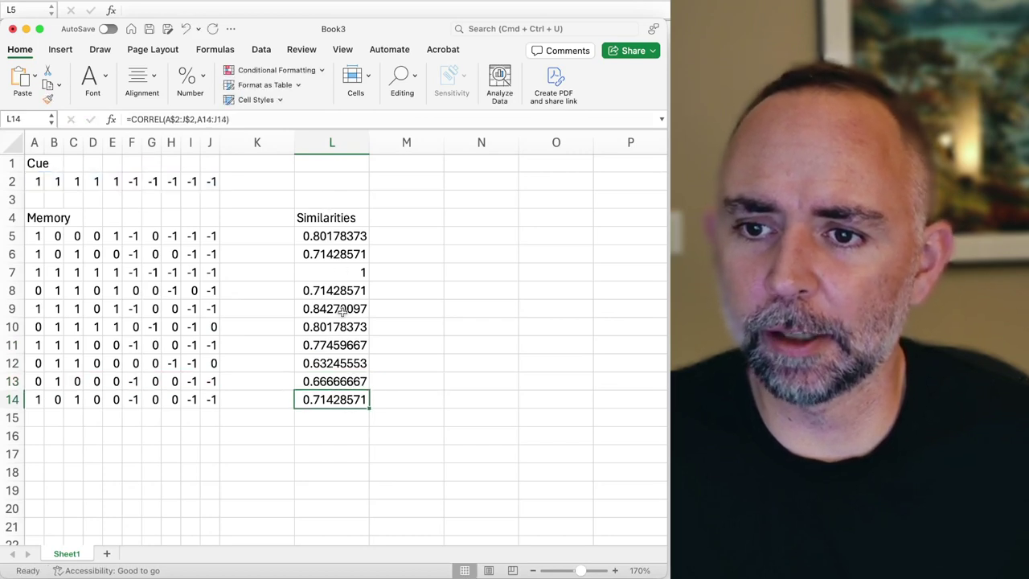
Step: Bold the Cue, Memory and Similarities headings
click(424, 424)
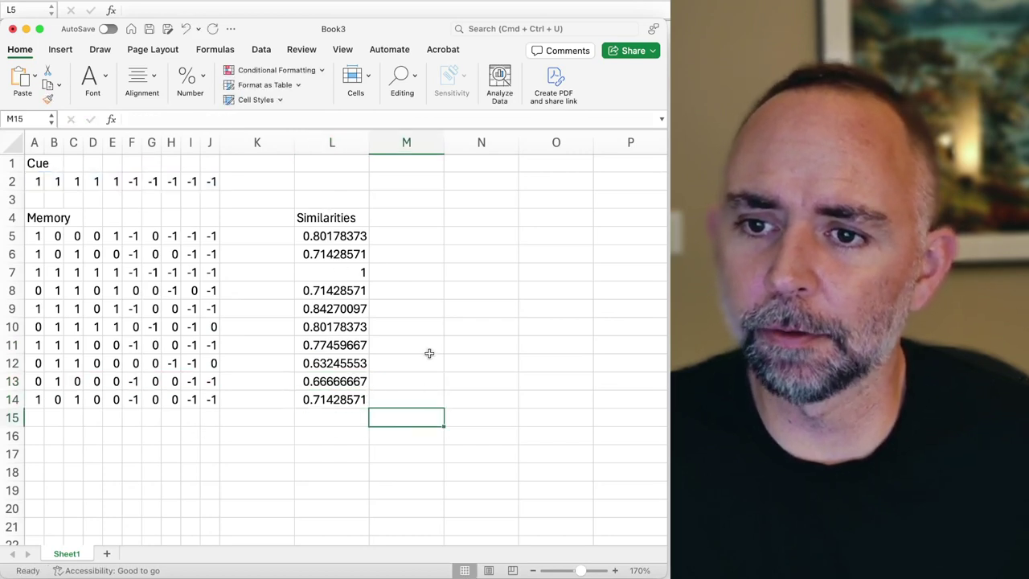
click(40, 161)
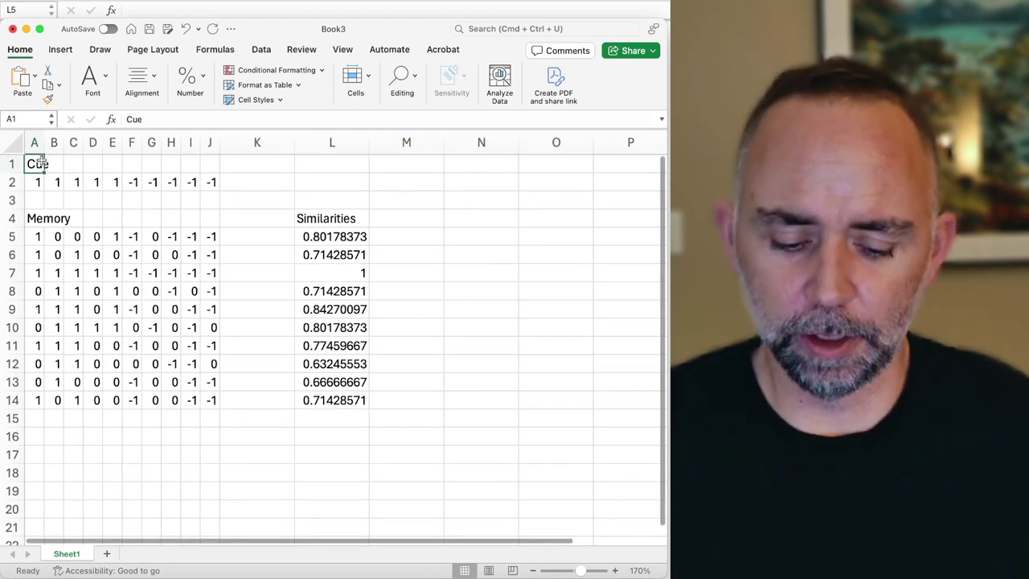
key(super+b)
key(Down)
key(Down)
key(Down)
key(super+b)
key(Right)
key(Right)
key(Right)
key(Right)
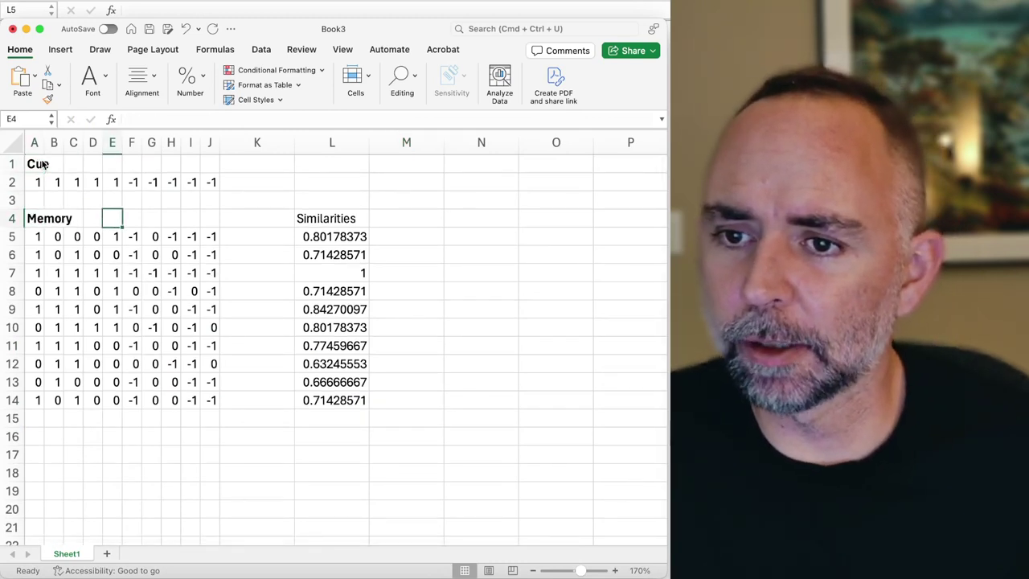
key(Right)
key(Right)
key(Right)
key(Right)
key(Right)
key(Right)
key(Right)
key(super+b)
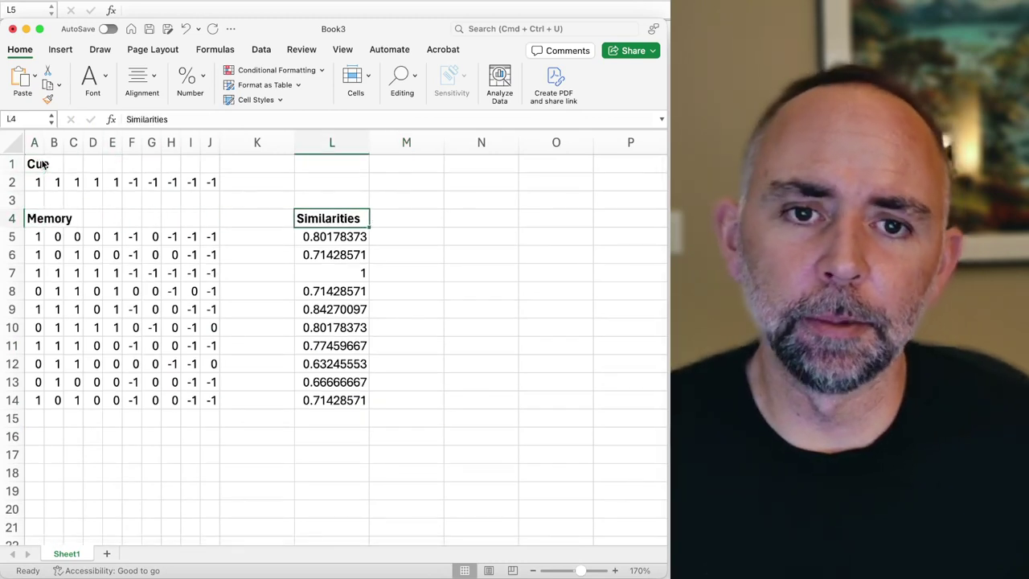
Step: Add a bold 'Activations' heading in M4 beside Similarities
click(410, 216)
text(A)
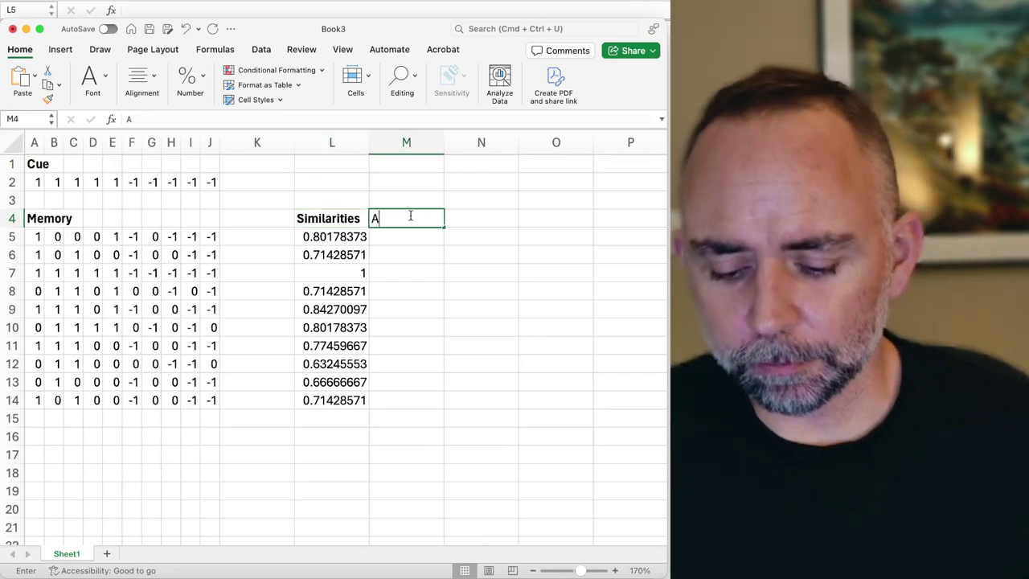
text(ctivations)
key(Return)
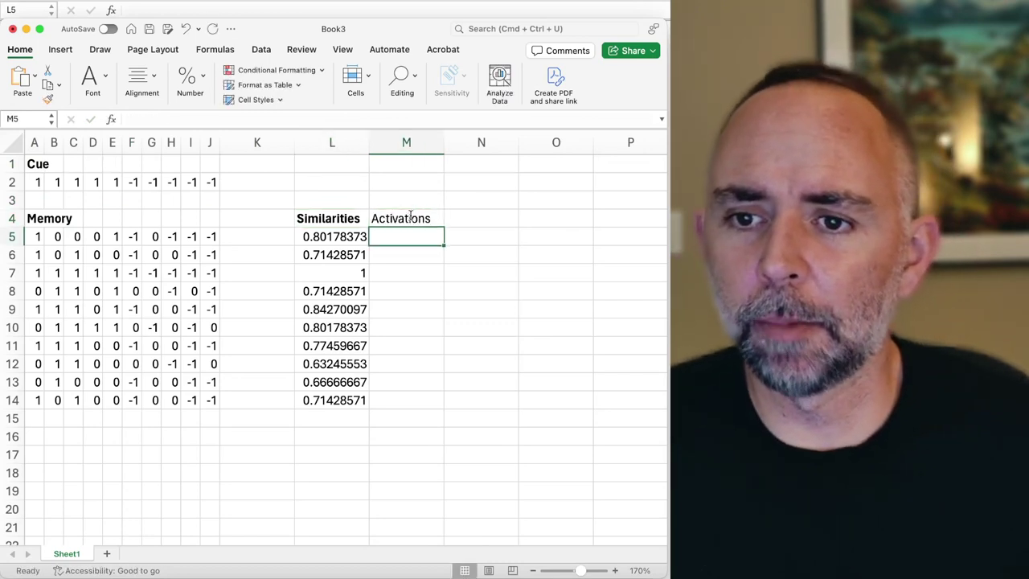
key(Up)
key(super+b)
Step: Copy the first similarity value, then start and cancel an activation formula in M5
key(Down)
key(Left)
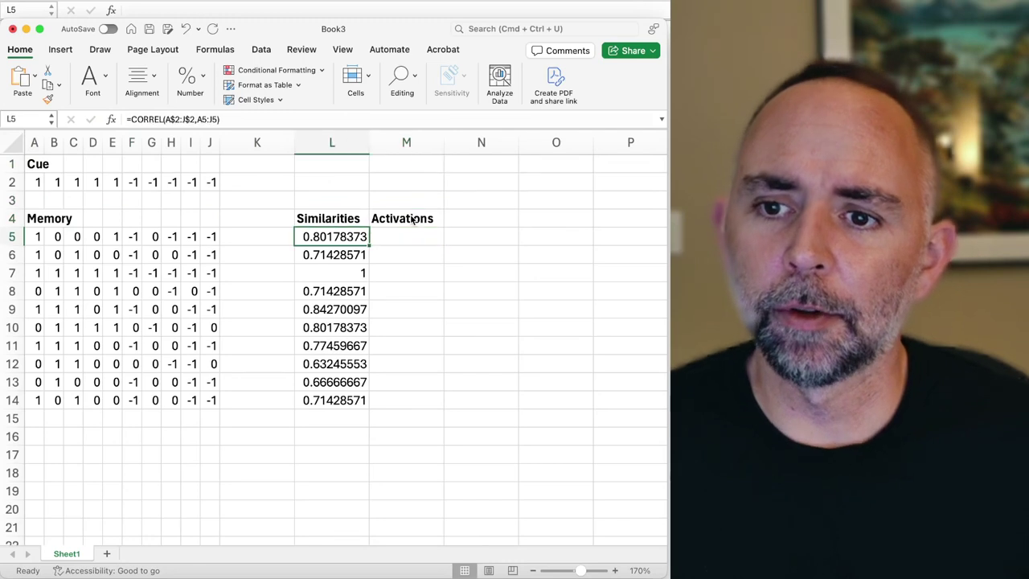
key(super+c)
key(Down)
key(Down)
key(Down)
key(Down)
key(Up)
key(Up)
key(Up)
key(Up)
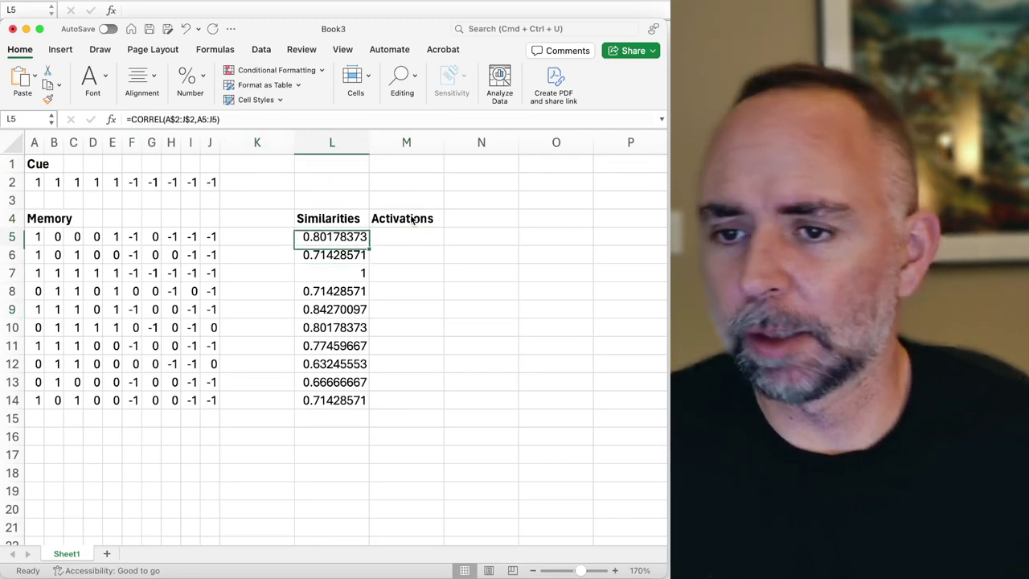
key(Up)
key(Down)
key(Down)
key(Down)
key(Down)
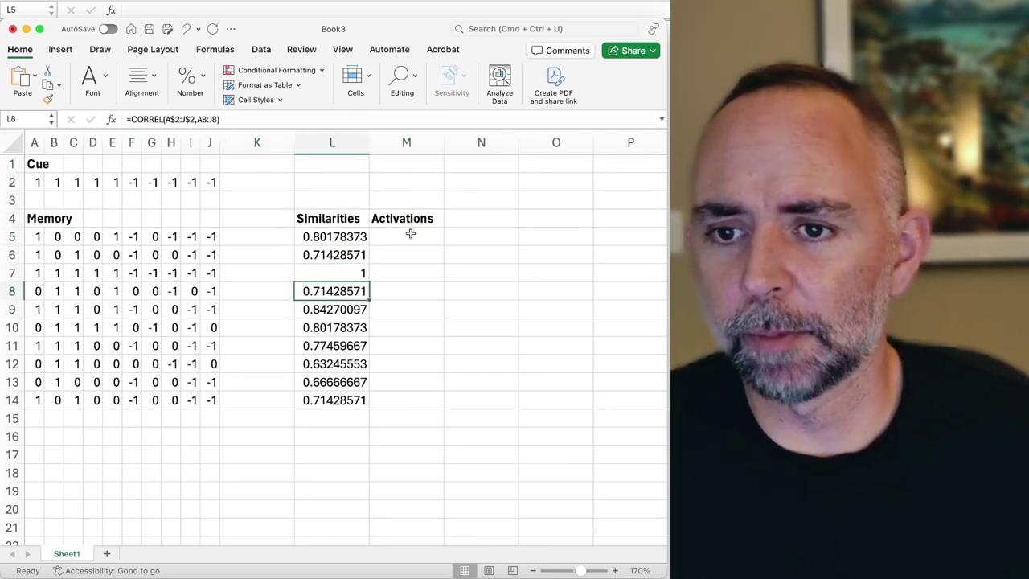
click(410, 233)
text(=)
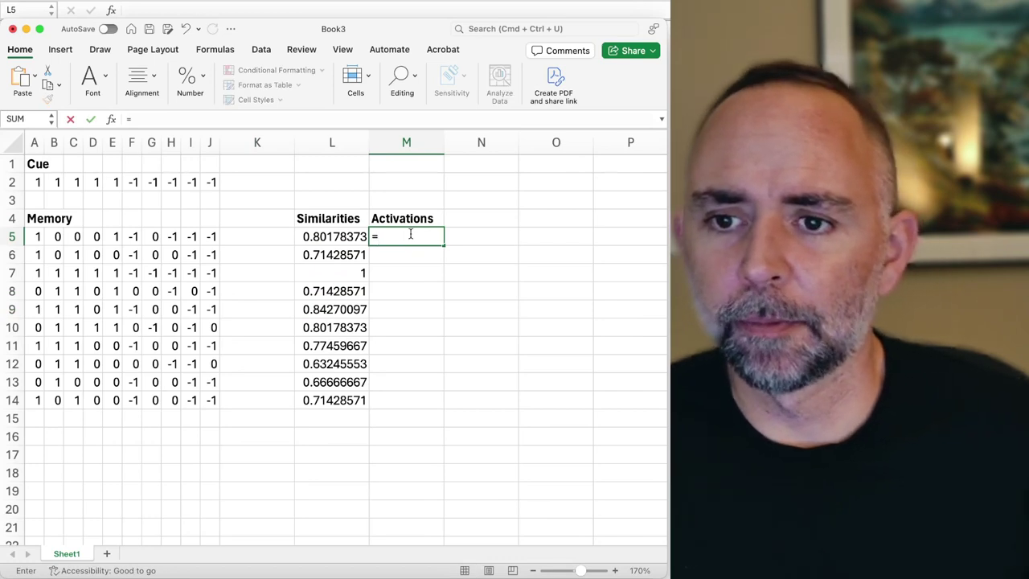
key(Escape)
Step: Add an 'Exponent' label in M2 with the value 3 in M3
key(Up)
key(Up)
key(Up)
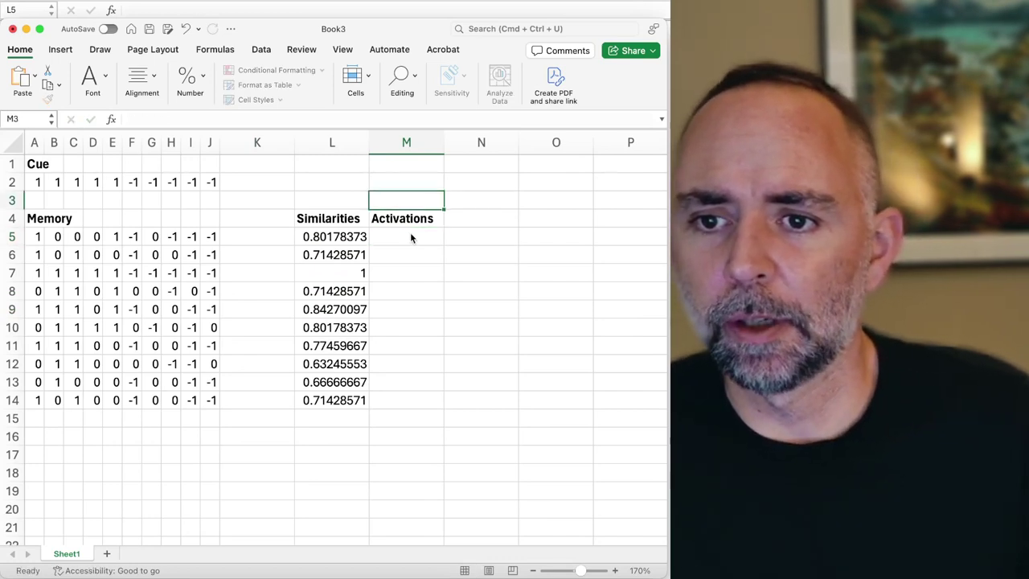
text(Exponent)
key(Return)
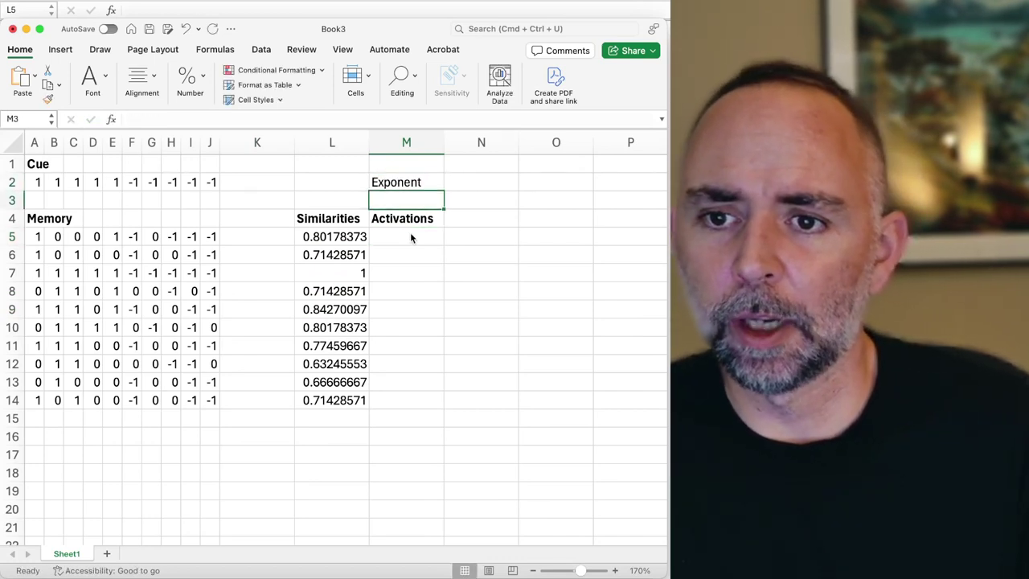
text(1)
key(Return)
key(Up)
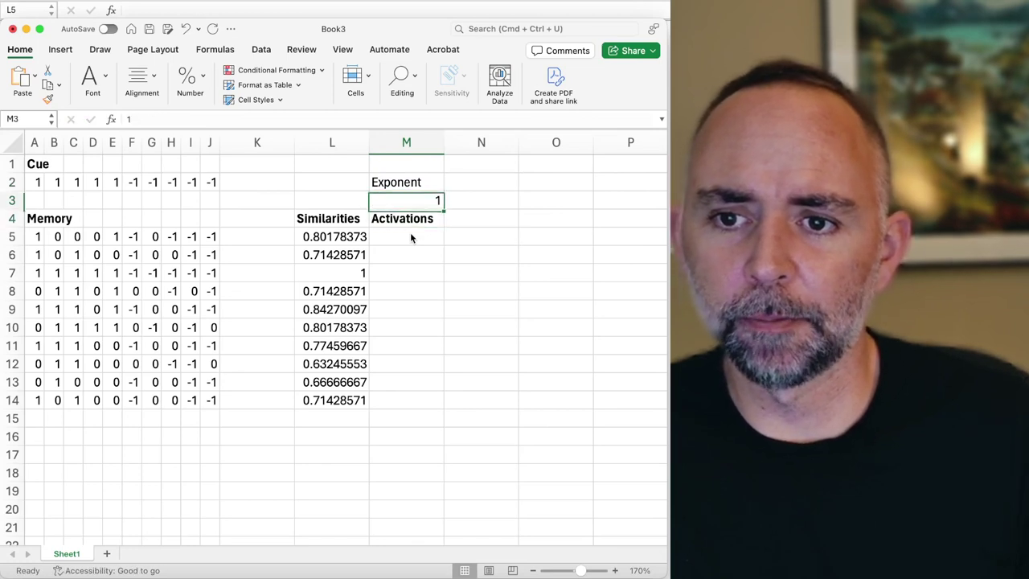
text(3)
key(Return)
key(Return)
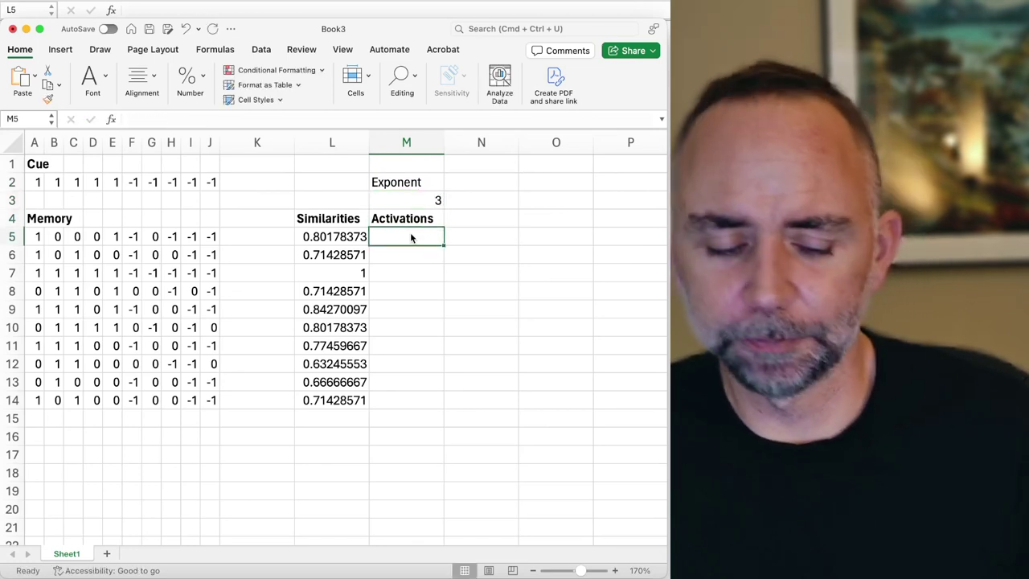
Step: Enter =L5^3 in M5 to cube the first similarity
text(=)
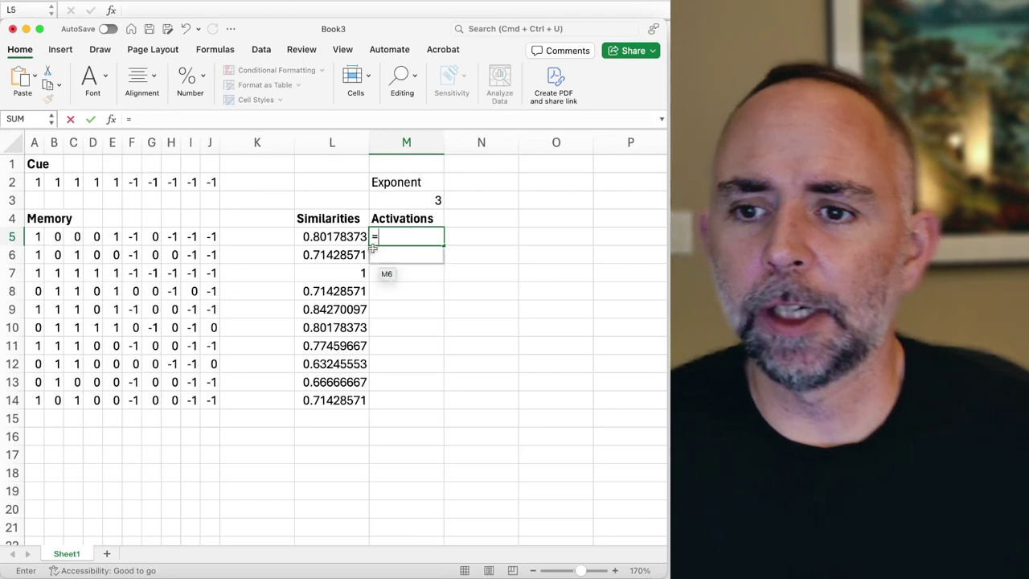
click(342, 237)
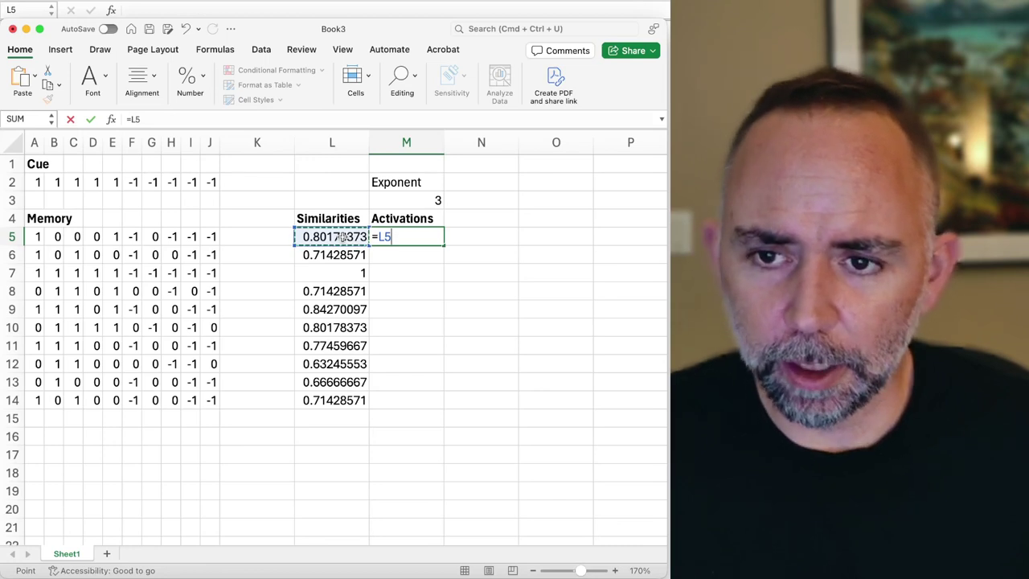
text(^3)
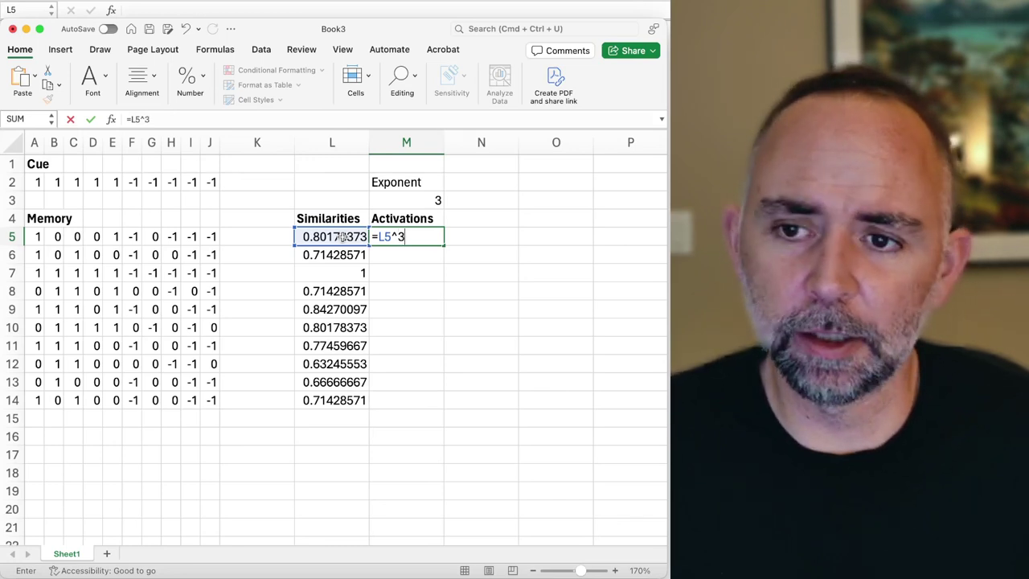
key(Return)
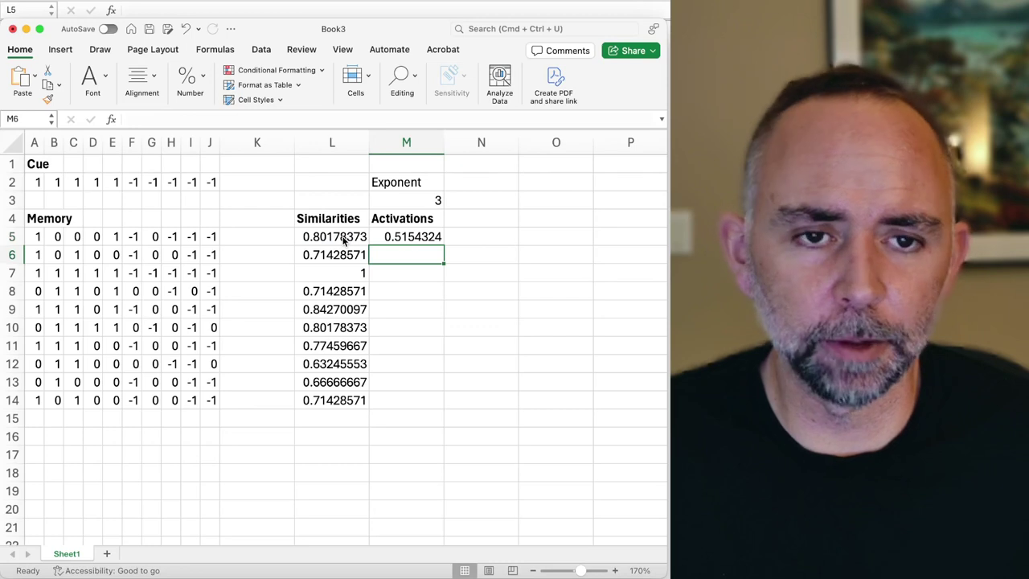
Step: Rewrite M5 as =L5^M$3 with the exponent row locked and fill it down to M14
click(416, 234)
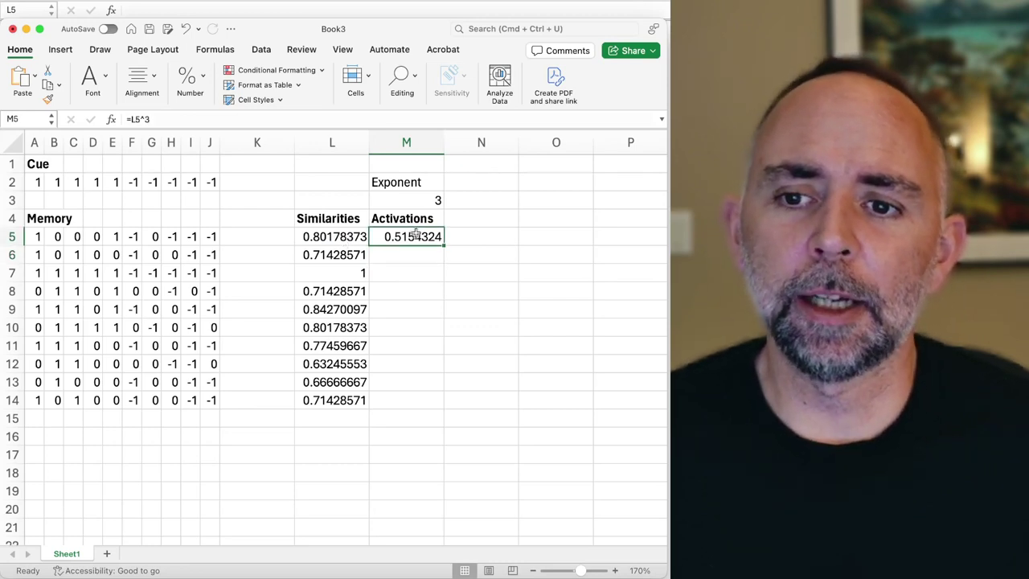
key(Delete)
text(=)
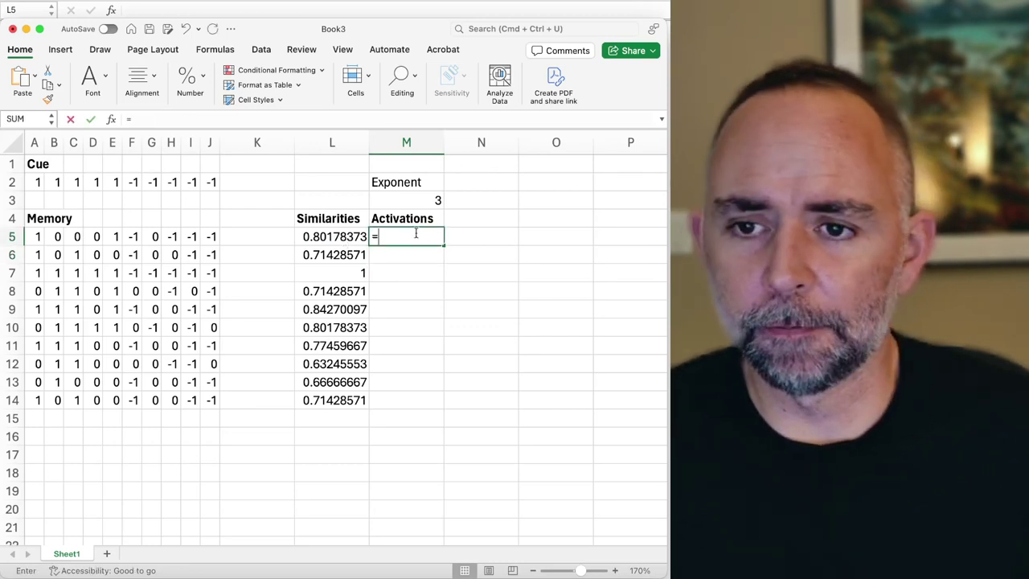
click(329, 236)
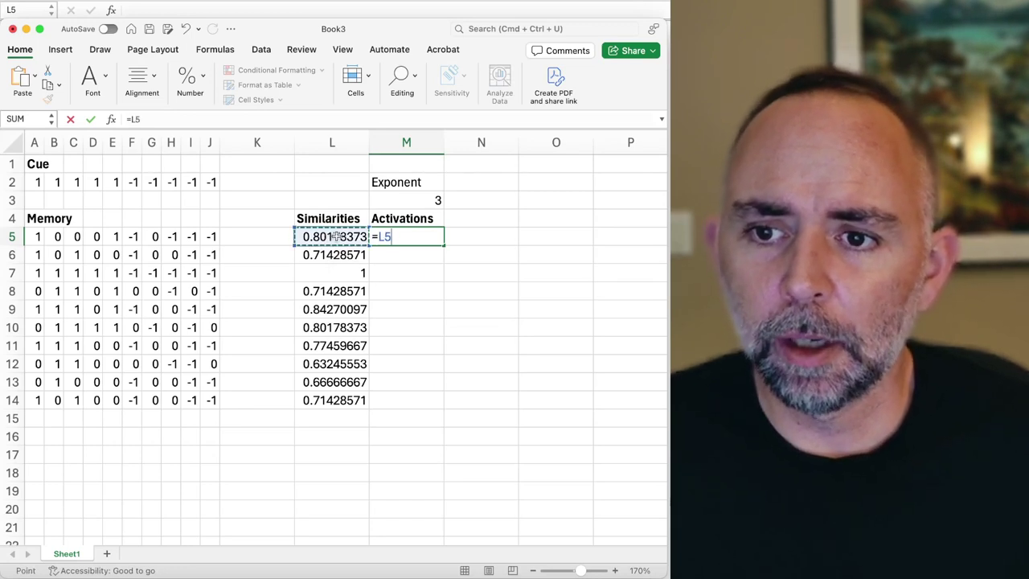
text(^)
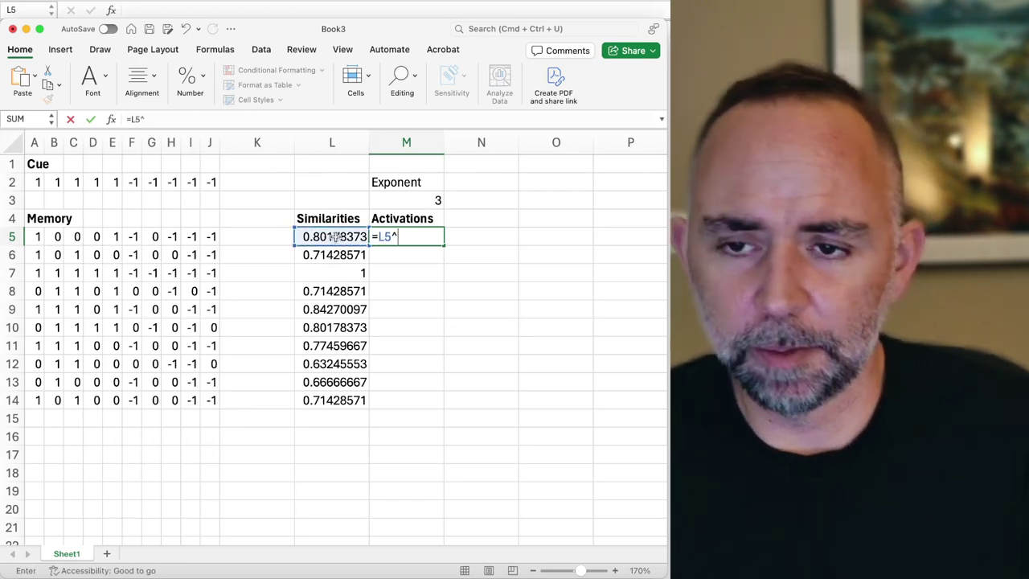
click(427, 200)
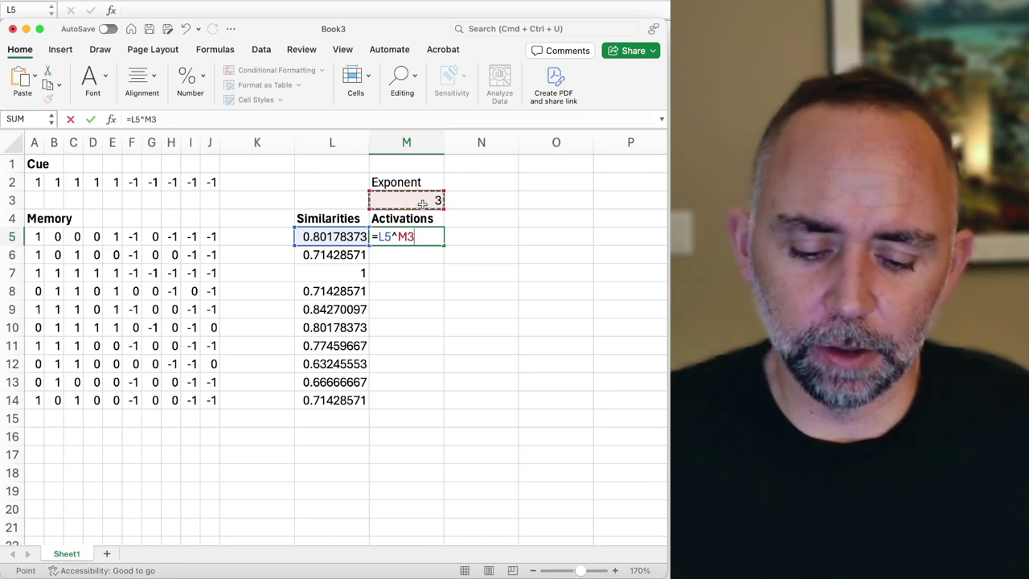
click(407, 237)
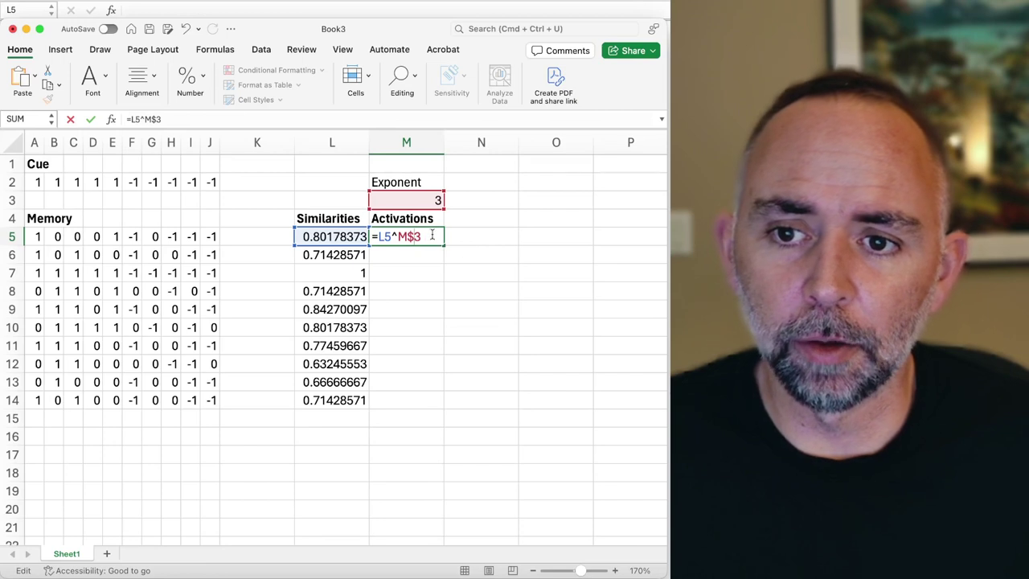
key(Return)
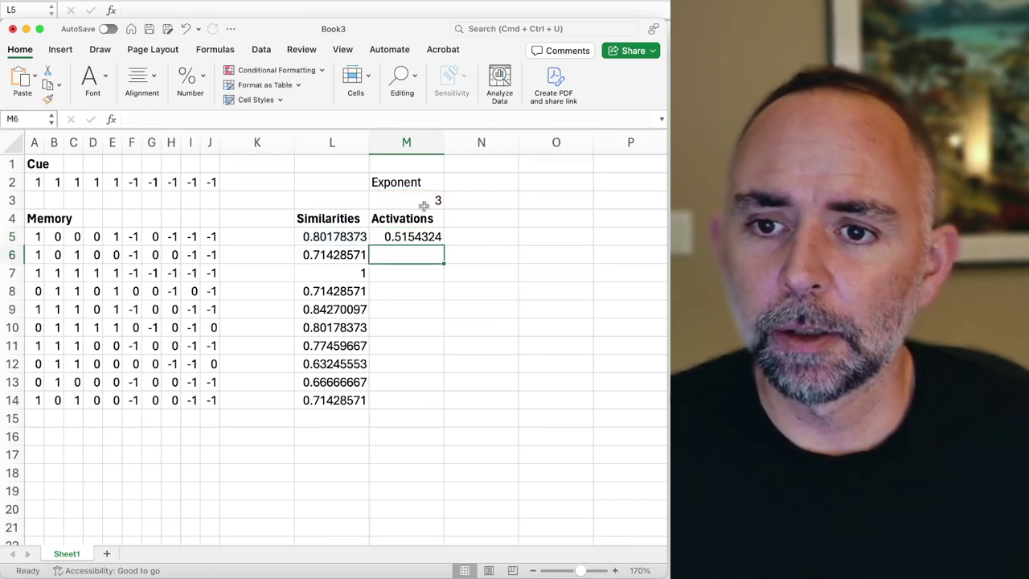
click(439, 239)
drag(444, 243, 431, 411)
click(509, 362)
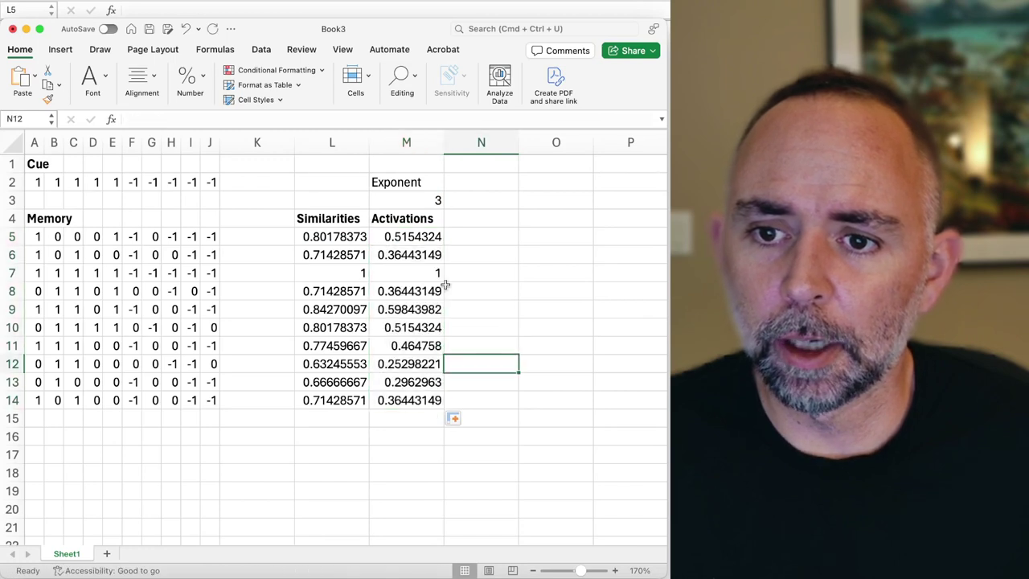
click(428, 256)
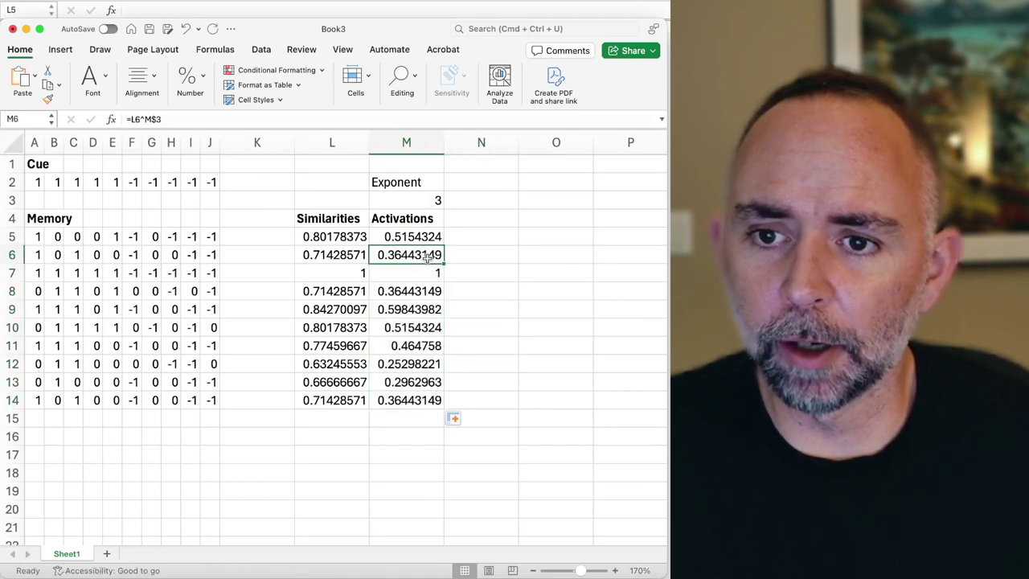
double_click(422, 255)
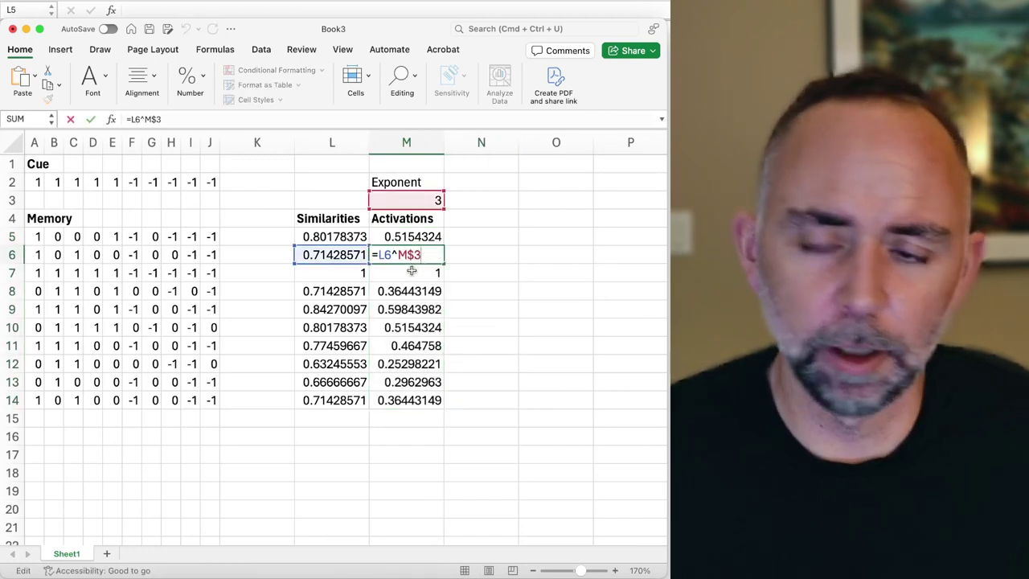
key(Return)
double_click(409, 274)
key(Return)
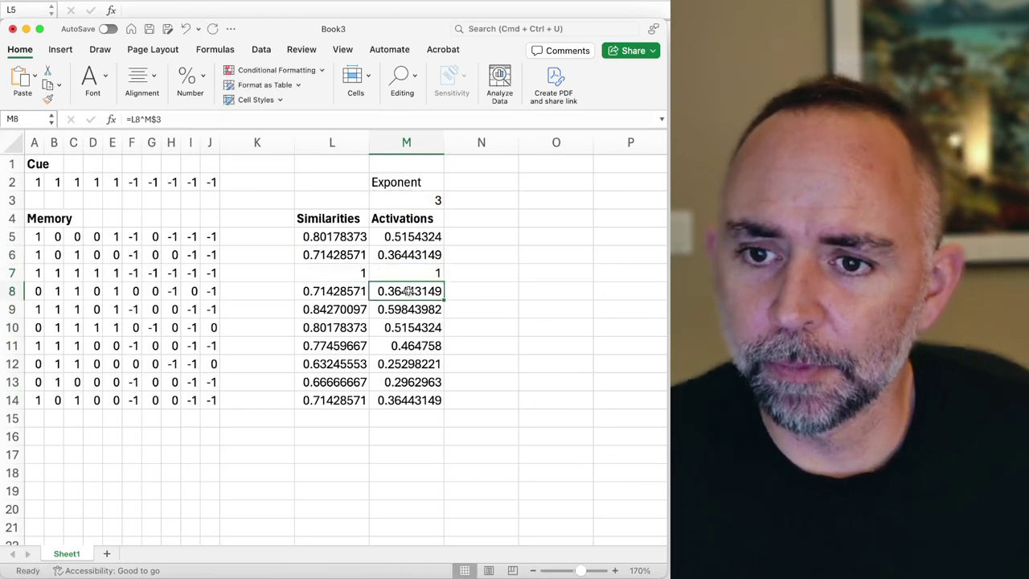
double_click(411, 296)
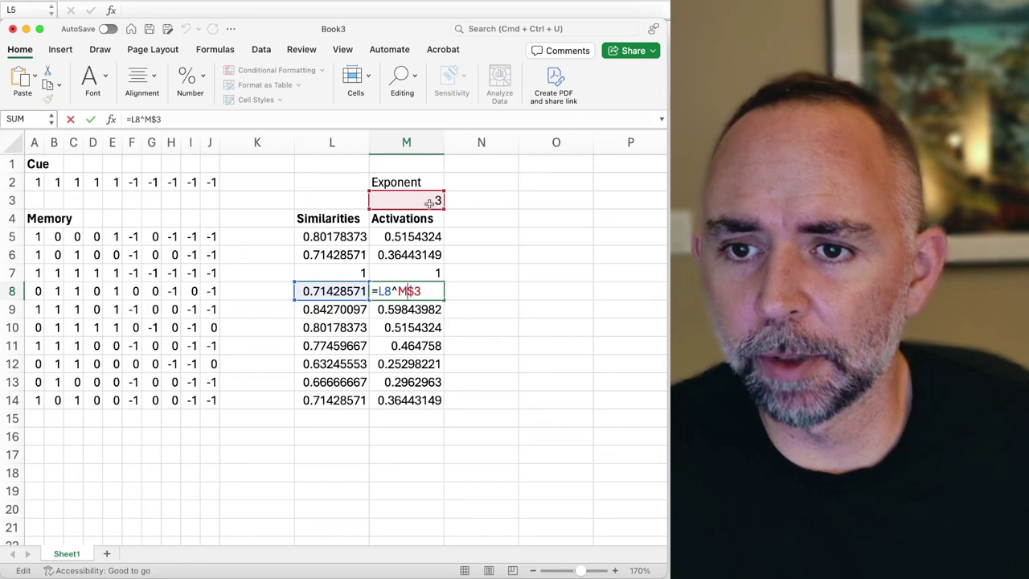
key(Return)
double_click(406, 345)
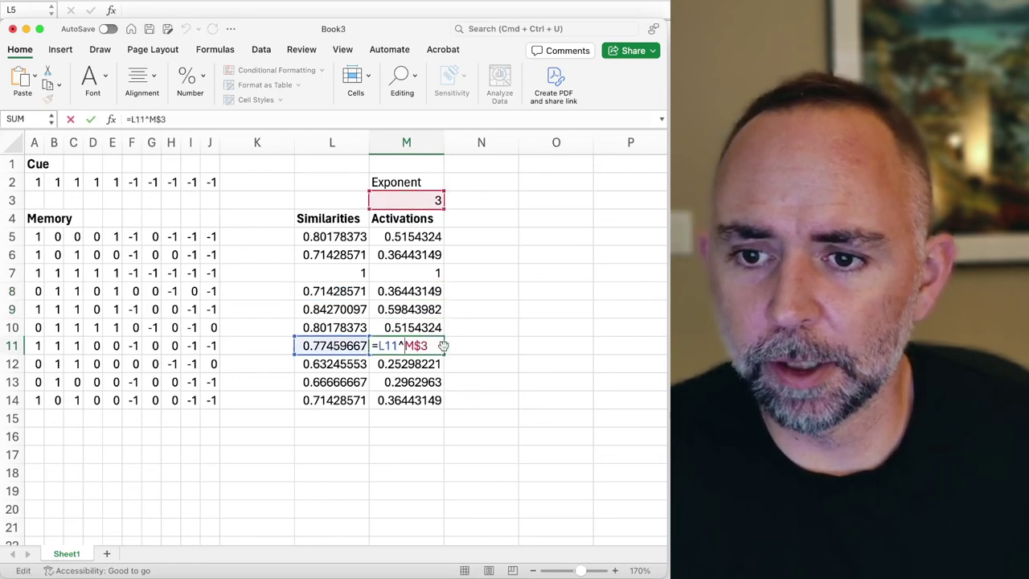
key(Return)
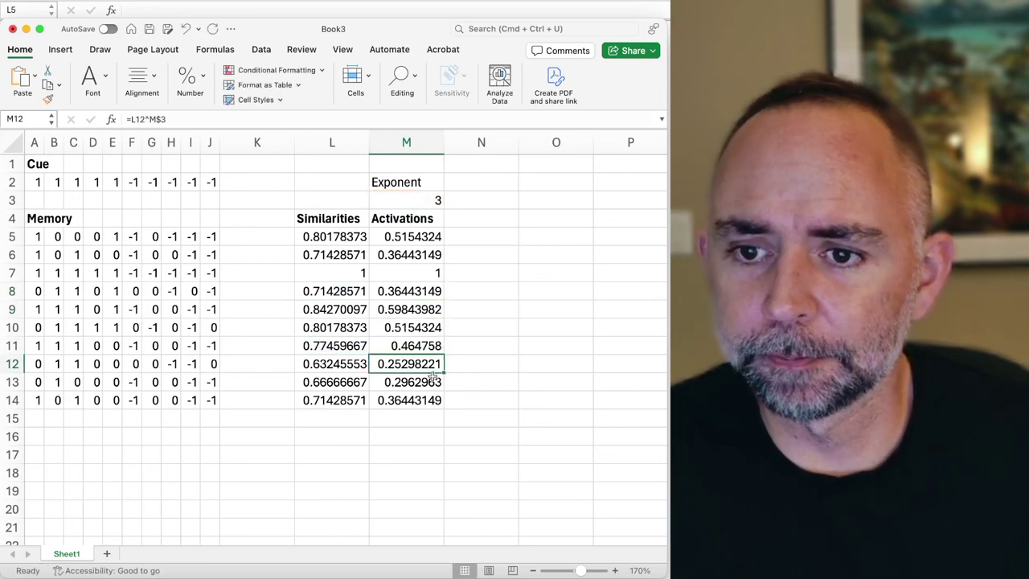
click(453, 450)
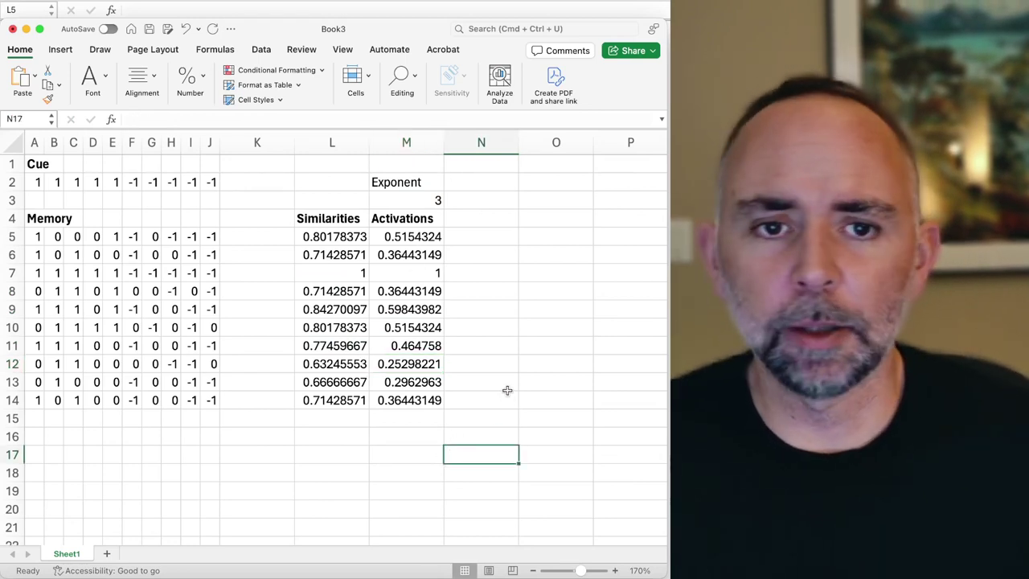
Step: Zoom out to 110% and highlight the first memory row A5:J5 and its activation in M5
click(533, 570)
click(534, 570)
click(534, 570)
click(533, 570)
click(534, 570)
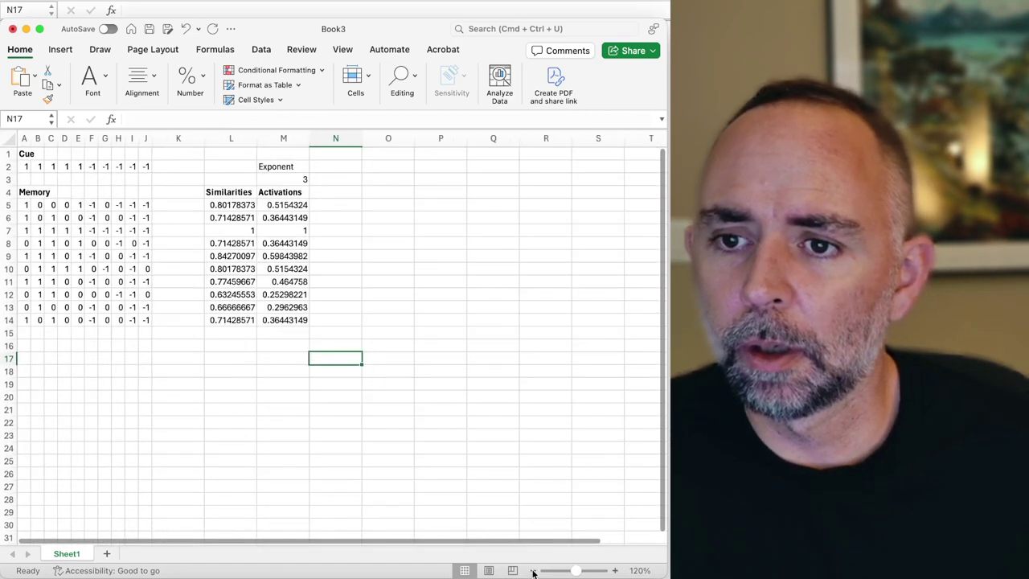
click(533, 570)
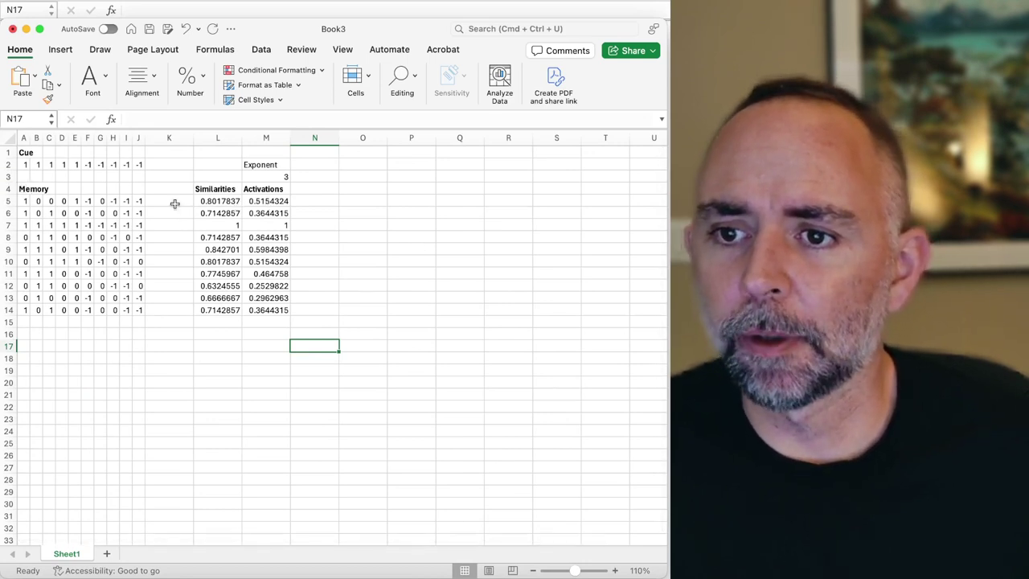
drag(17, 201, 137, 201)
click(272, 201)
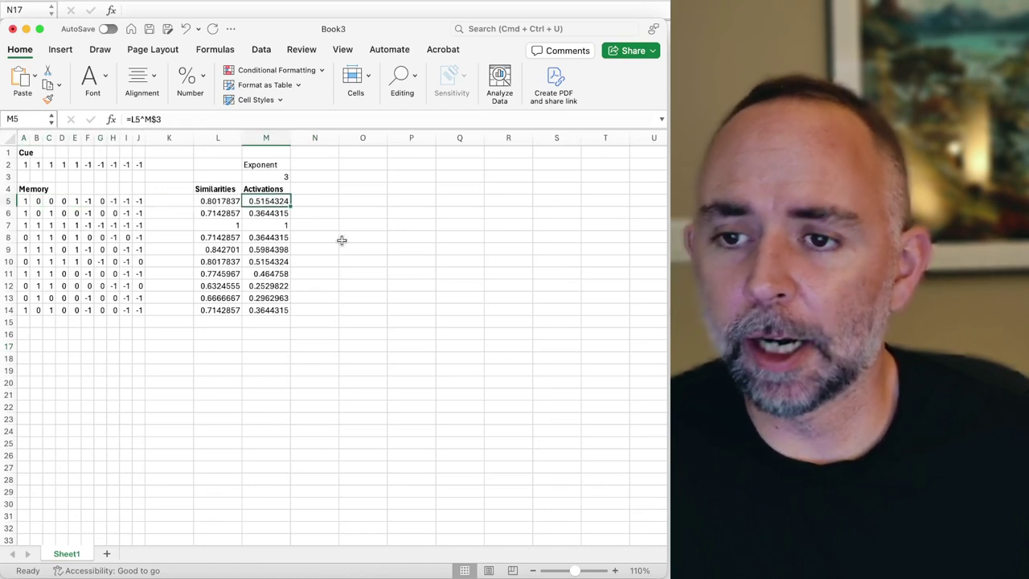
Step: Type the 'Weighted Memory' heading into cell O4
click(362, 187)
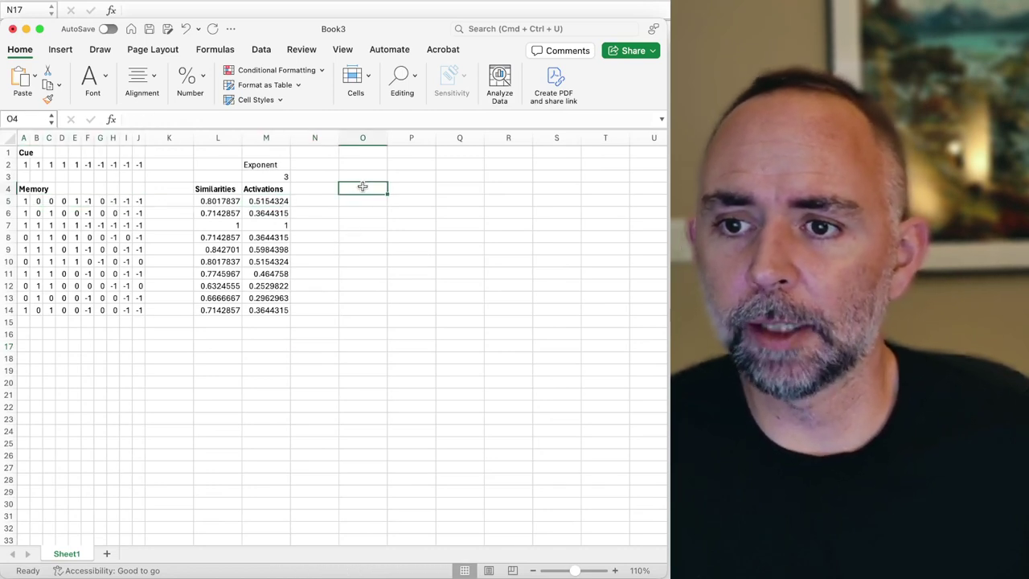
text(Weighted)
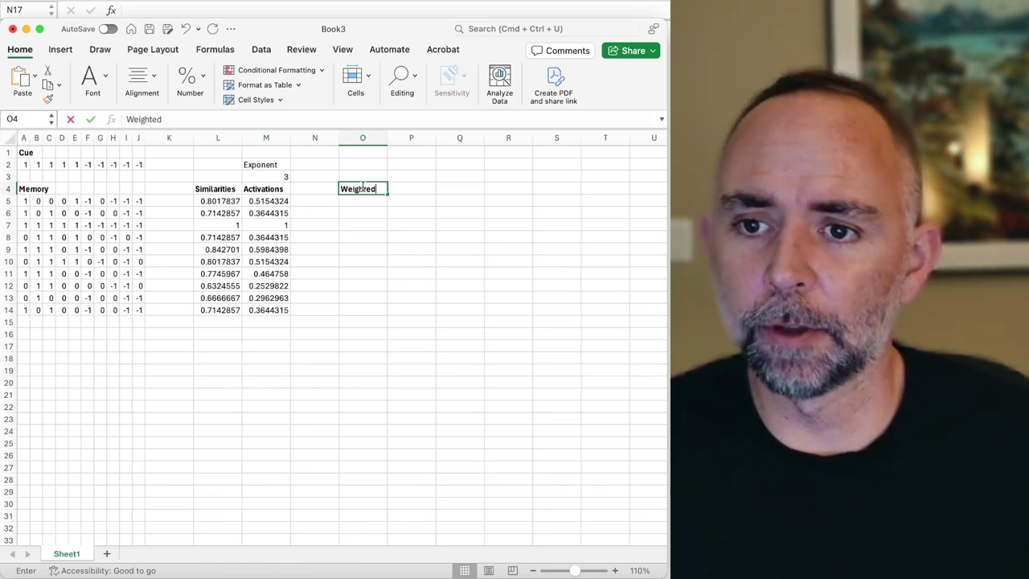
text( Memory)
key(Return)
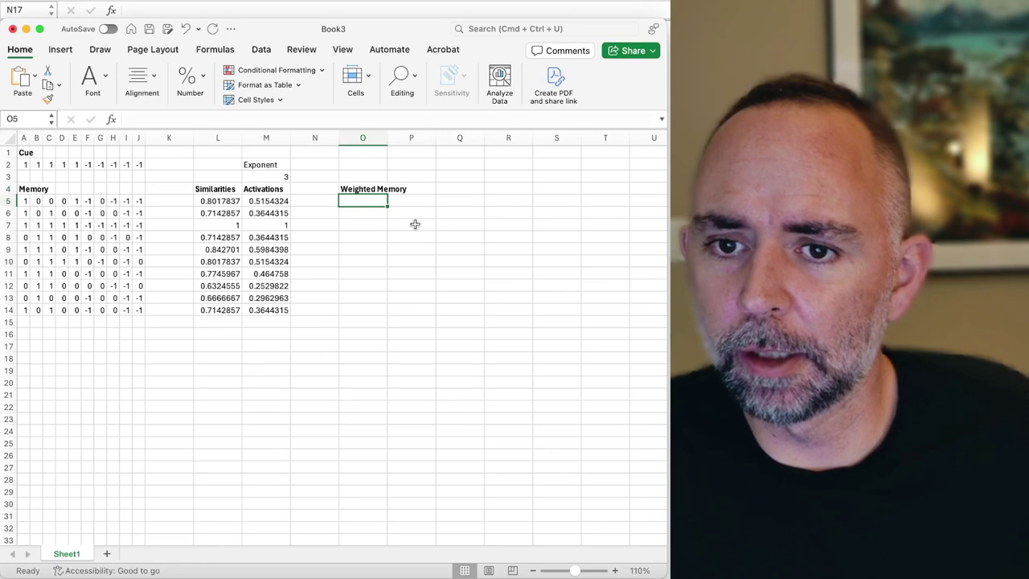
drag(369, 138, 599, 138)
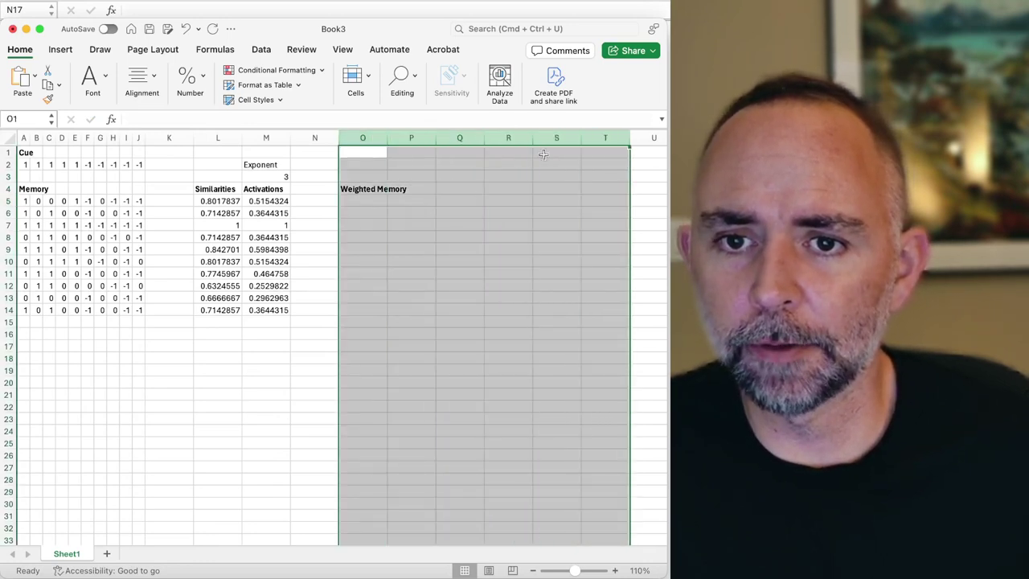
Step: Set columns O through X to a width of 3, then zoom back in to 140%
scroll(478, 200, right, 5)
drag(473, 122, 602, 136)
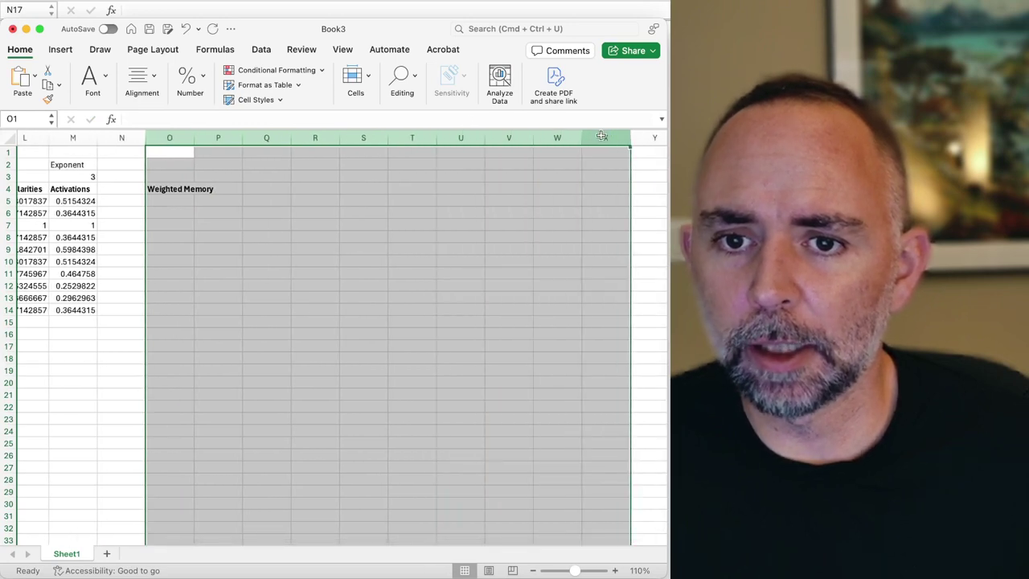
right_click(553, 137)
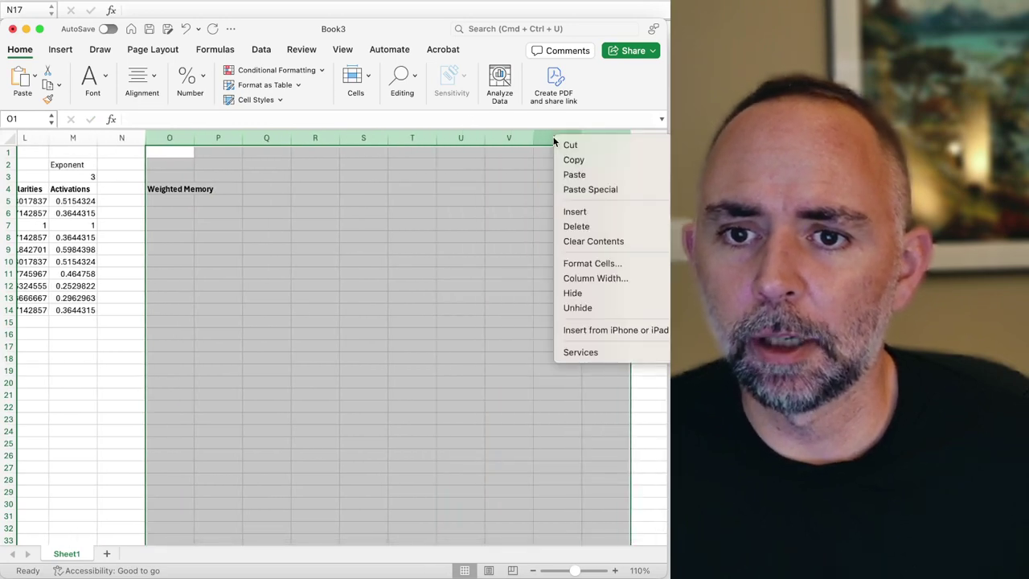
click(585, 266)
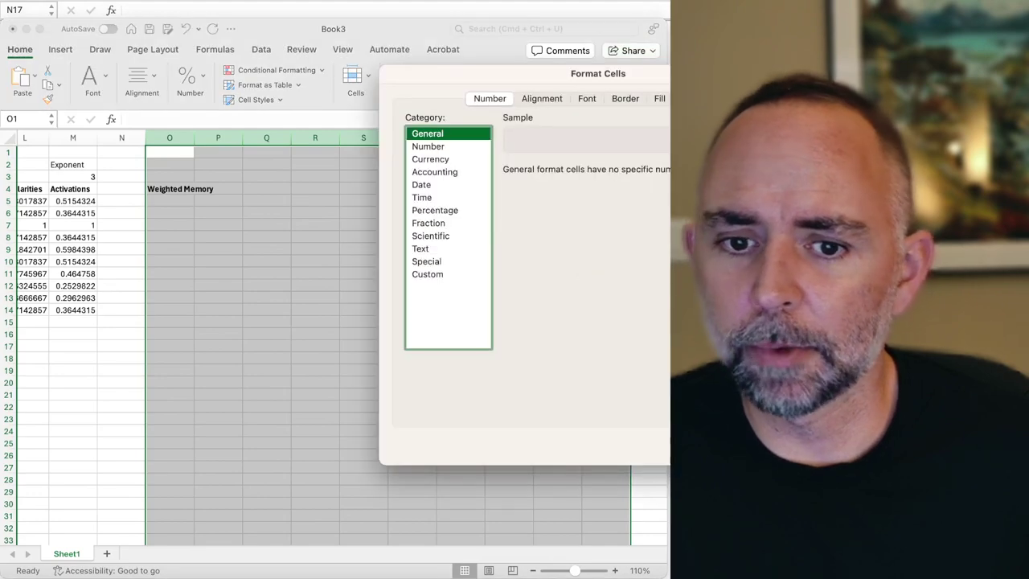
key(Escape)
right_click(509, 138)
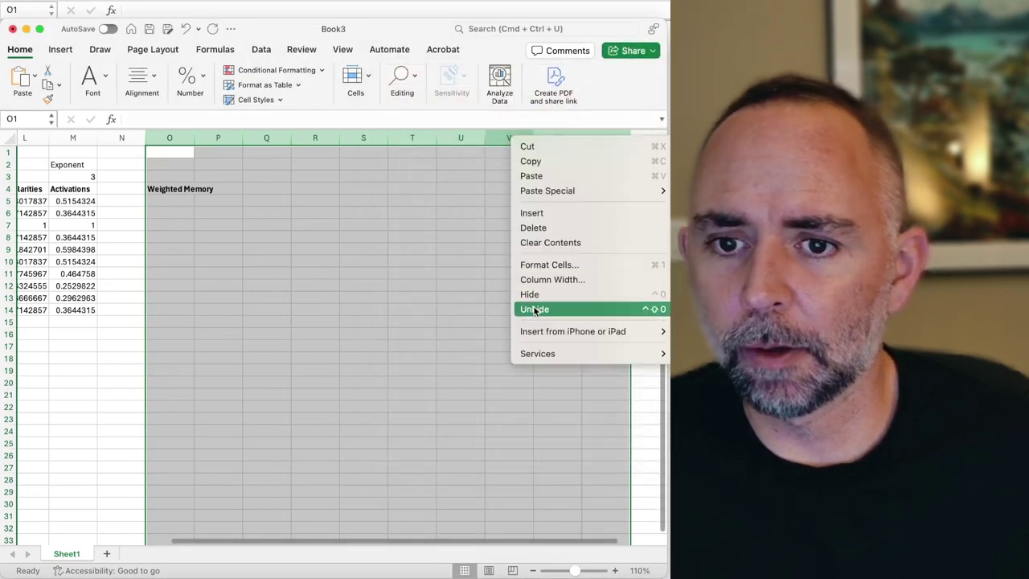
click(537, 279)
text(2)
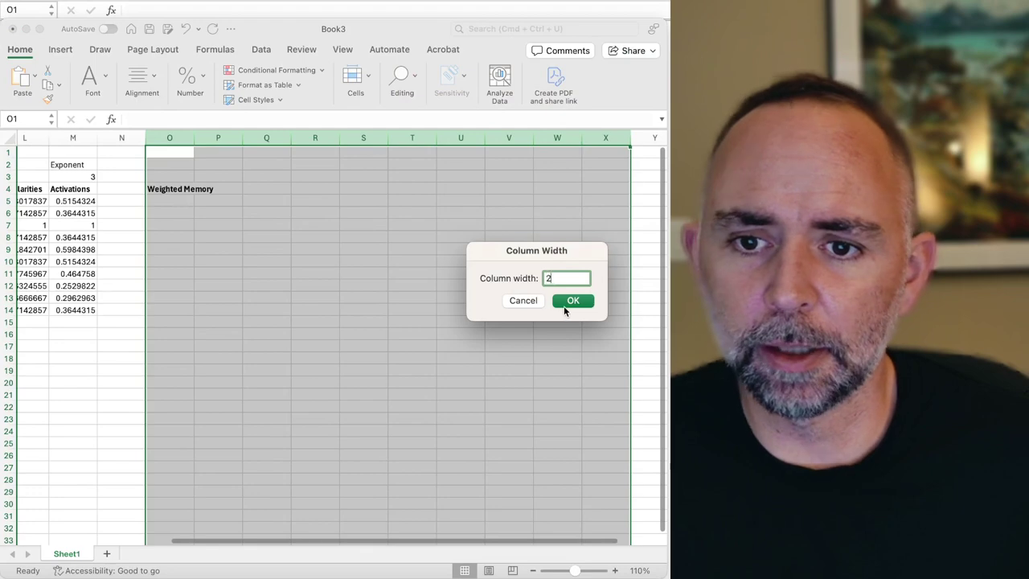
text(0)
key(BackSpace)
key(BackSpace)
text(3)
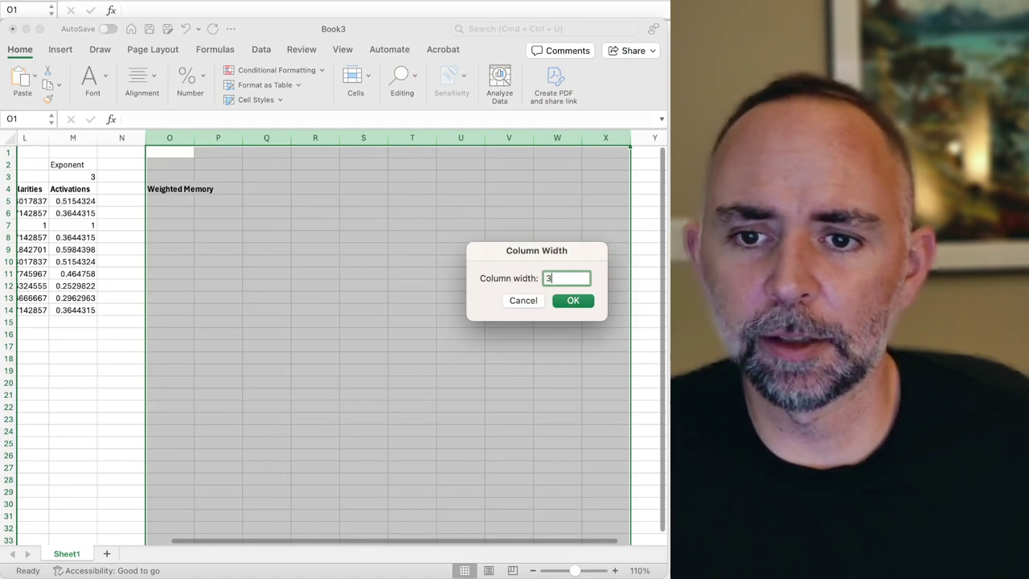
click(573, 301)
scroll(546, 313, left, 5)
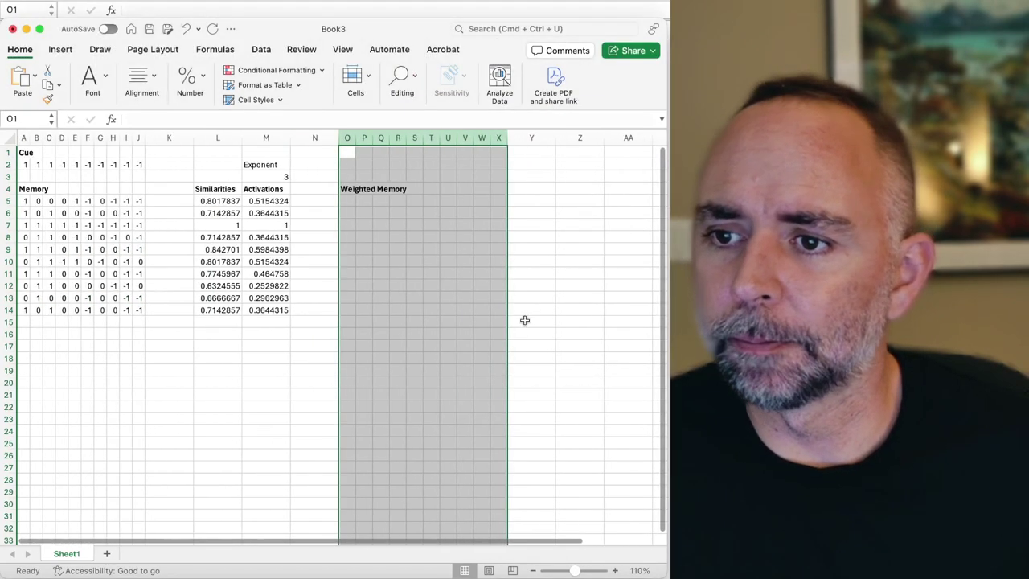
click(615, 571)
click(615, 571)
click(616, 570)
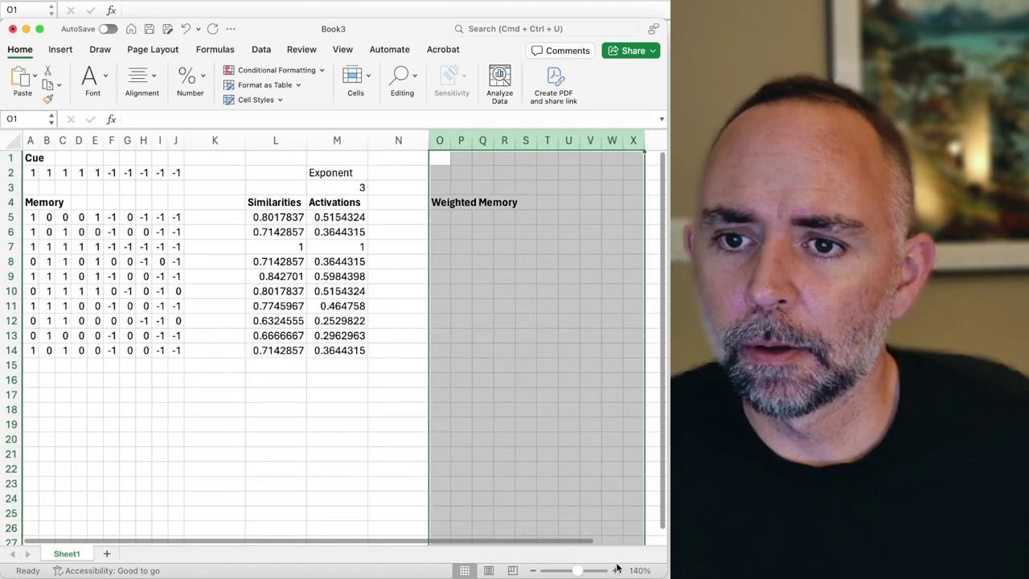
Step: Enter the weighted memory formula =A5*M$5 in O5
click(601, 351)
click(440, 218)
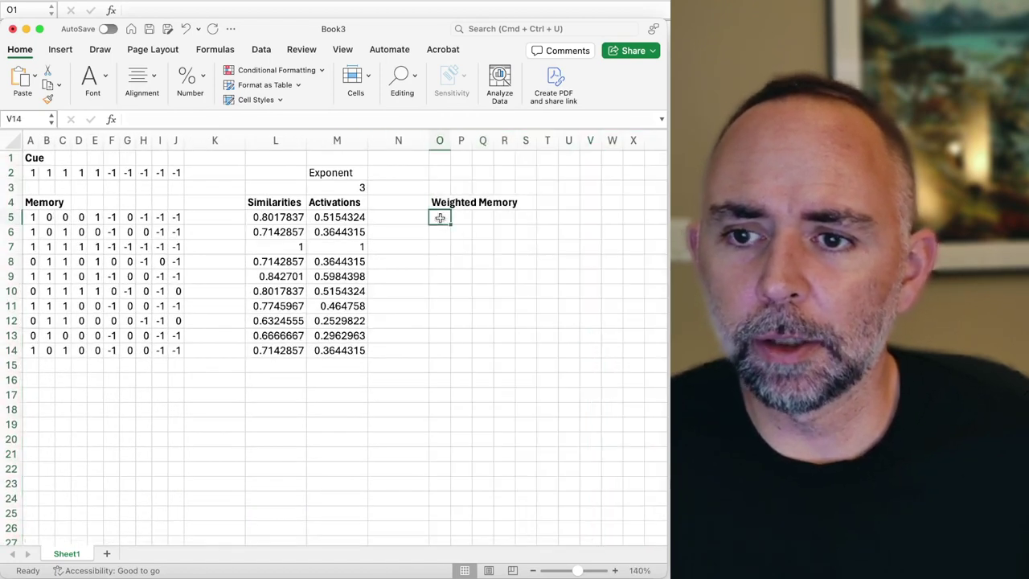
text(=)
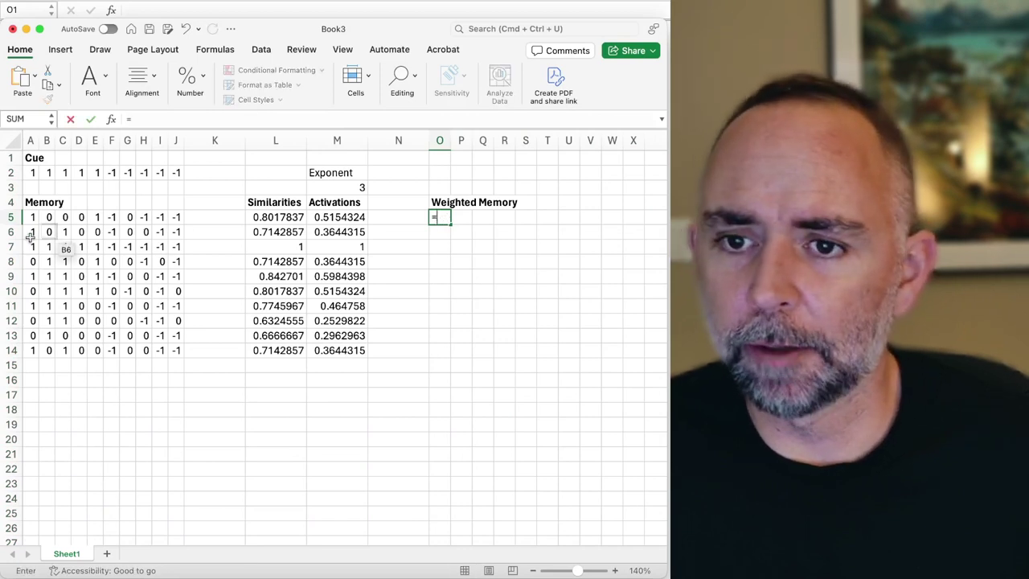
click(32, 218)
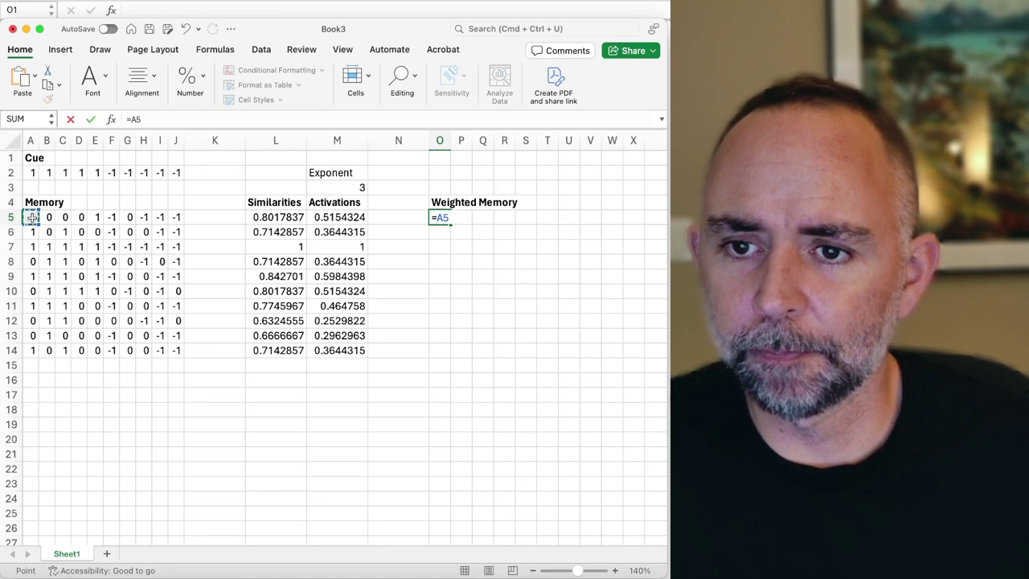
text(*)
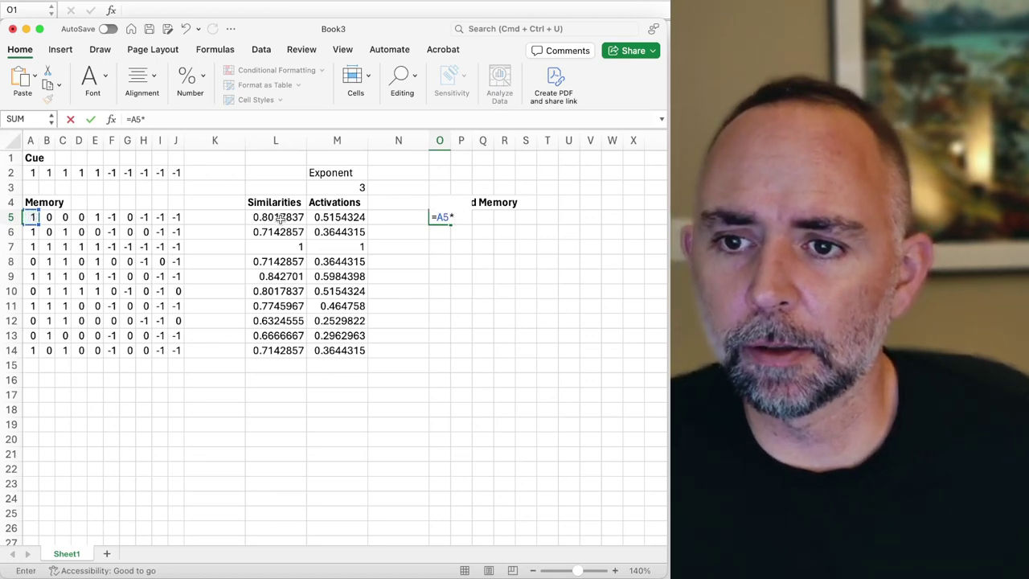
click(346, 217)
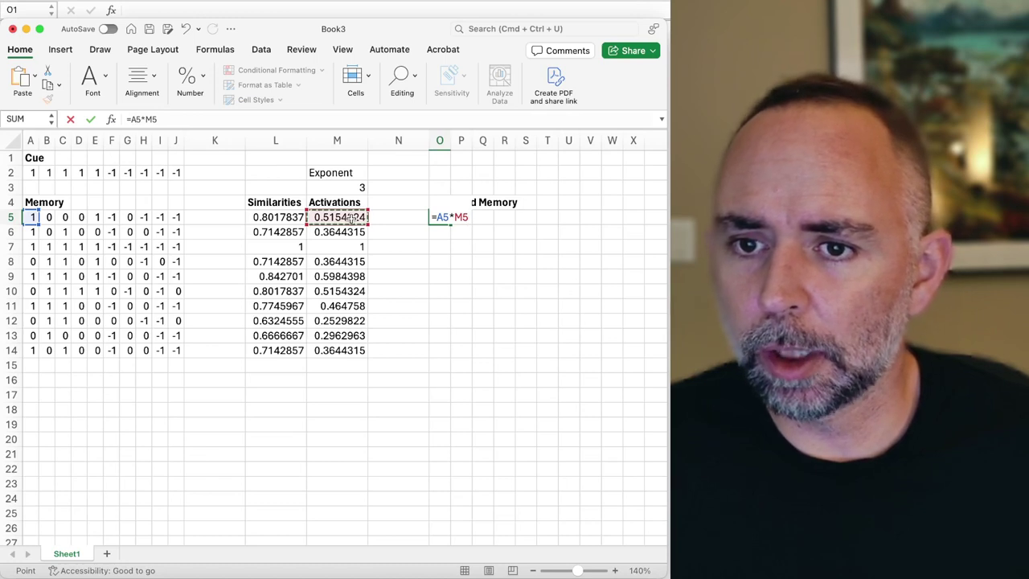
key(Left)
key(Right)
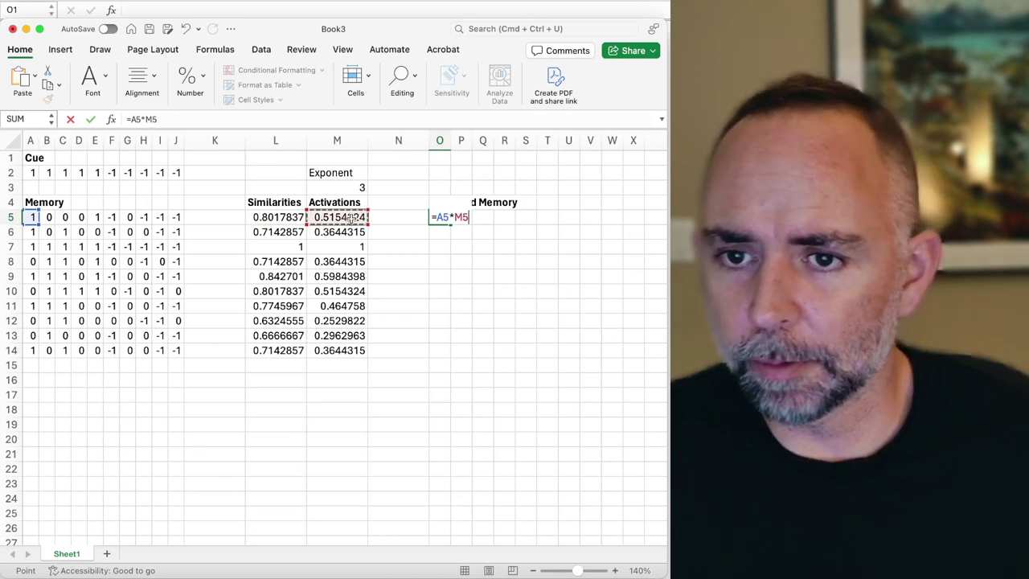
click(465, 217)
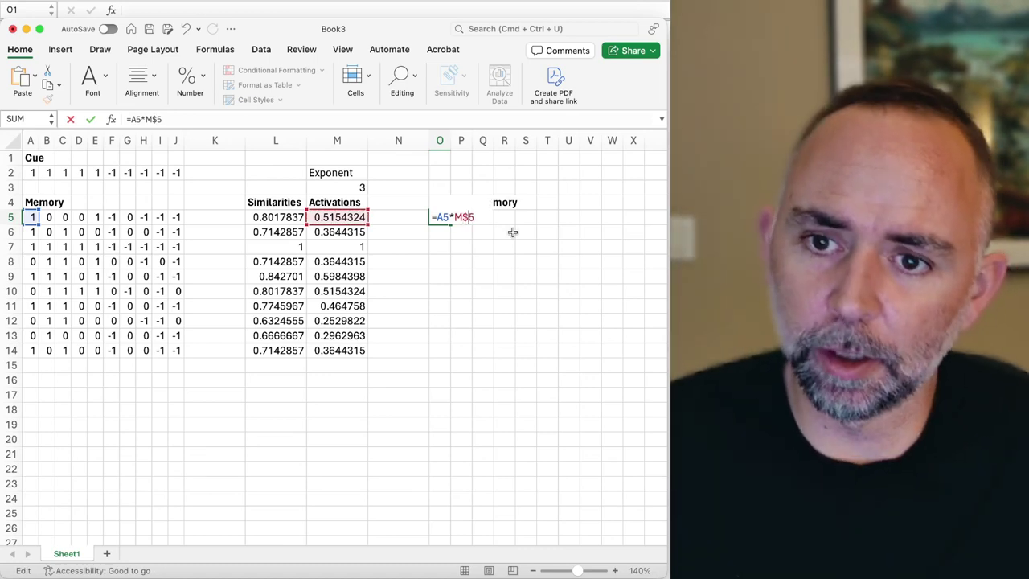
key(Return)
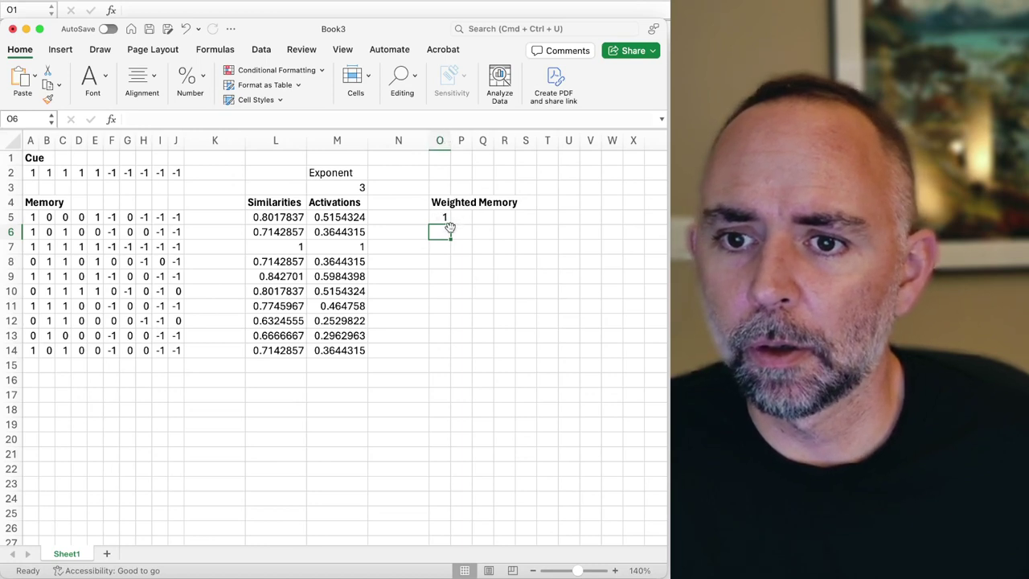
Step: Fill O5's formula across row 5 to X5 and check its references
click(446, 217)
drag(450, 225, 522, 228)
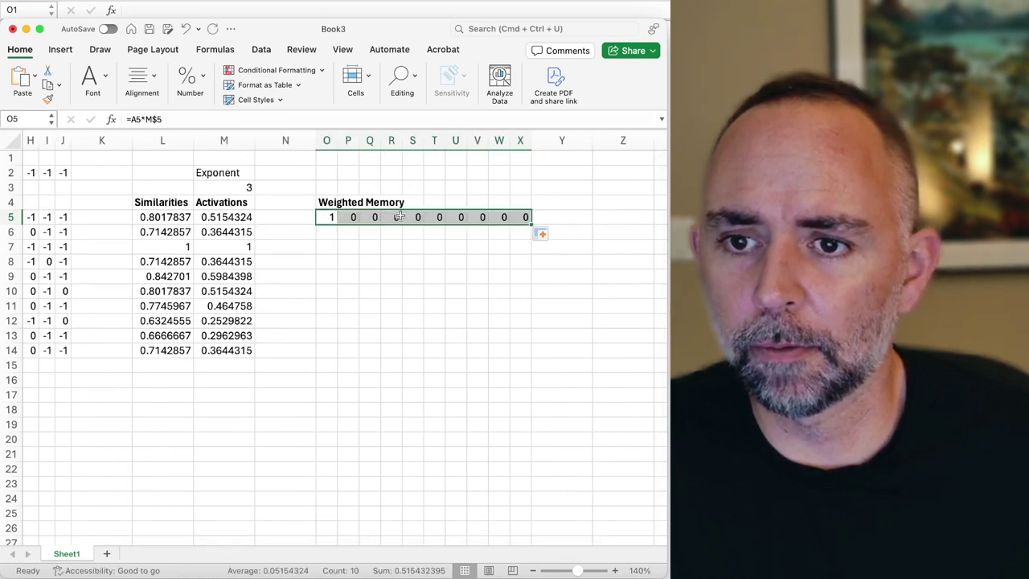
click(474, 278)
scroll(417, 278, left, 5)
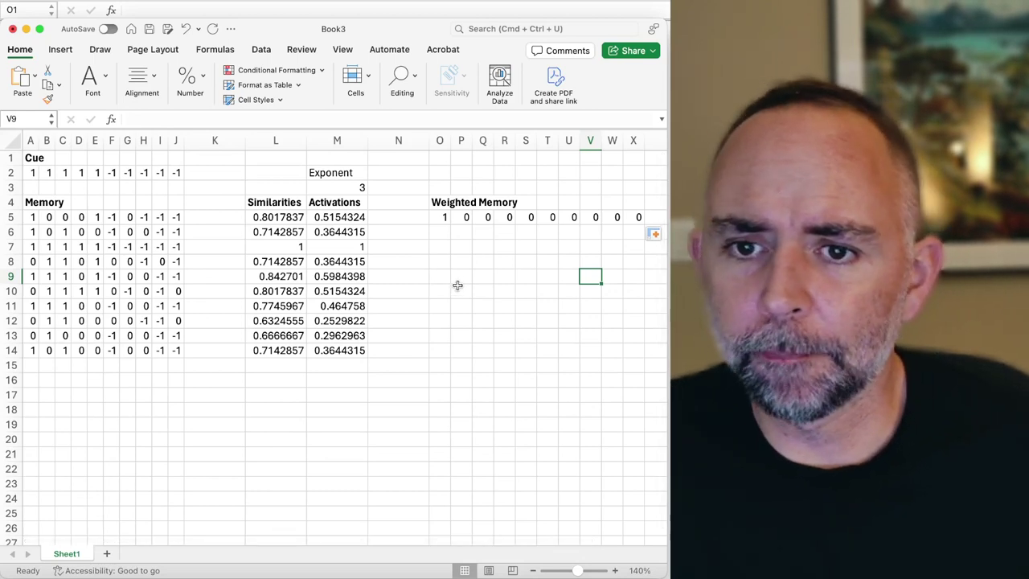
click(445, 219)
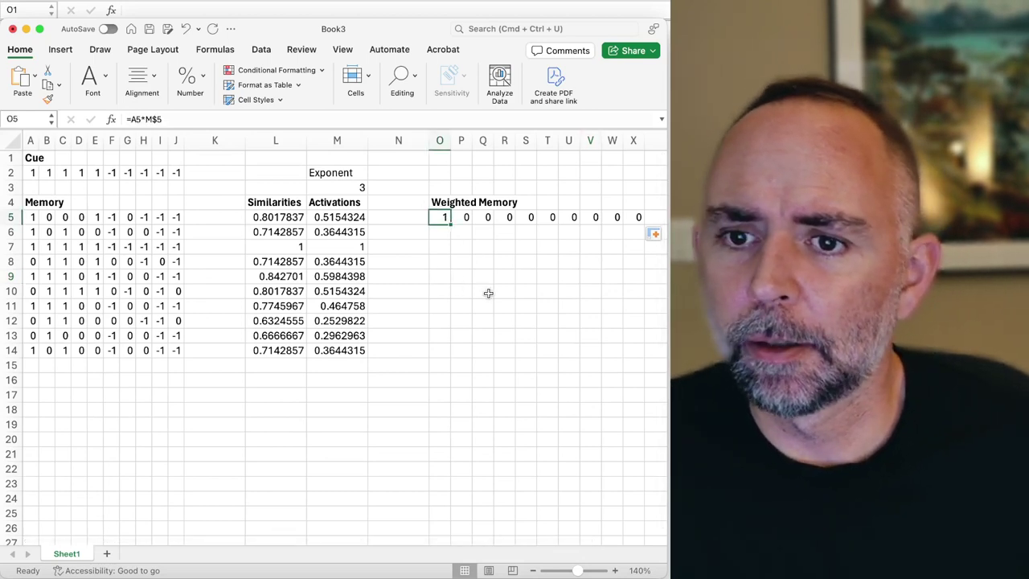
scroll(471, 275, right, 3)
scroll(471, 273, left, 3)
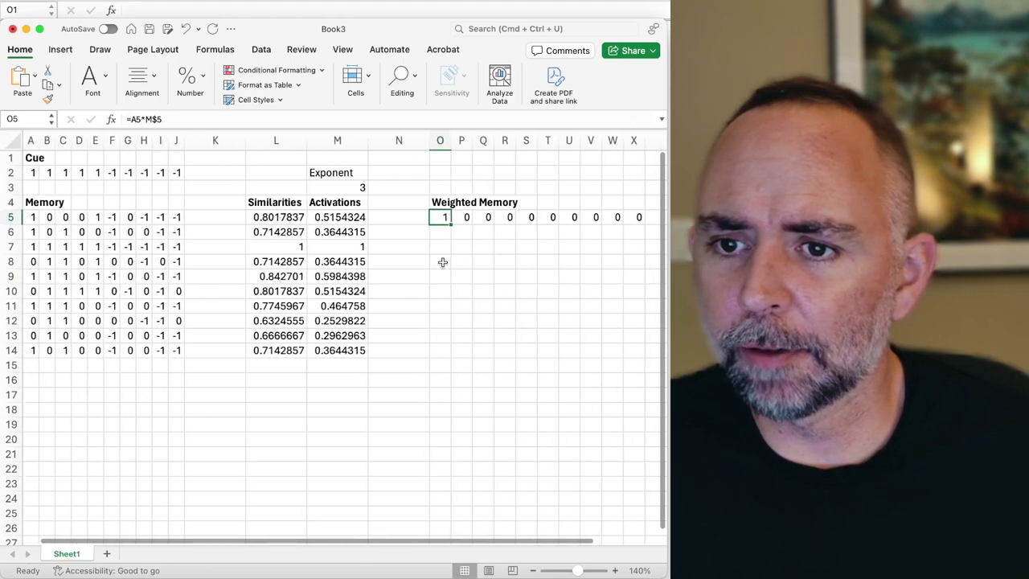
double_click(441, 217)
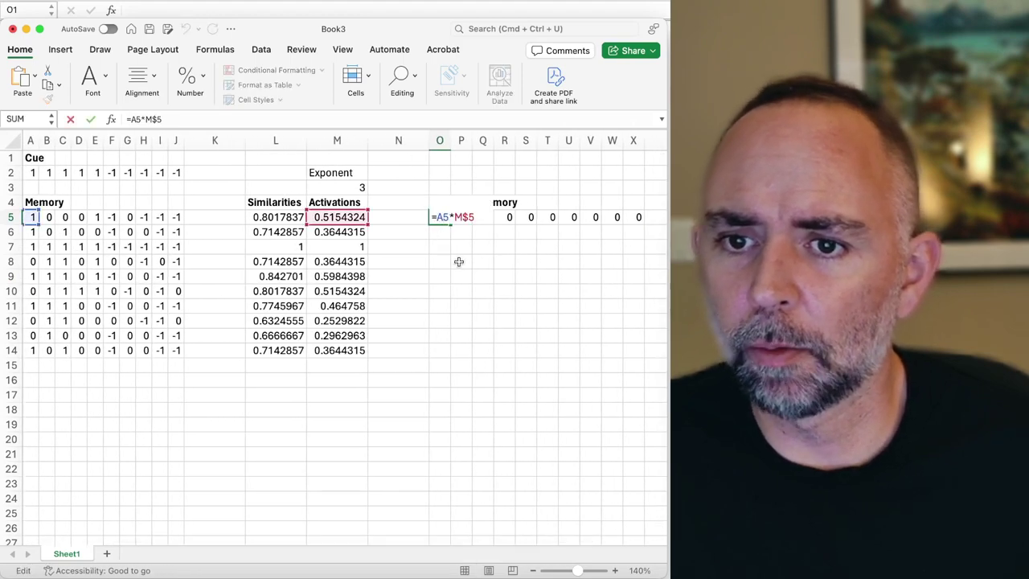
key(Return)
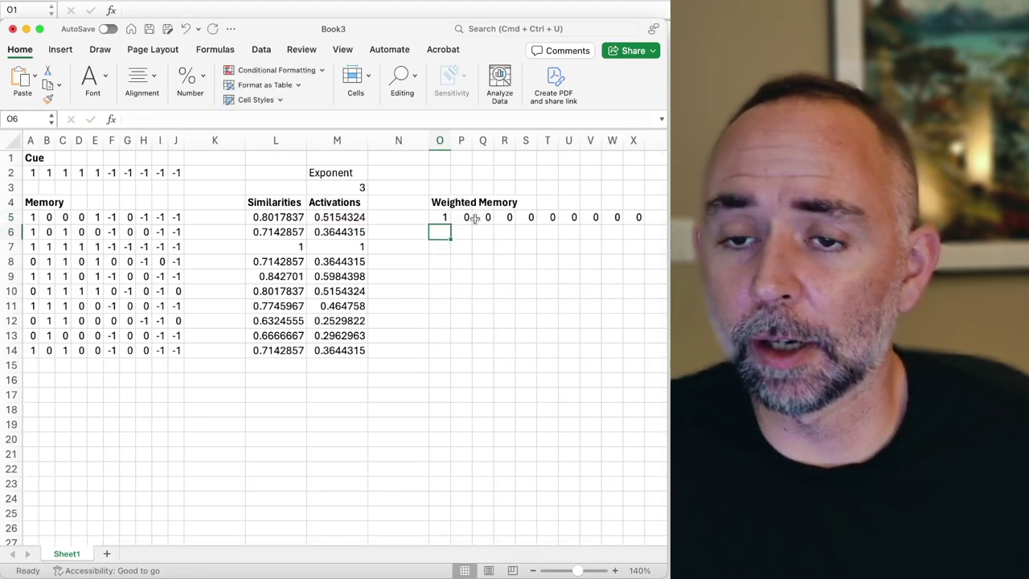
Step: Widen columns O through X to width 3.5 so O5 shows 0.52
click(441, 140)
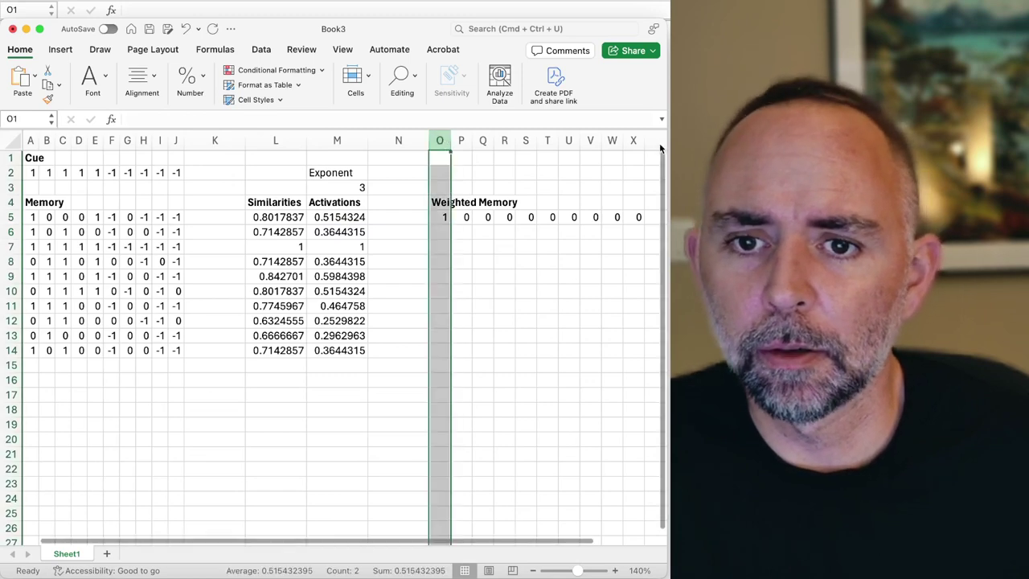
shift+click(633, 141)
right_click(633, 140)
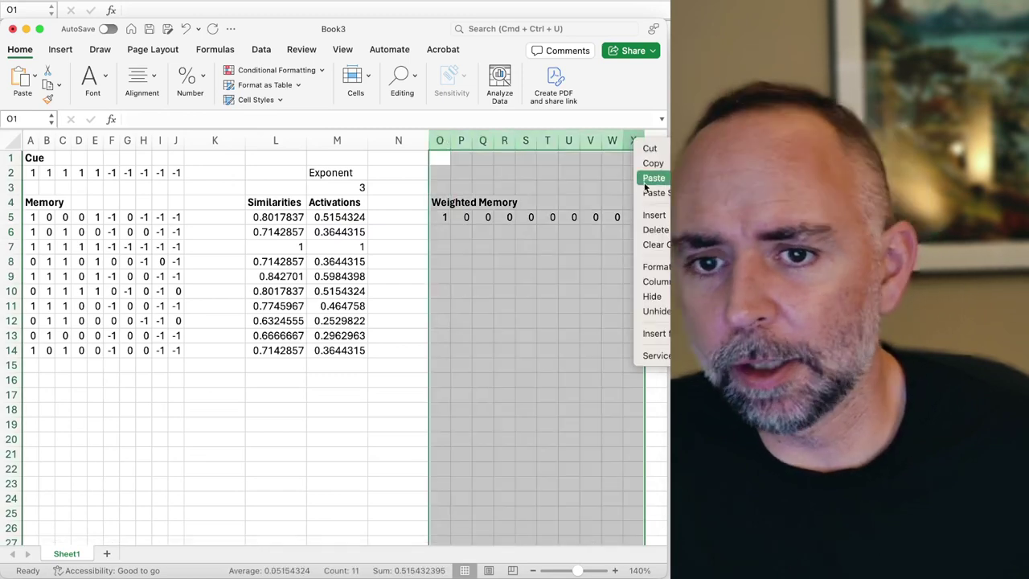
click(658, 281)
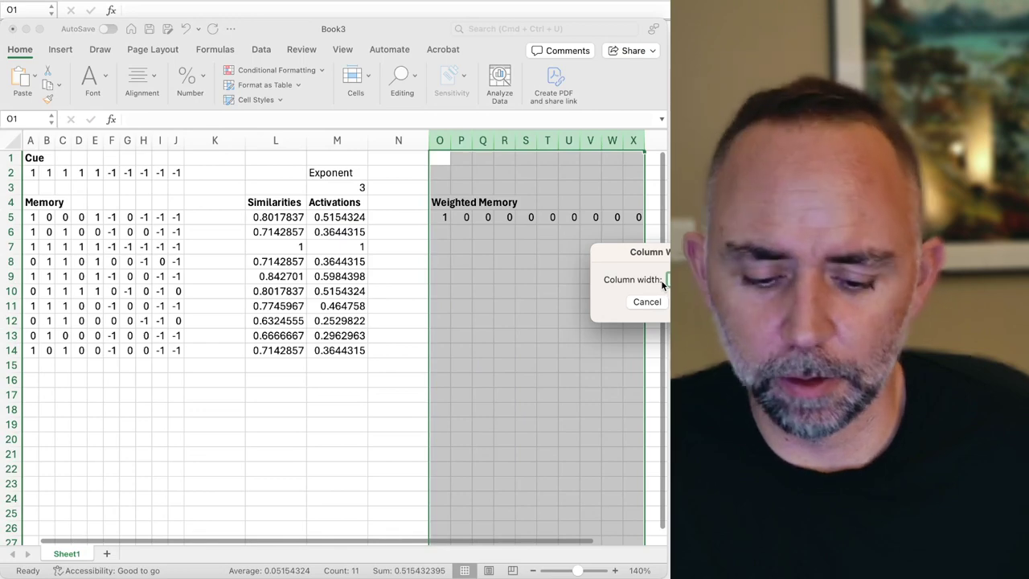
text(3.5)
key(Return)
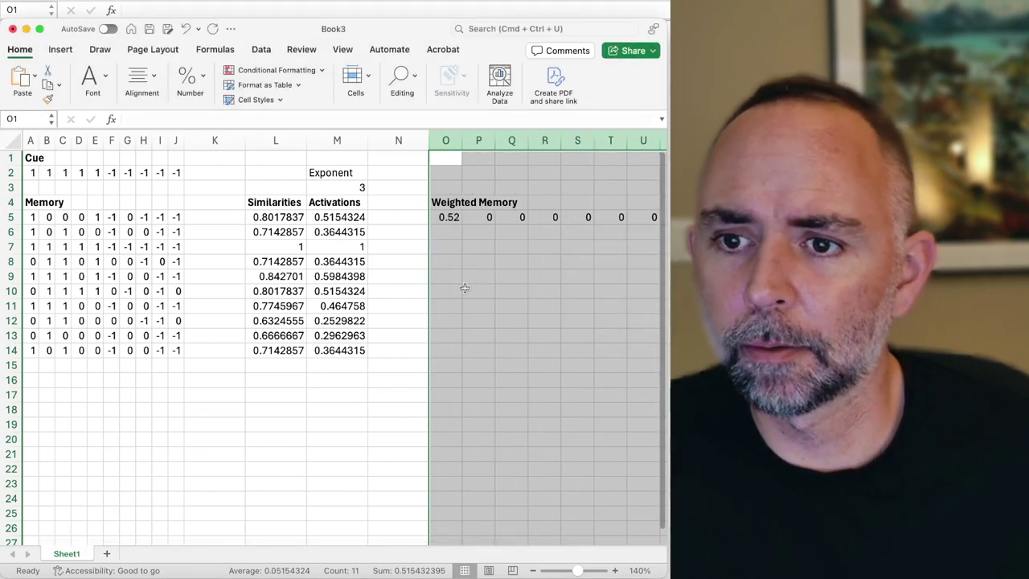
click(509, 275)
scroll(524, 275, right, 3)
scroll(525, 275, left, 5)
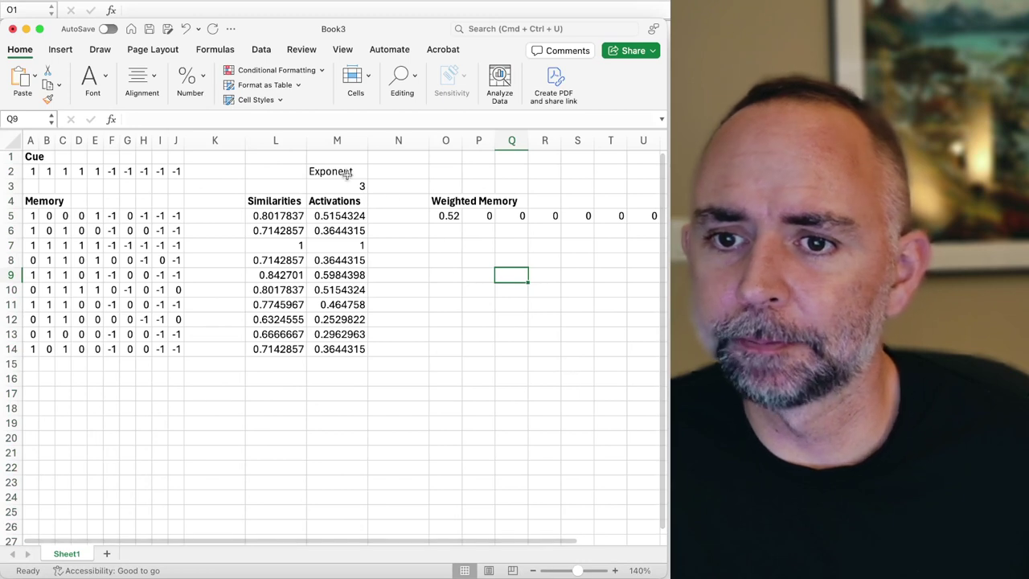
Step: Inspect the copied formulas in O5, P5, Q5 and S5, finding P5 references empty N$5
click(453, 217)
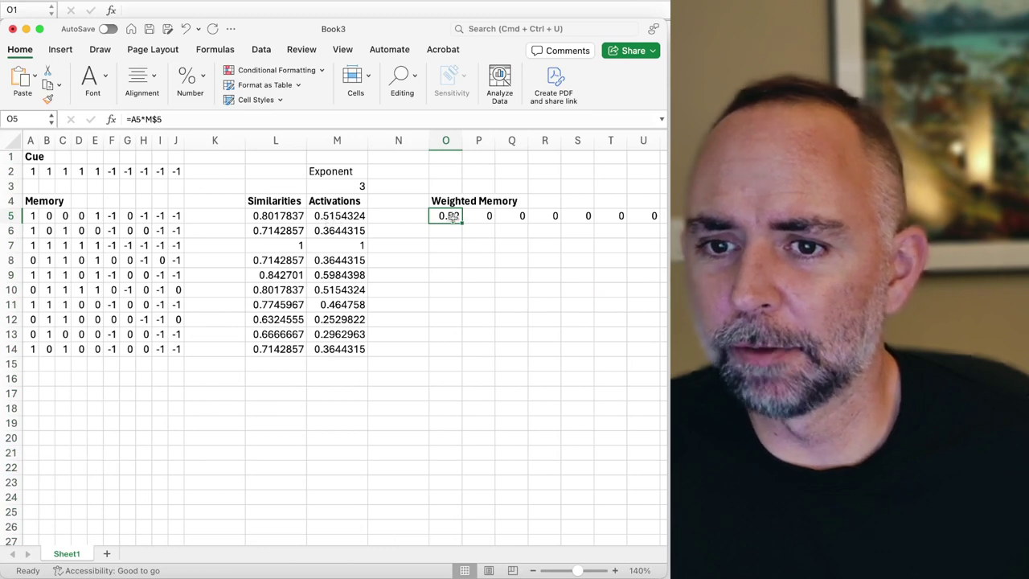
click(482, 215)
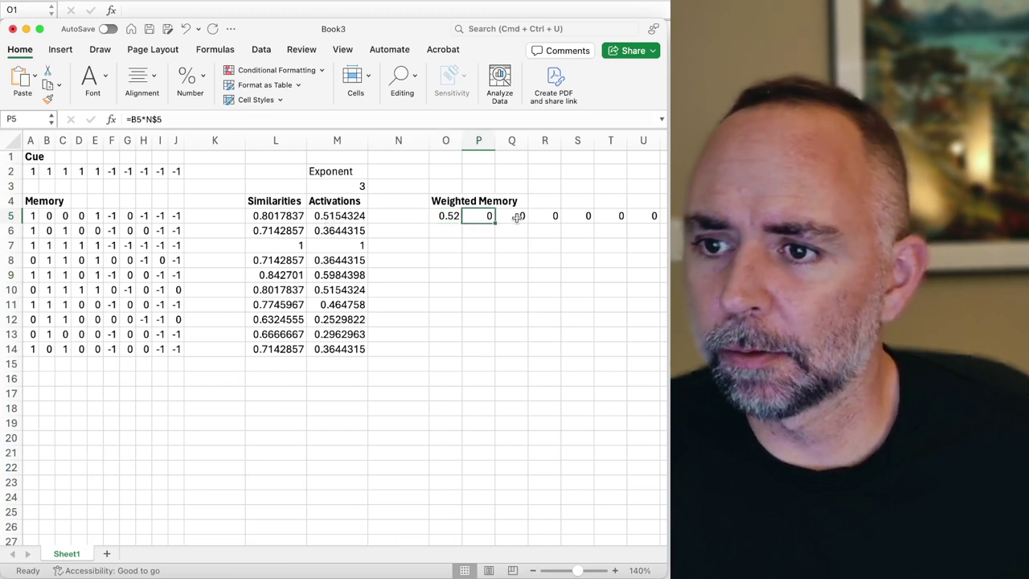
click(518, 216)
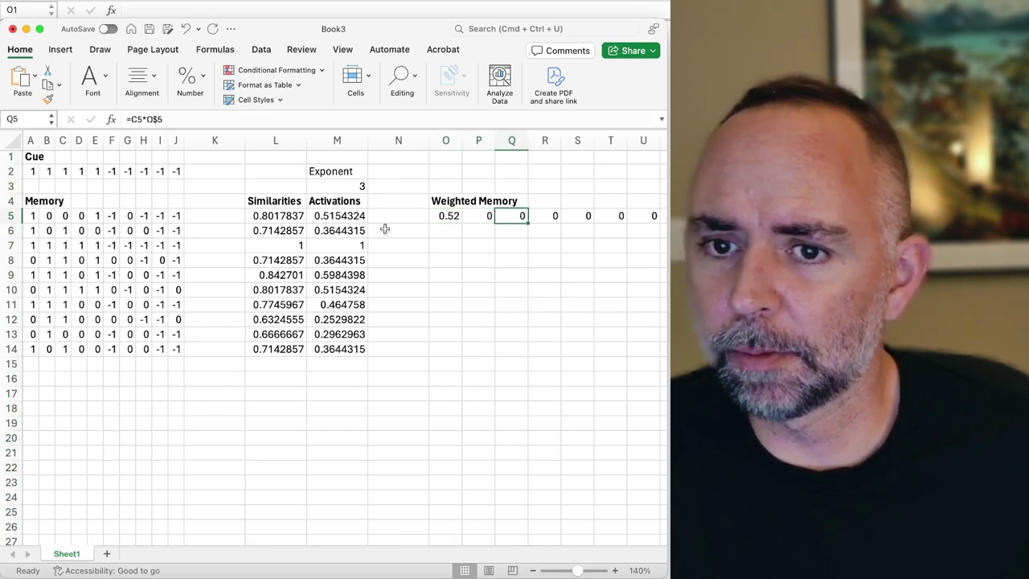
click(590, 216)
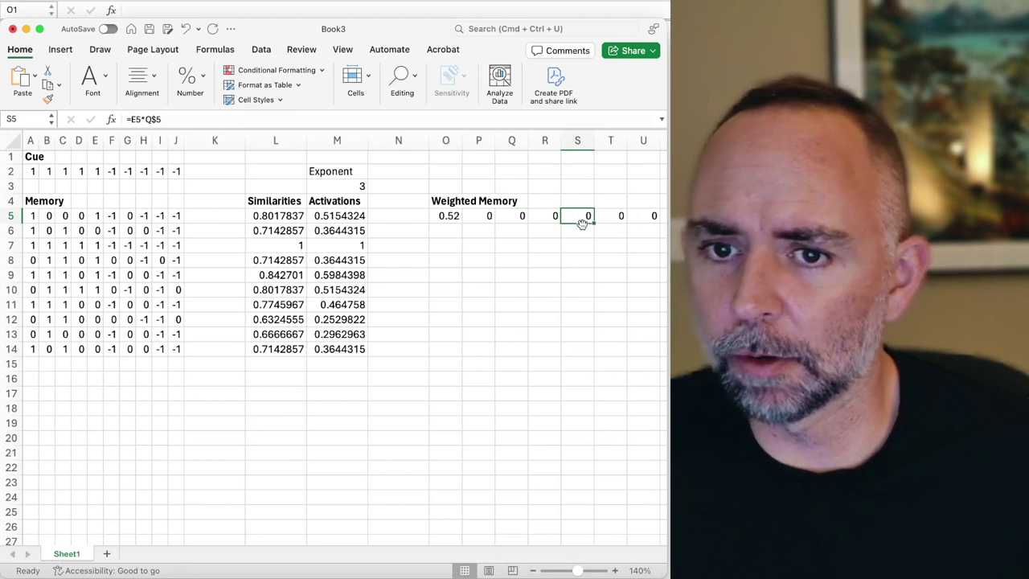
click(439, 217)
double_click(434, 215)
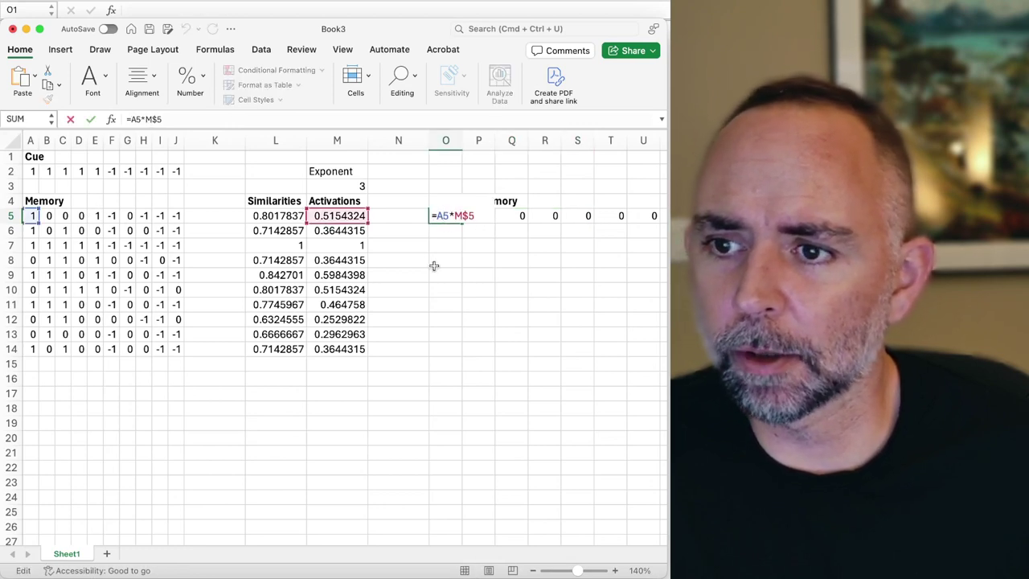
key(Return)
double_click(486, 215)
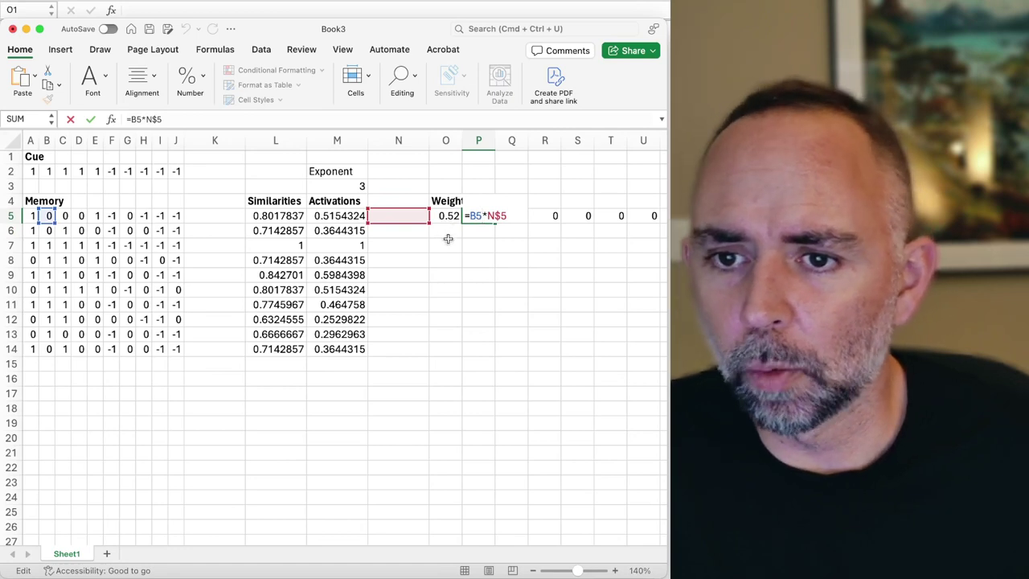
click(449, 233)
Step: Change O5's activation reference from M$5 to $M5
double_click(446, 217)
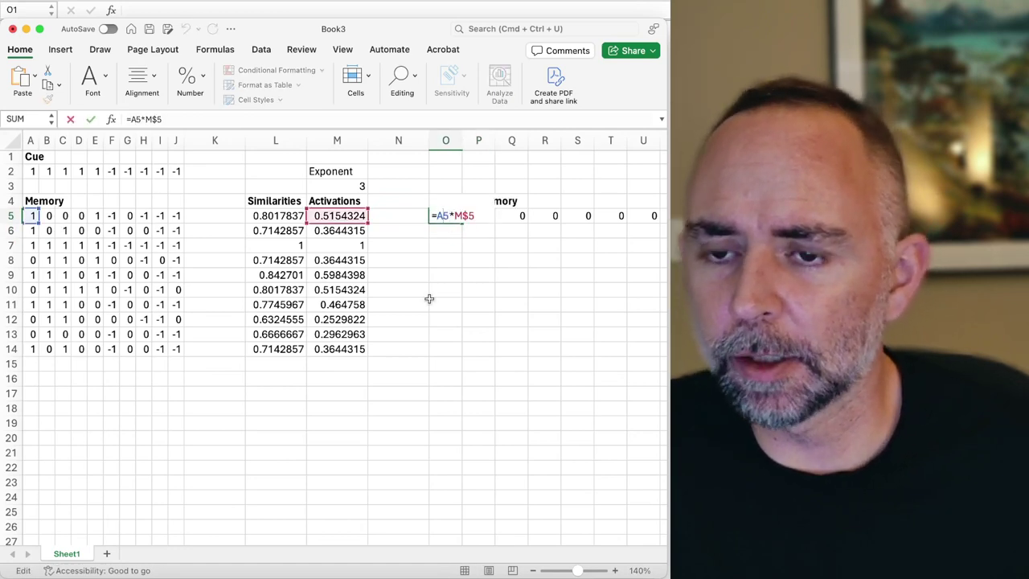
key(Right)
key(Right)
key(Delete)
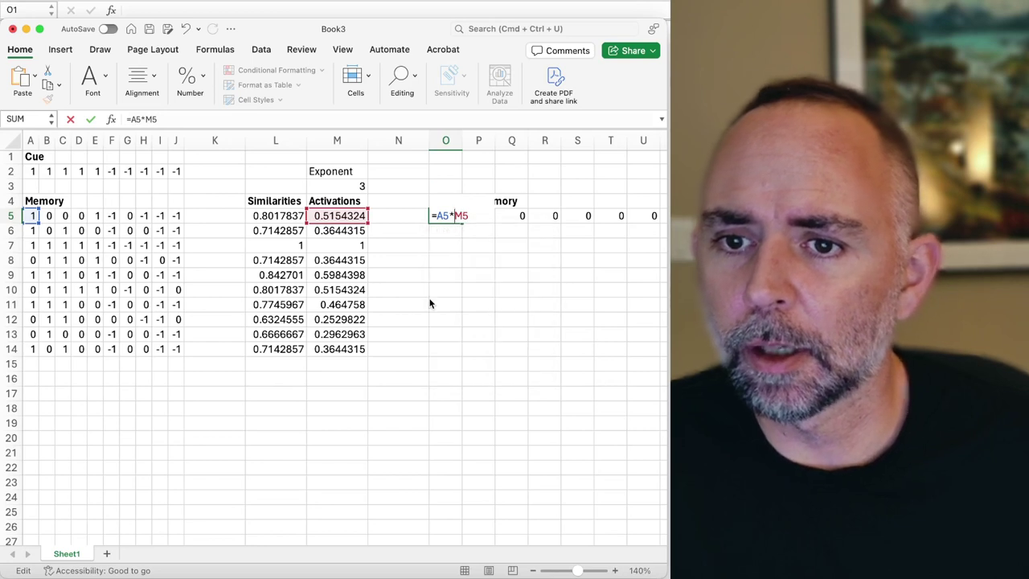
key(Return)
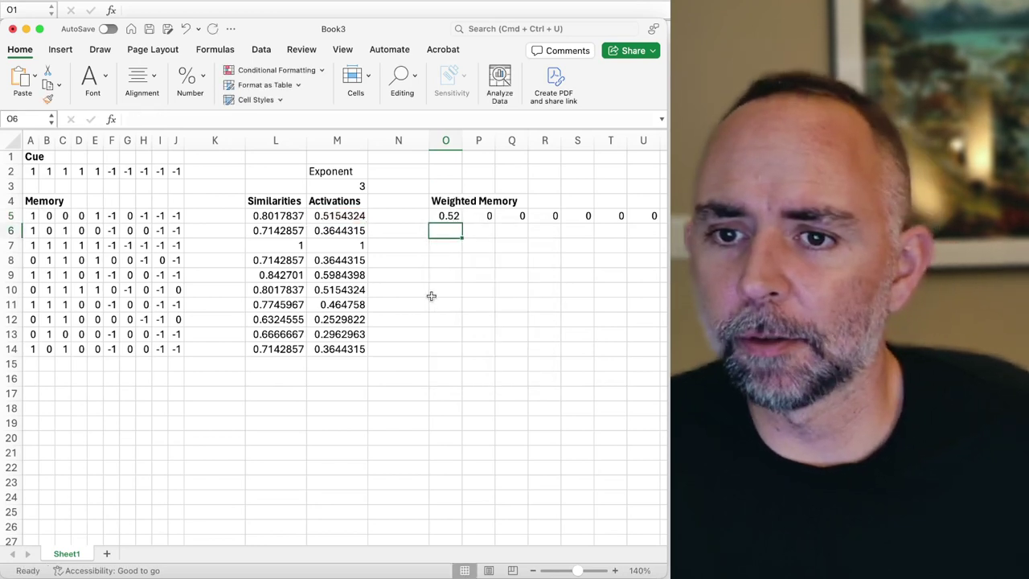
Step: Fill O5's =A5*$M5 formula right across O5:X5 in the Weighted Memory row
click(450, 216)
drag(462, 222, 561, 224)
scroll(537, 259, right, 2)
drag(488, 217, 547, 274)
scroll(547, 273, right, 2)
drag(480, 213, 626, 218)
scroll(404, 276, left, 5)
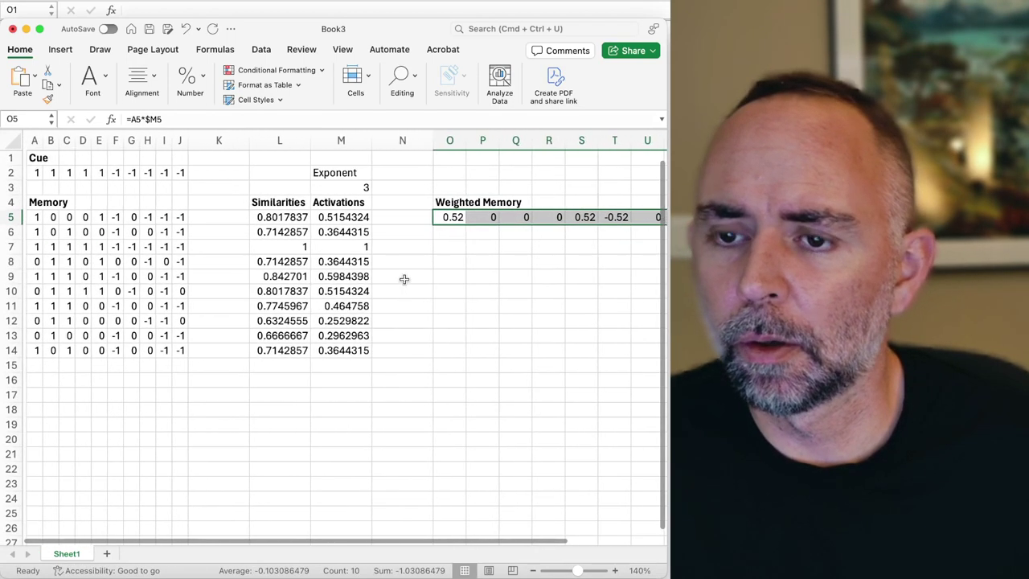
click(487, 278)
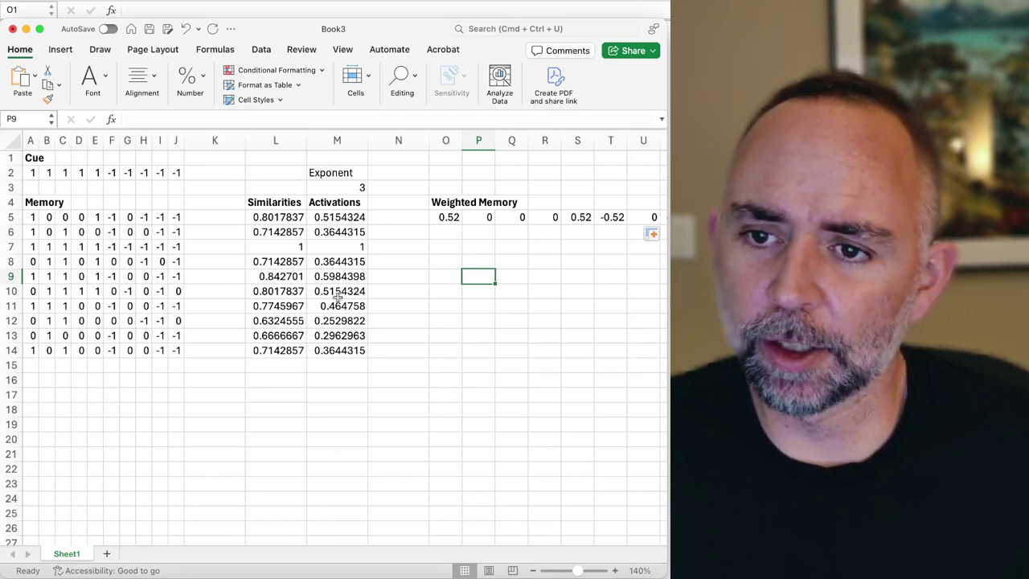
Step: Inspect the activation formulas in M5 and M6 alongside the second memory row A6:J6
scroll(465, 236, right, 5)
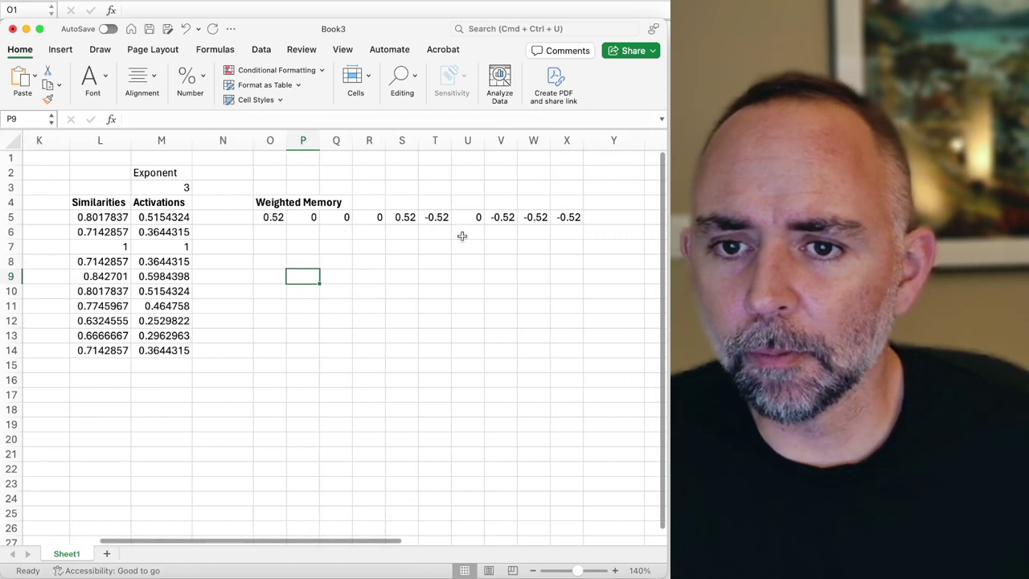
scroll(464, 234, left, 5)
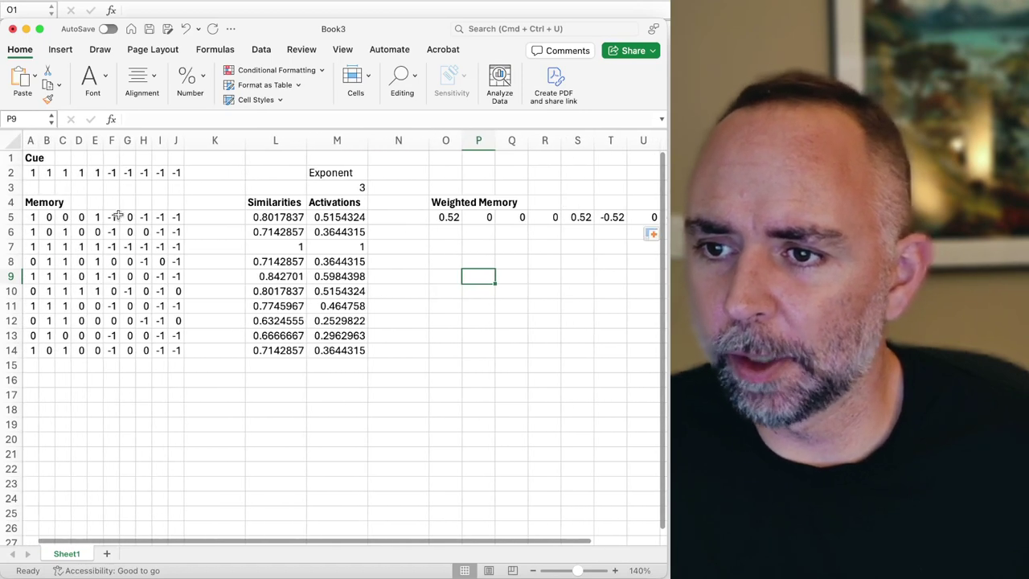
click(322, 219)
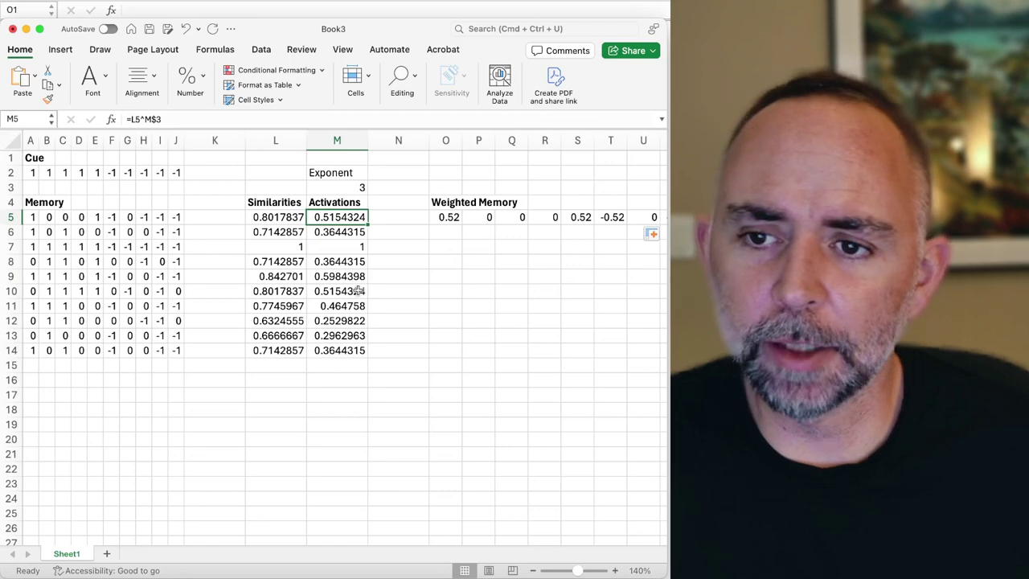
scroll(441, 244, right, 5)
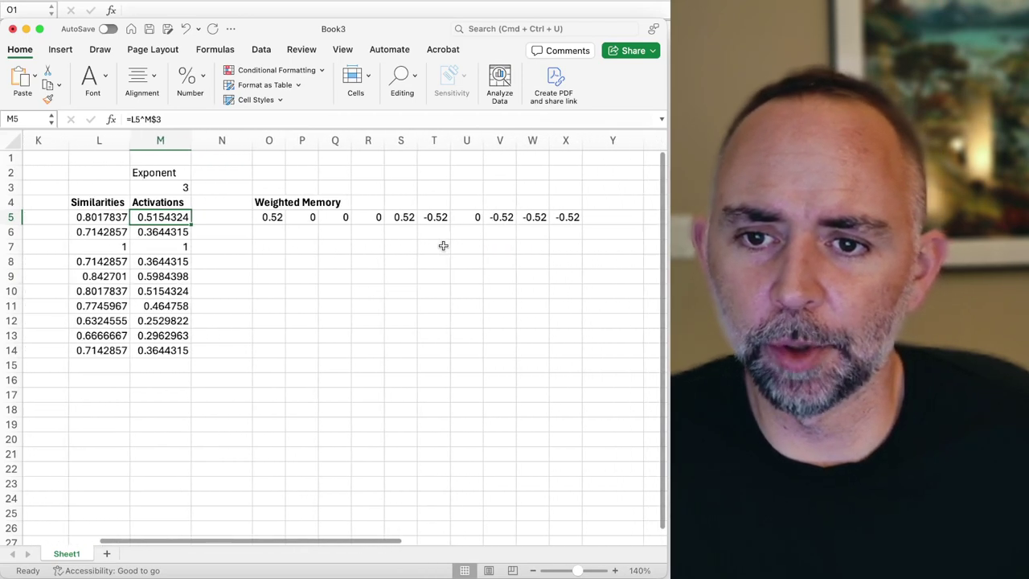
scroll(238, 232, left, 1)
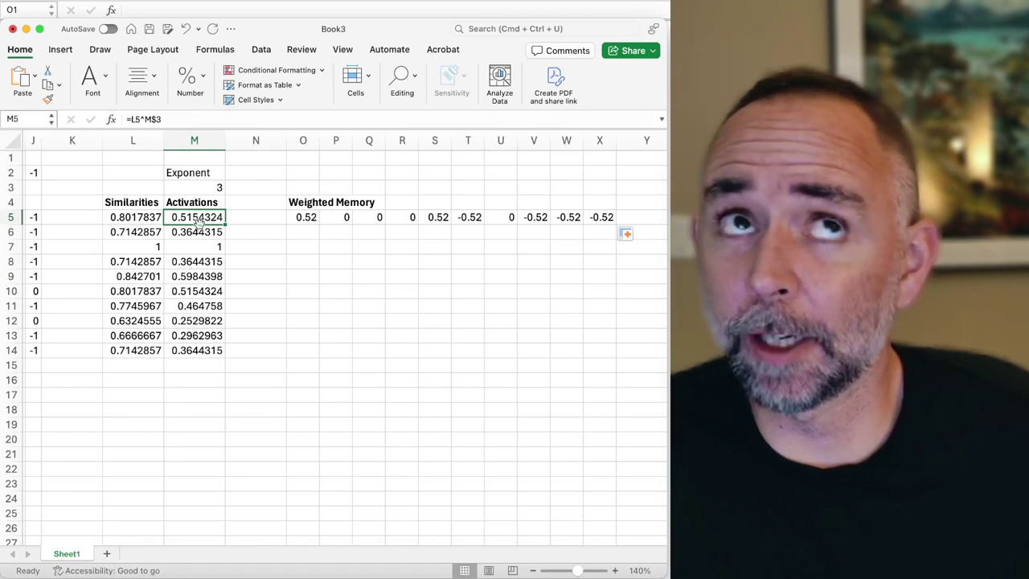
scroll(307, 243, left, 5)
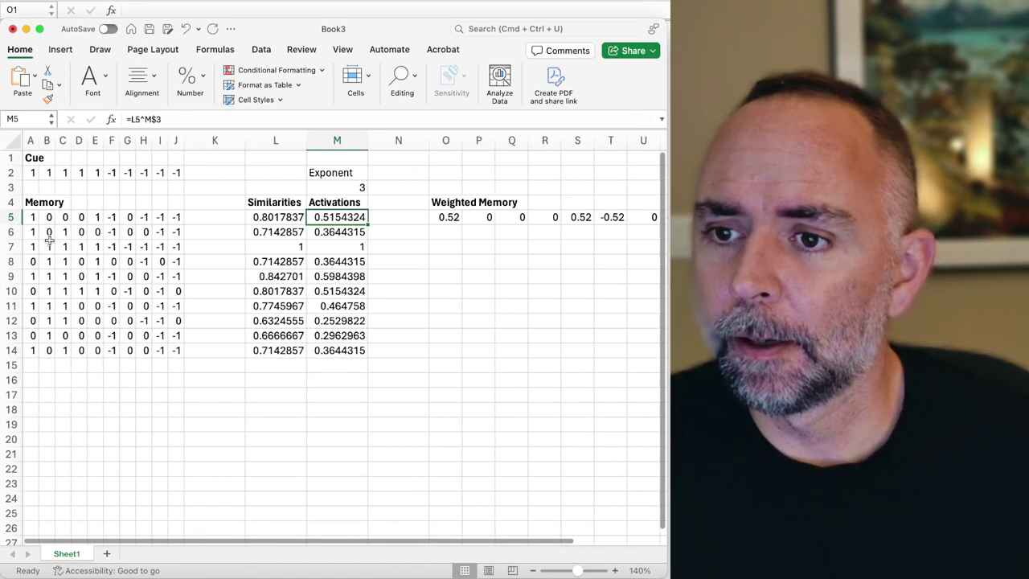
scroll(48, 240, right, 1)
scroll(56, 238, left, 1)
drag(33, 233, 175, 233)
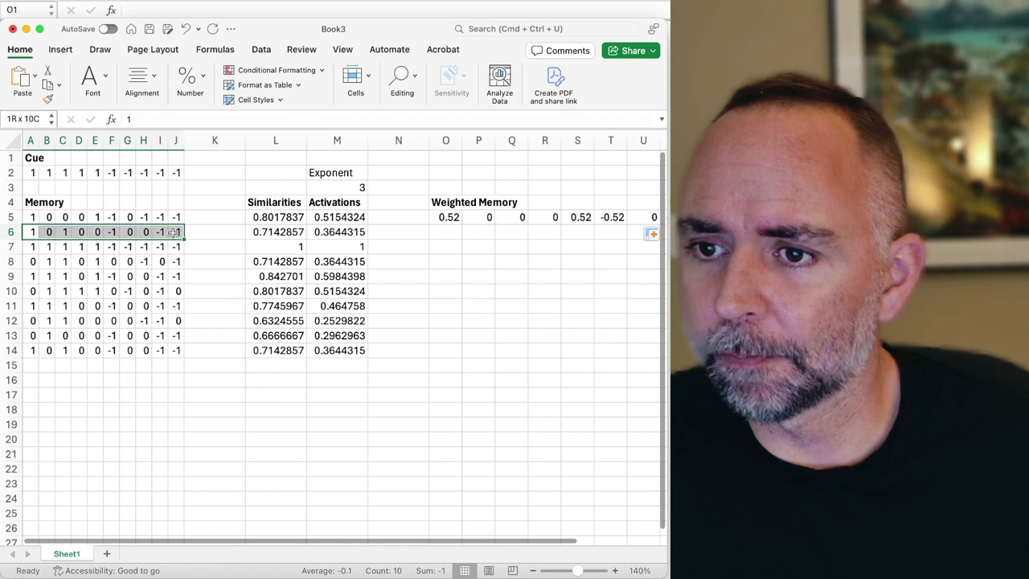
click(345, 233)
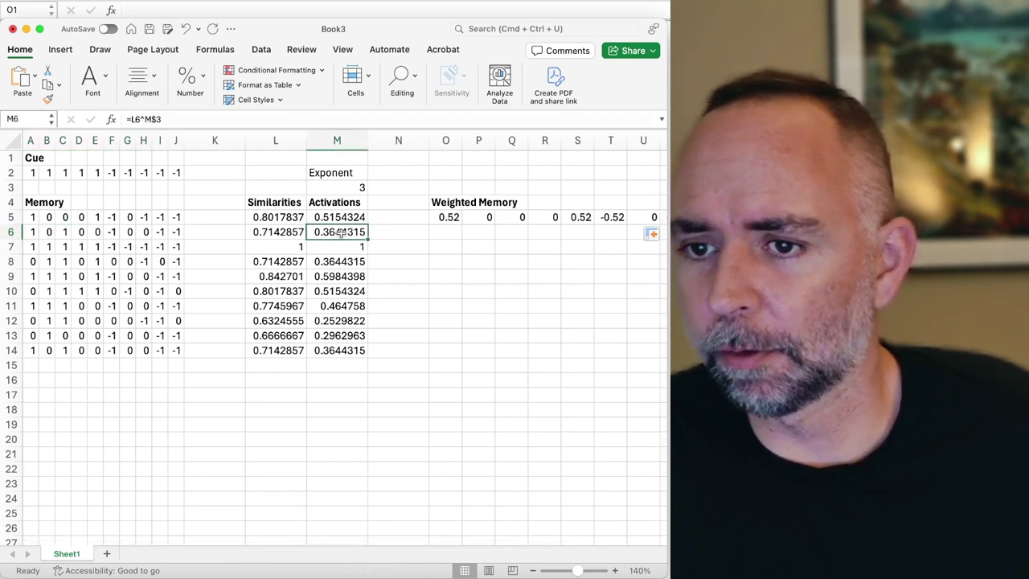
scroll(416, 249, right, 5)
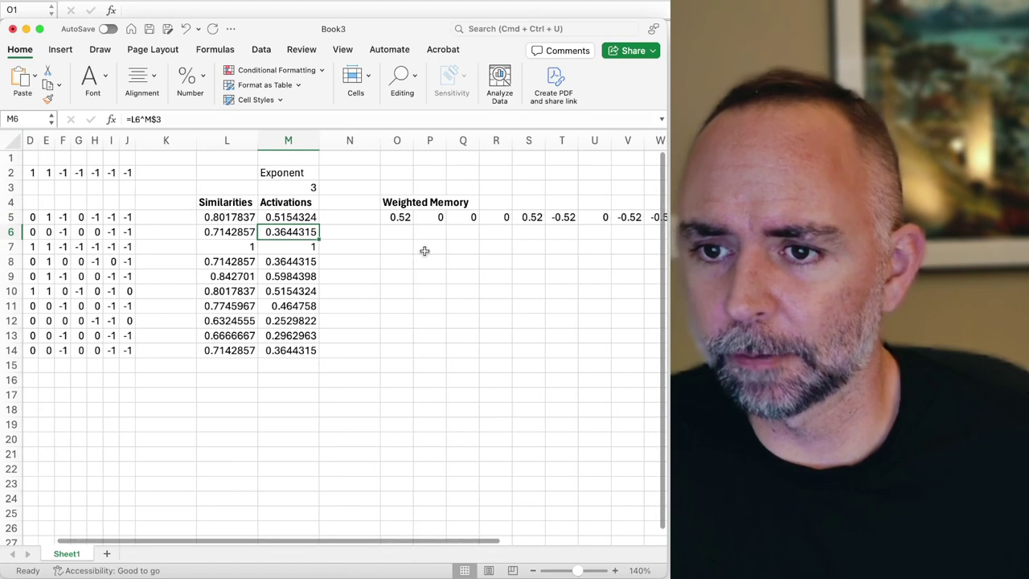
Step: Copy the O5:X5 weighted memory formulas down through row 14 to fill O5:X14
drag(301, 217, 602, 357)
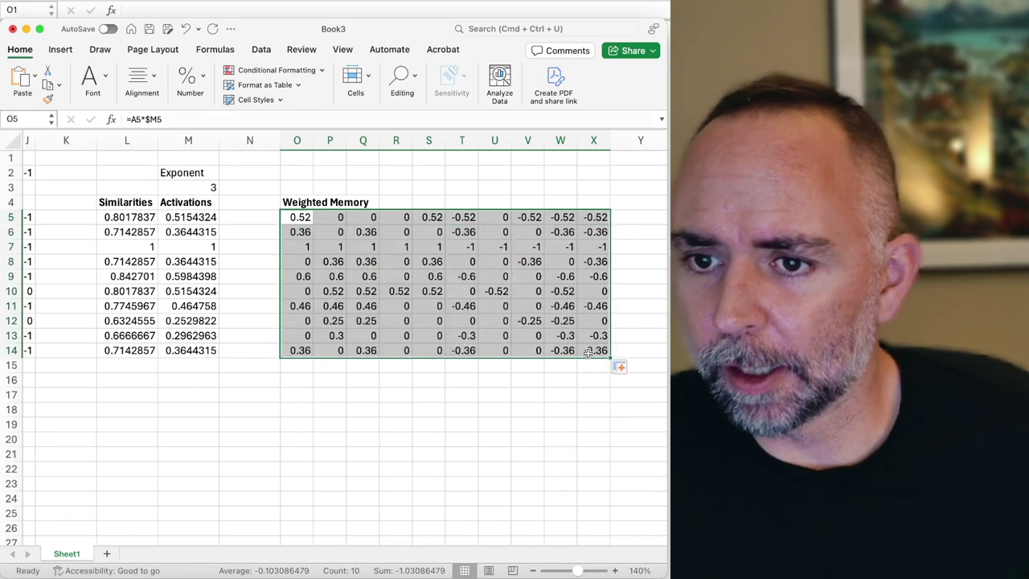
click(519, 403)
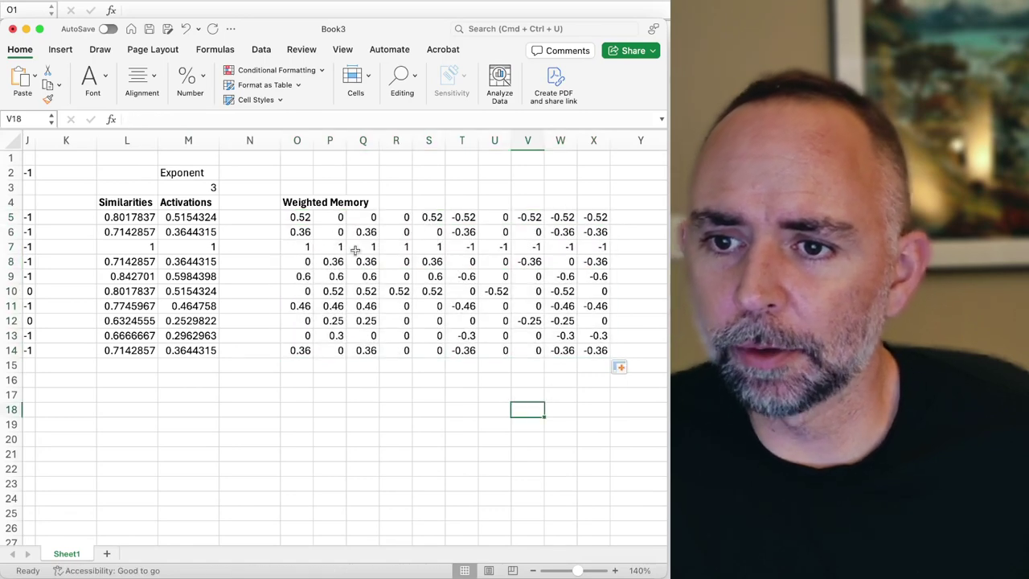
scroll(304, 253, left, 5)
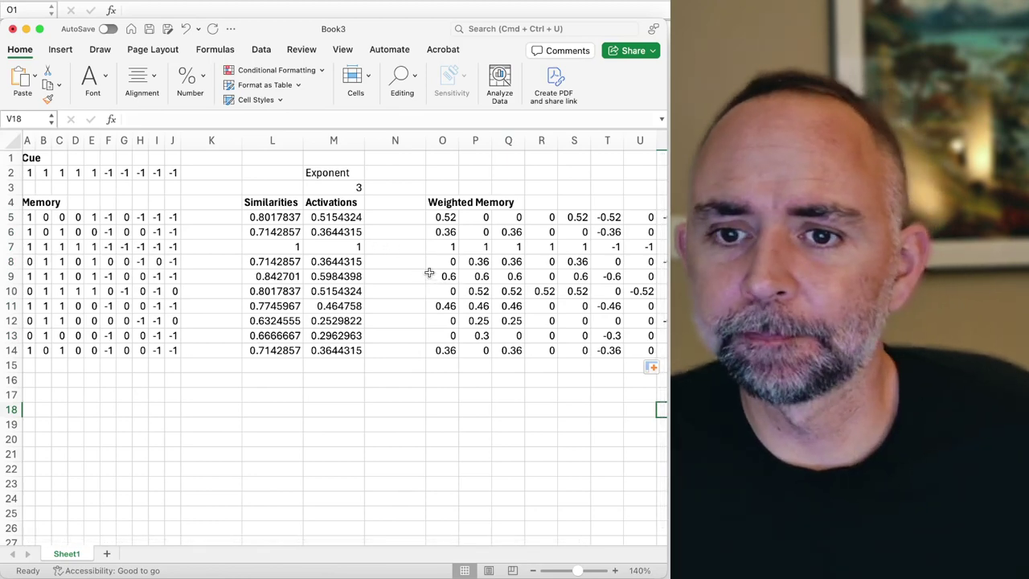
scroll(429, 274, right, 5)
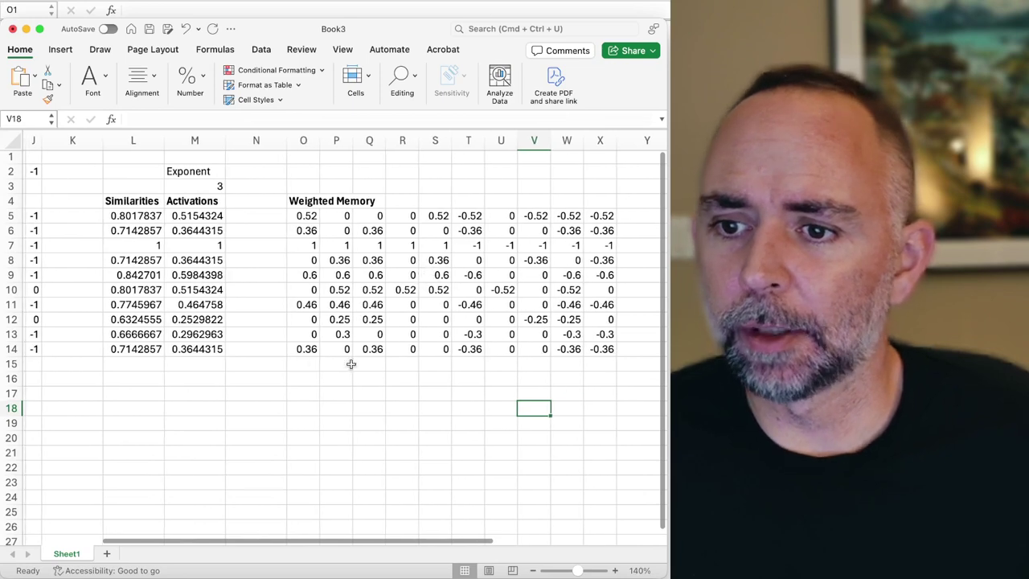
Step: Label L16 'Global Activation' and enter =SUM(M5:M14) in M17, giving 4.7366356
click(149, 383)
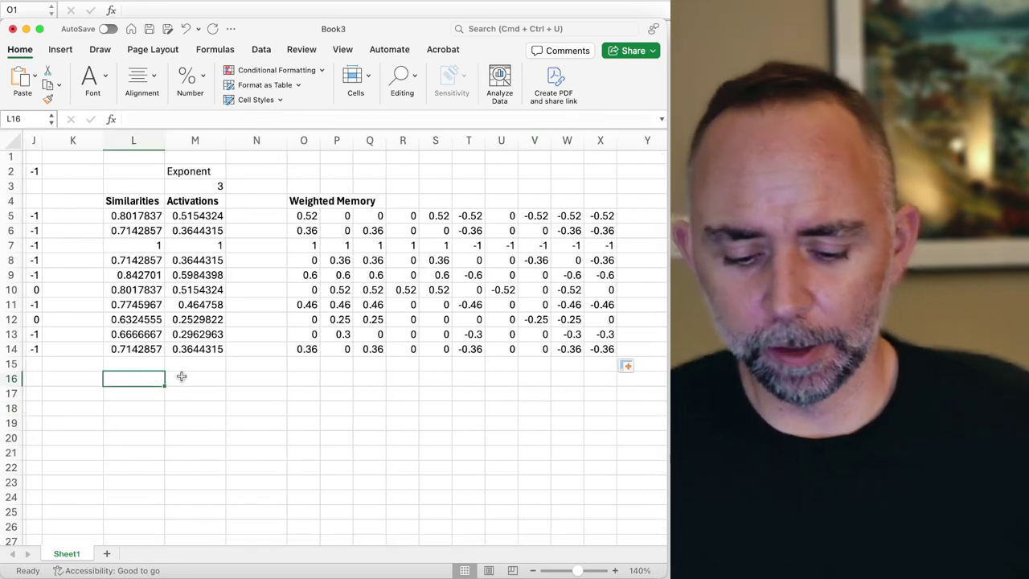
text(Globa)
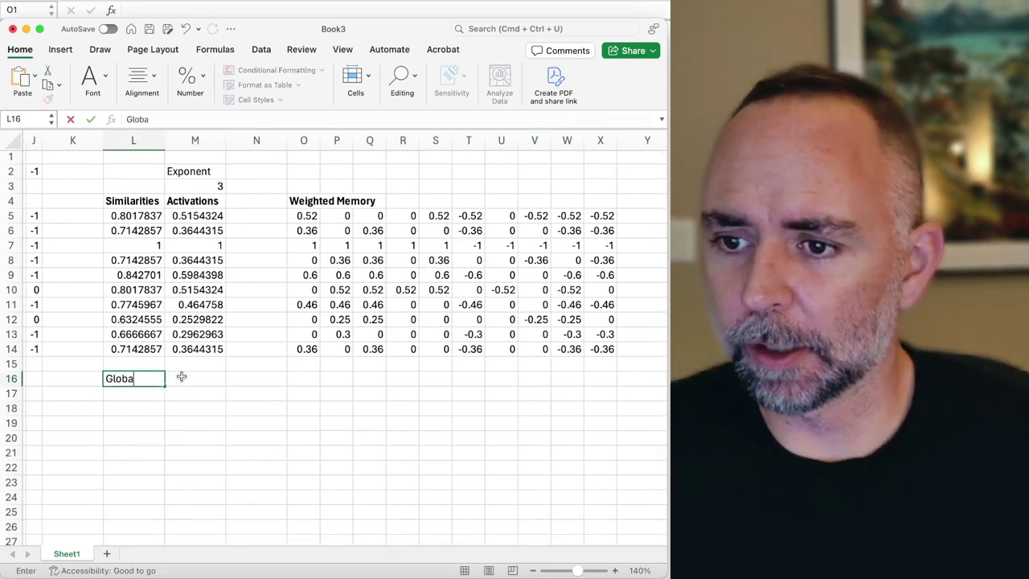
text(l Act)
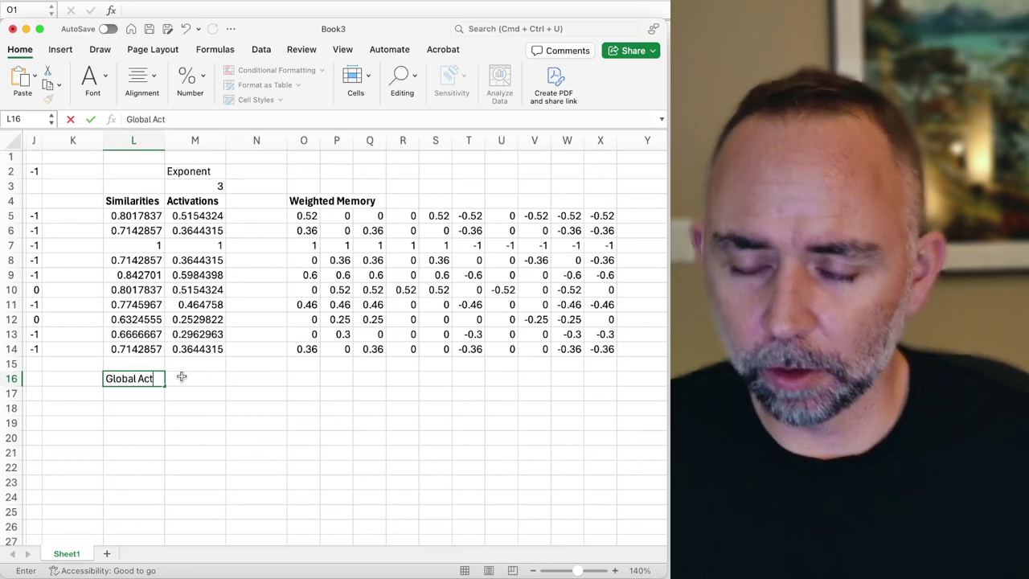
text(ivation)
key(Return)
key(Right)
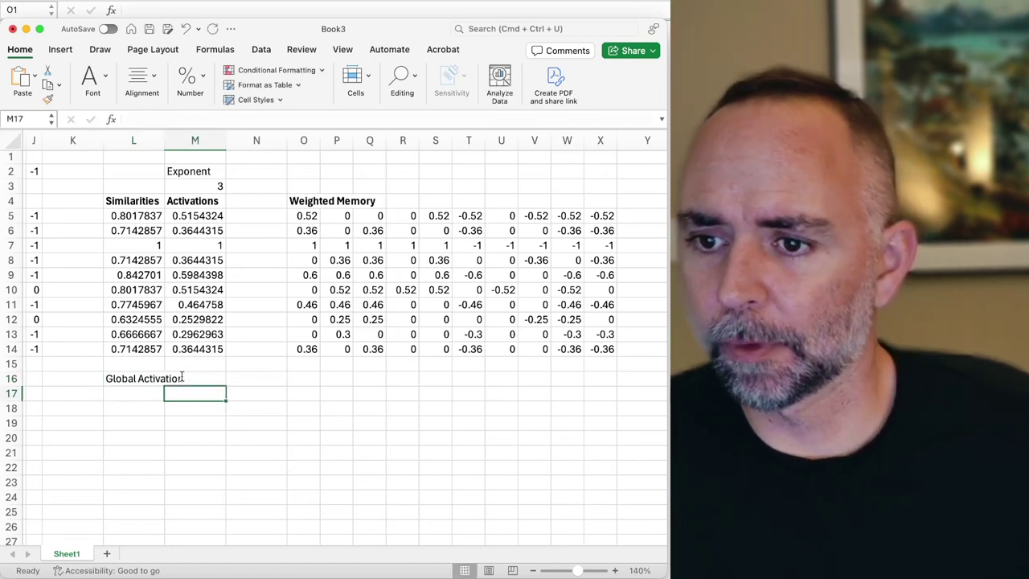
text(=s)
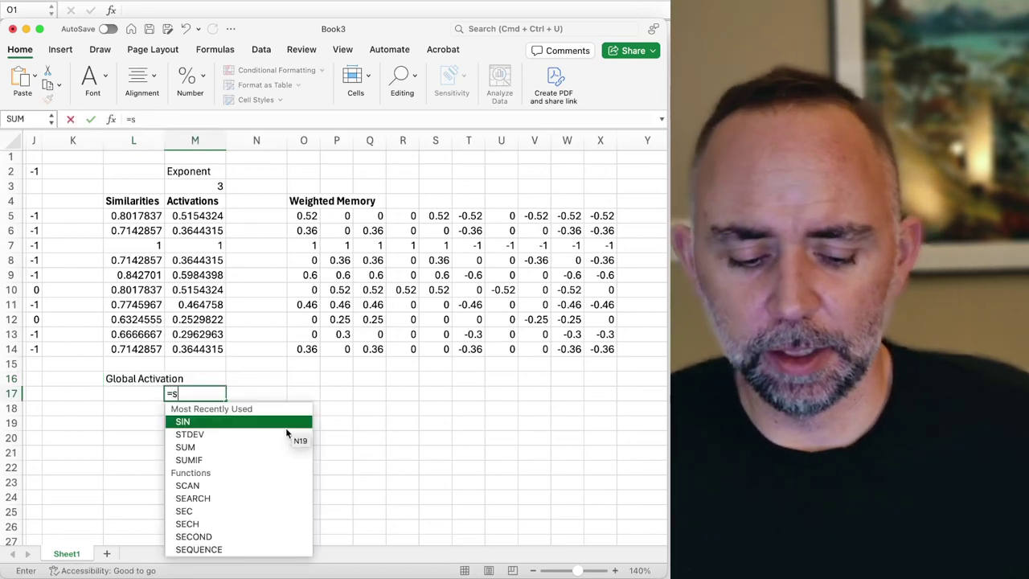
text(um()
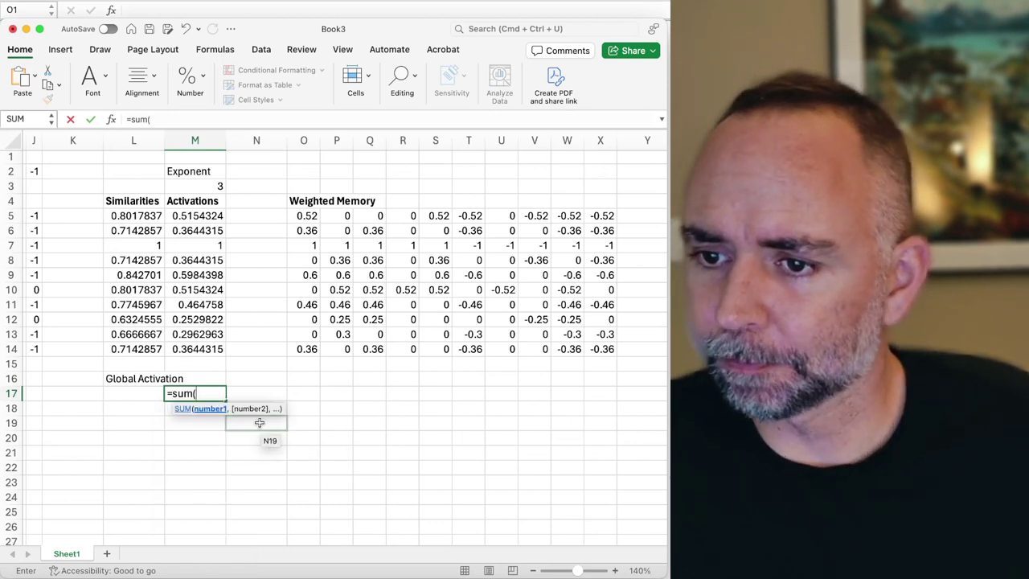
drag(194, 216, 200, 351)
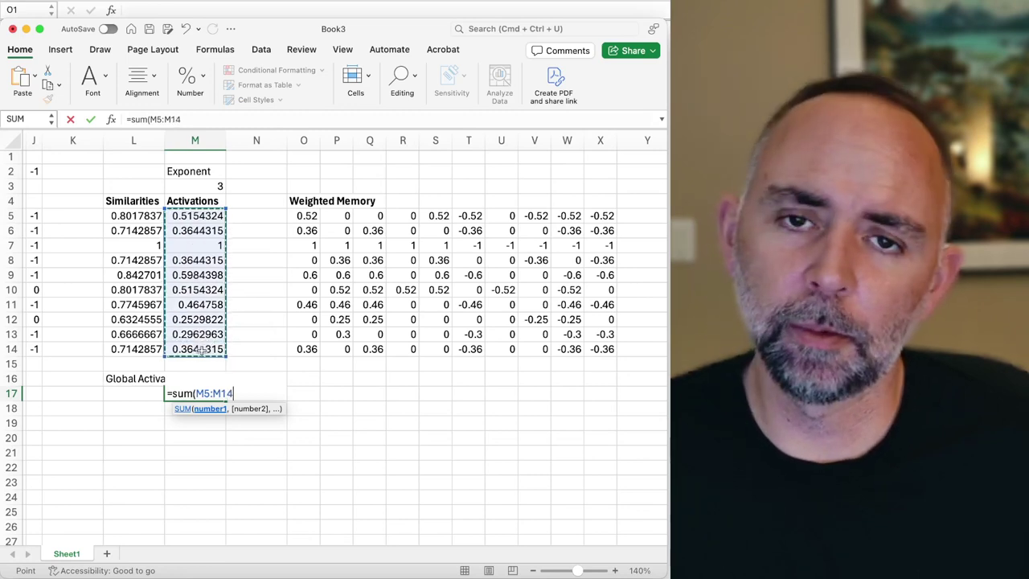
text())
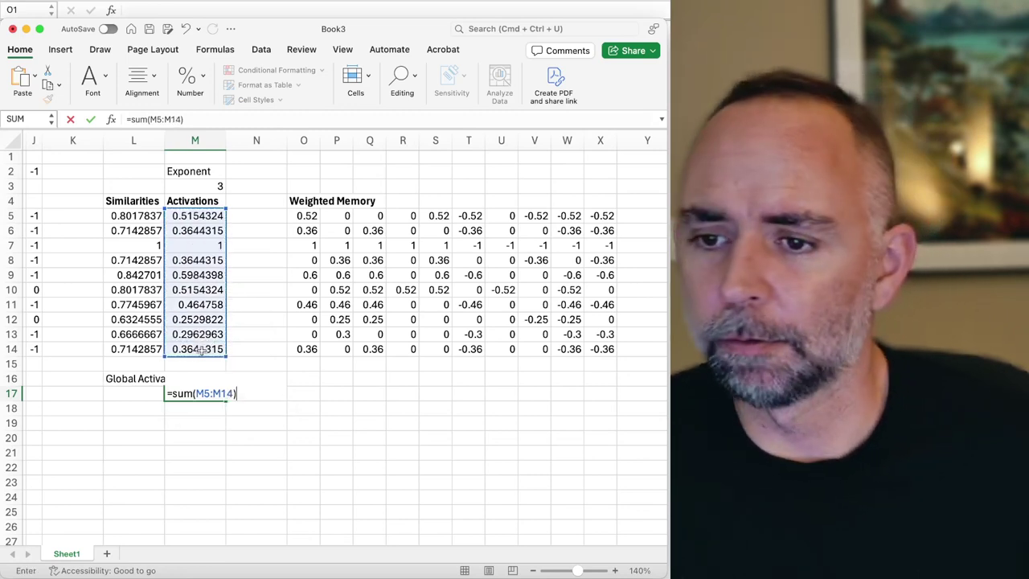
key(Return)
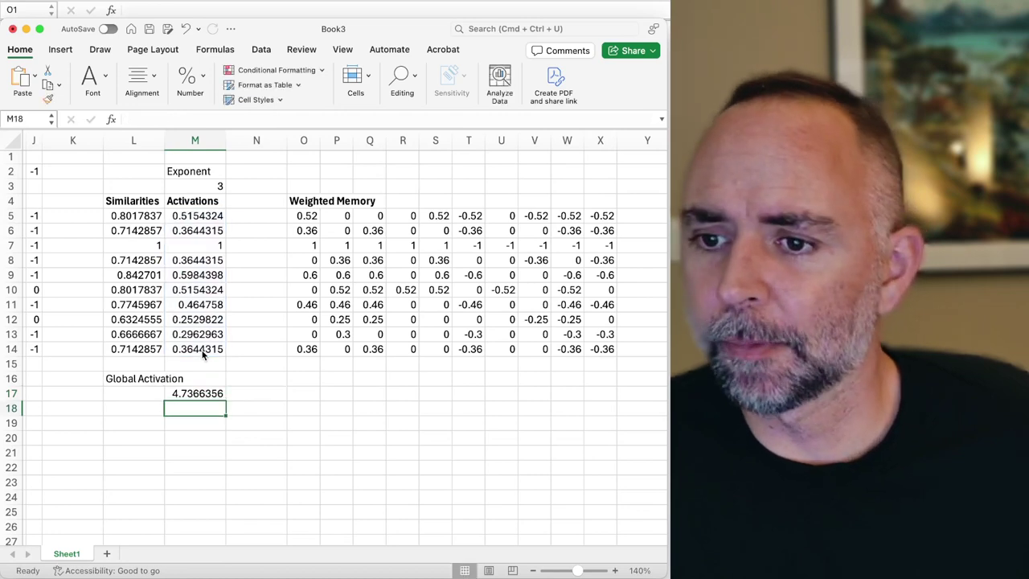
click(196, 396)
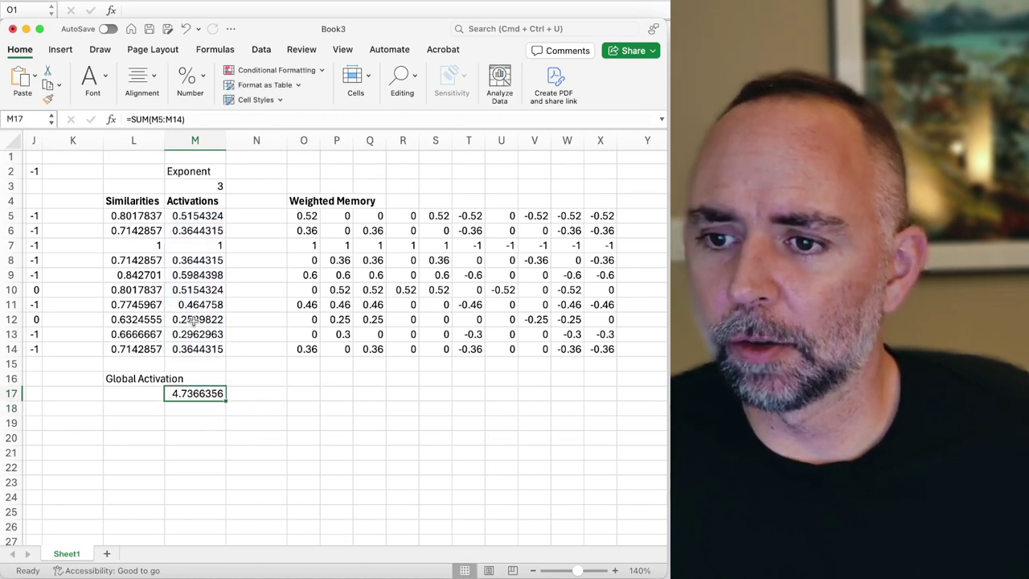
Step: Check the Activations column M5:M14, then label N16 'Echo'
drag(201, 210, 199, 351)
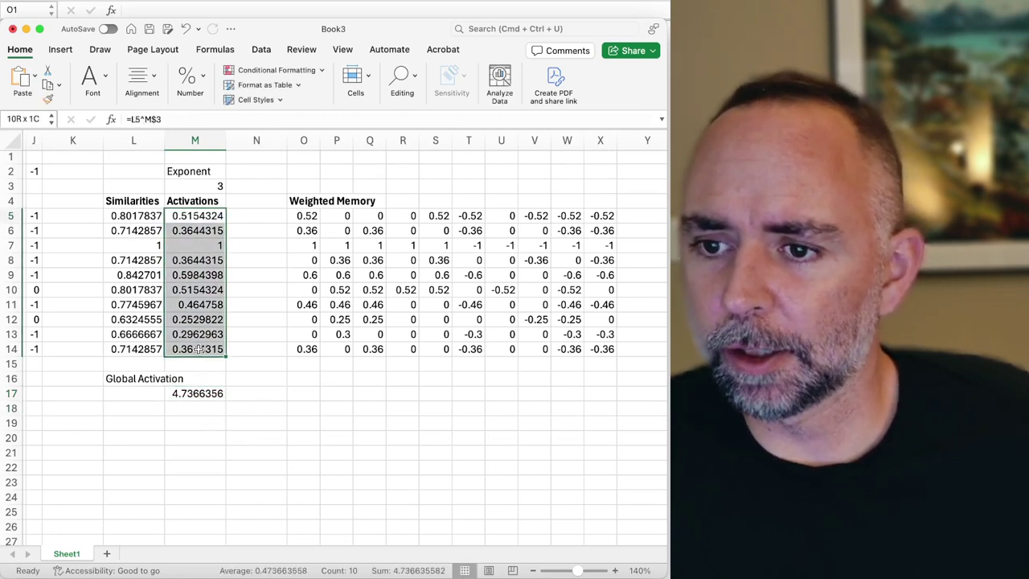
click(304, 434)
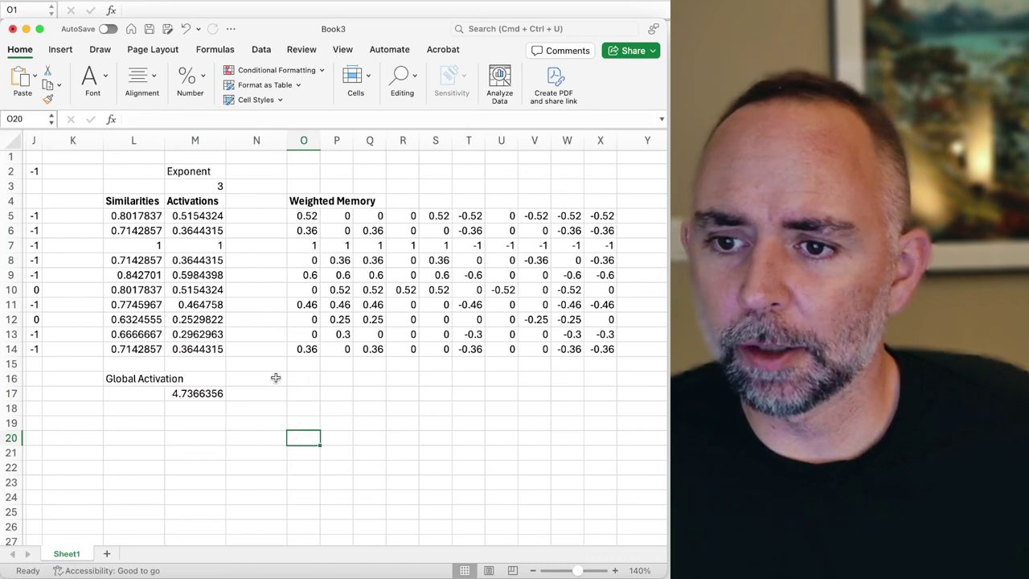
click(285, 380)
text(Echo)
key(Return)
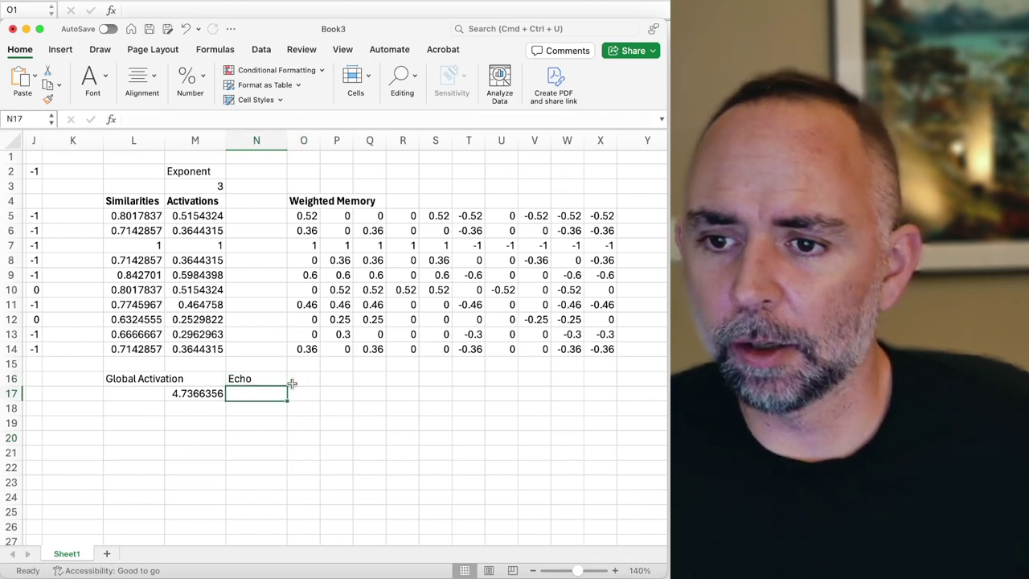
Step: Enter =SUM(O5:O14) in O17 and fill it right across to X17
key(Right)
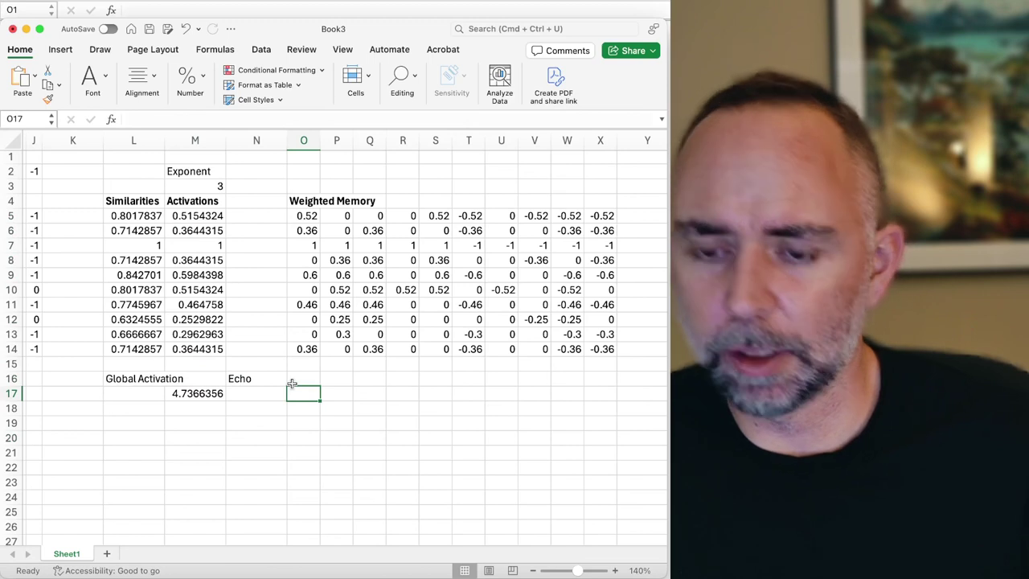
text(=sum()
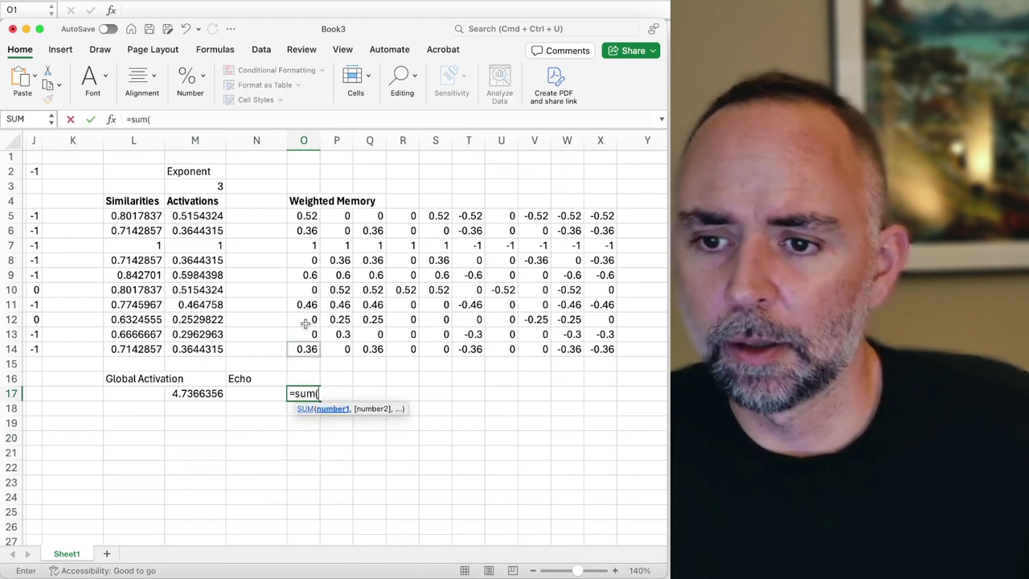
drag(306, 215, 305, 346)
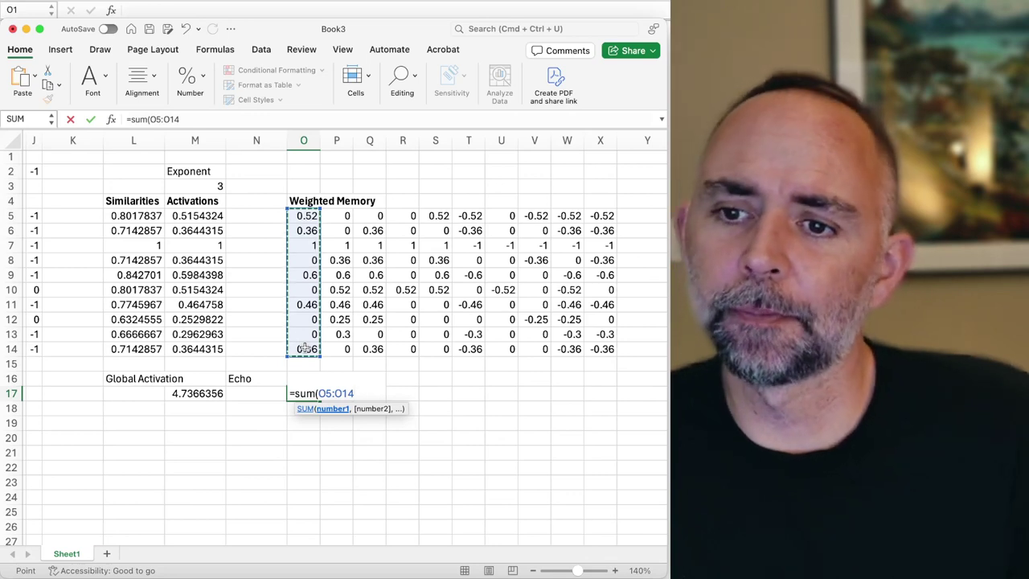
text())
key(Return)
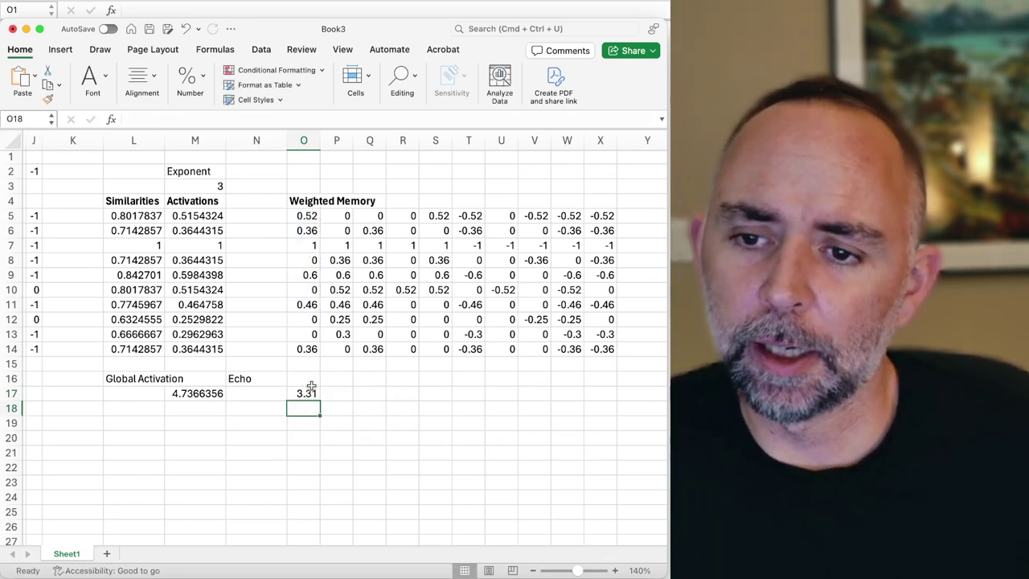
click(309, 397)
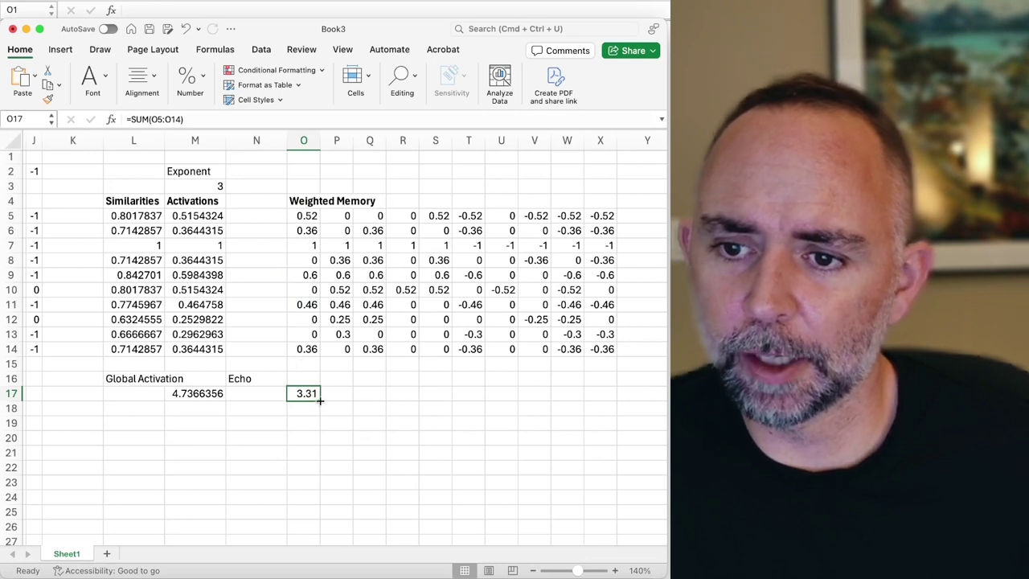
drag(321, 402, 614, 406)
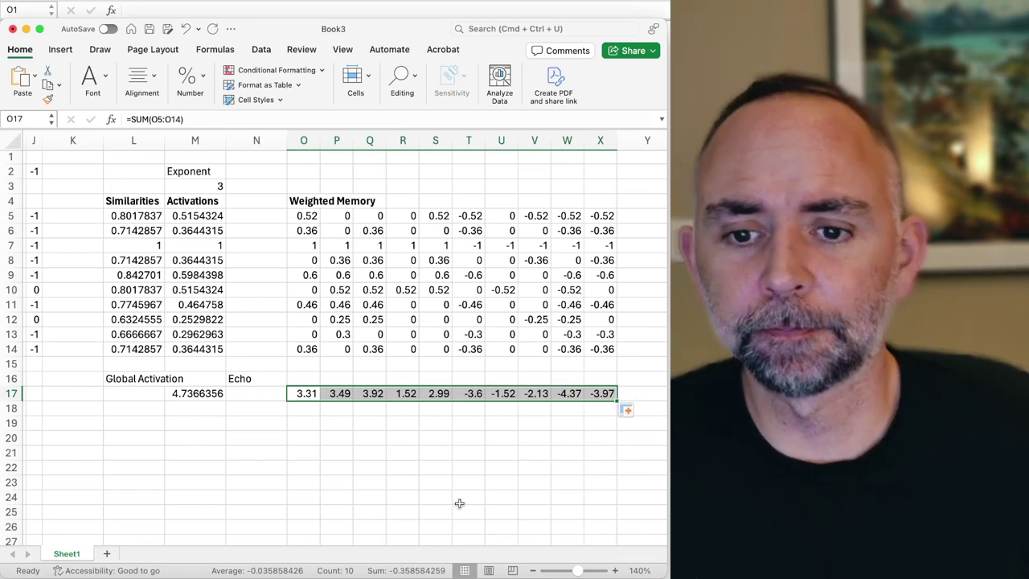
click(533, 570)
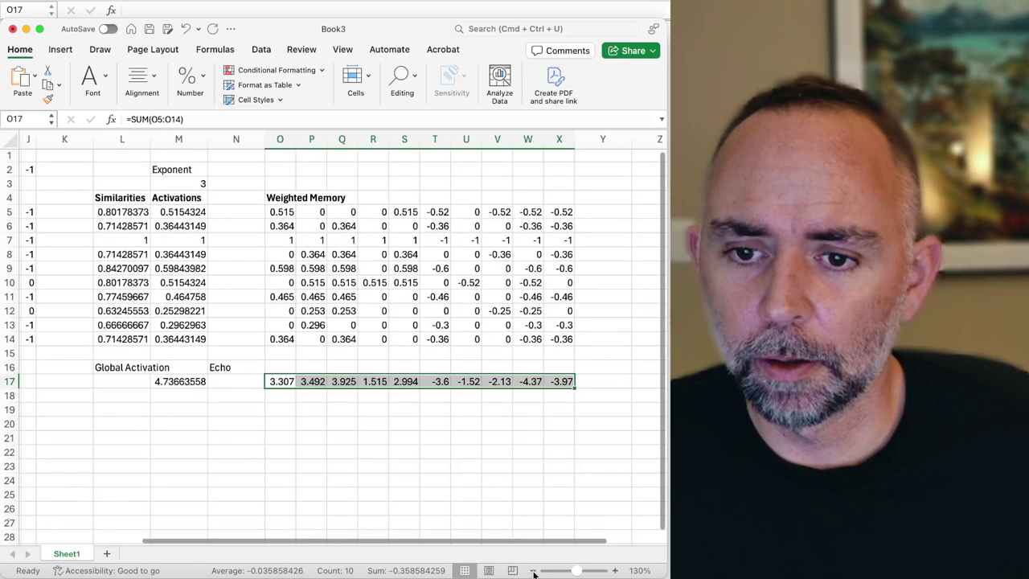
click(533, 570)
scroll(461, 448, left, 5)
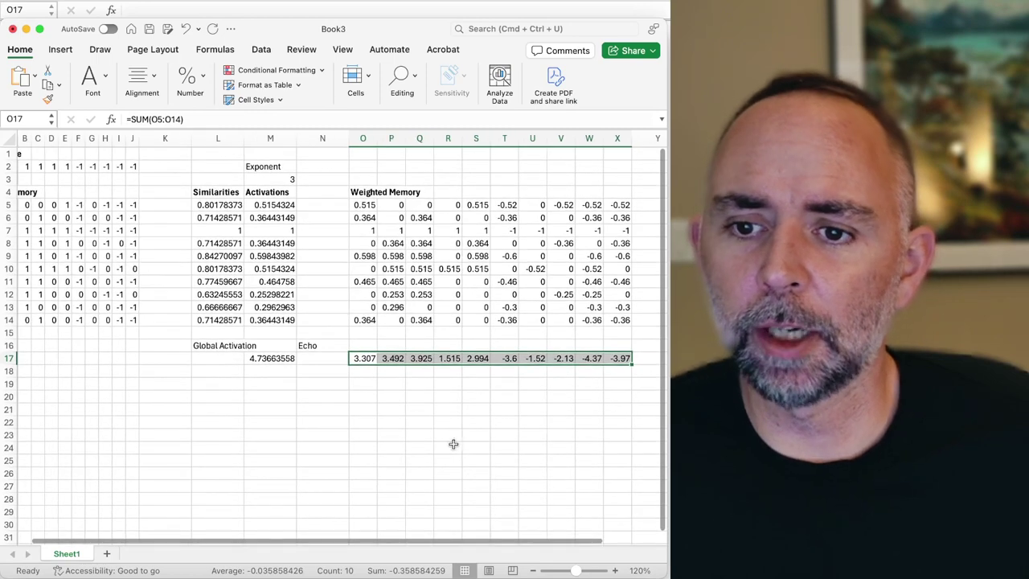
scroll(450, 441, left, 2)
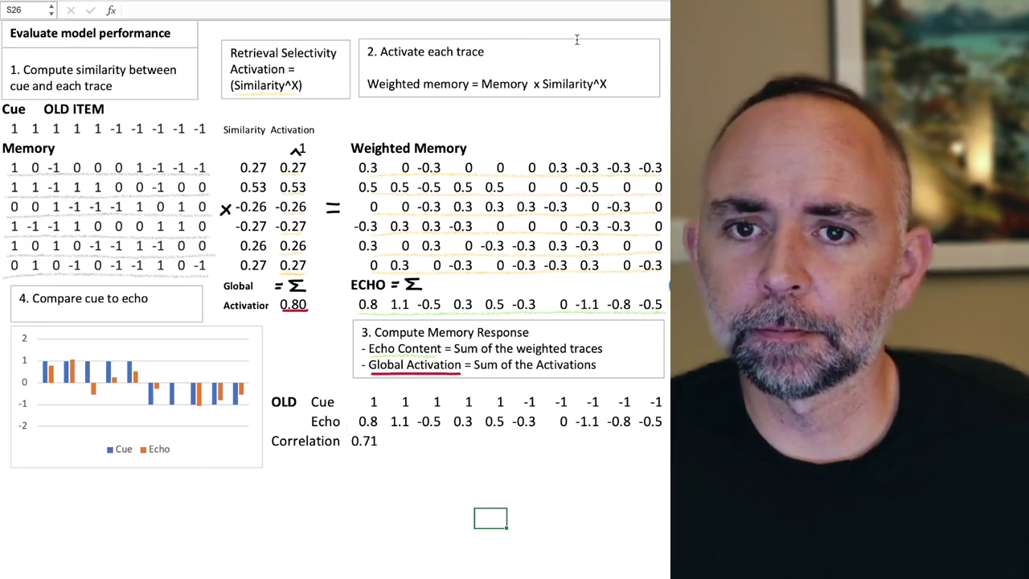
click(317, 0)
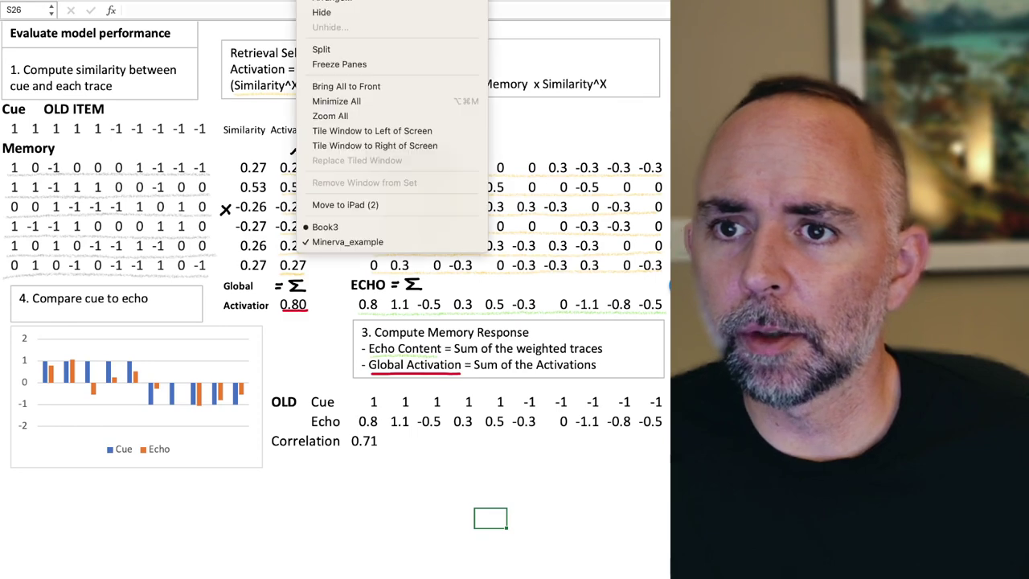
click(337, 227)
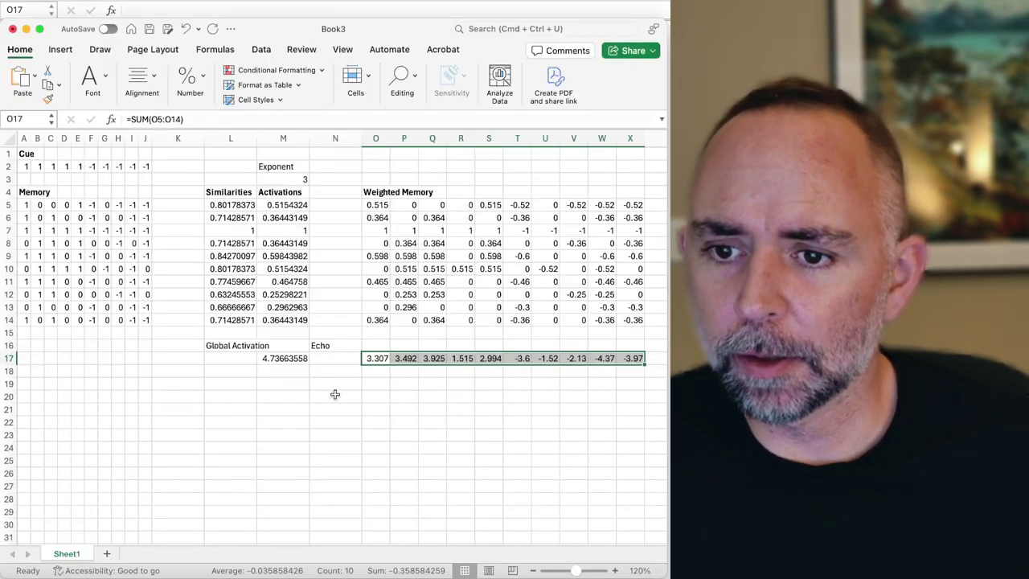
Step: Label N19 'Cue' and link O19 to the first cue value with =A2
click(332, 384)
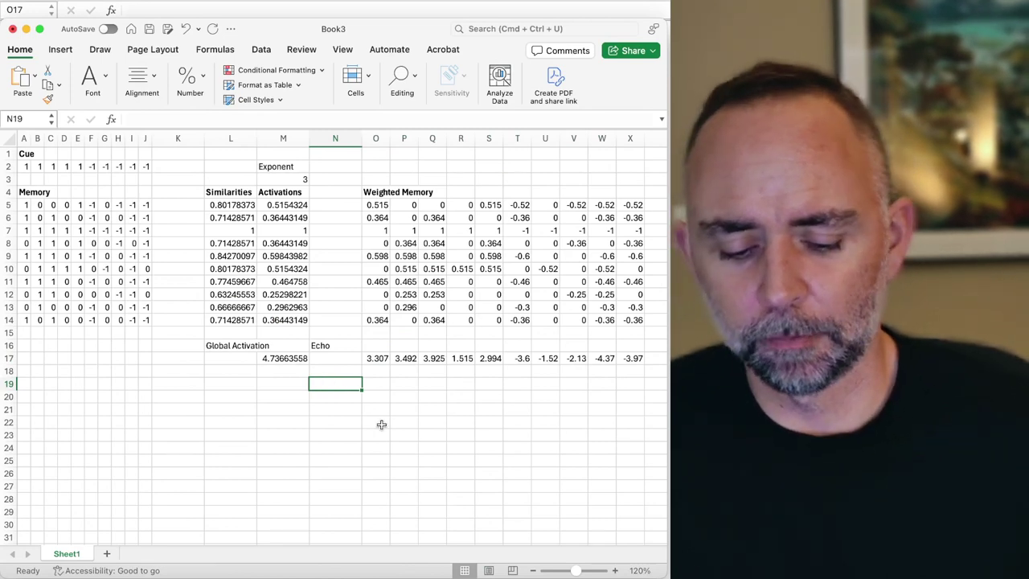
text(Cue)
key(Return)
key(Right)
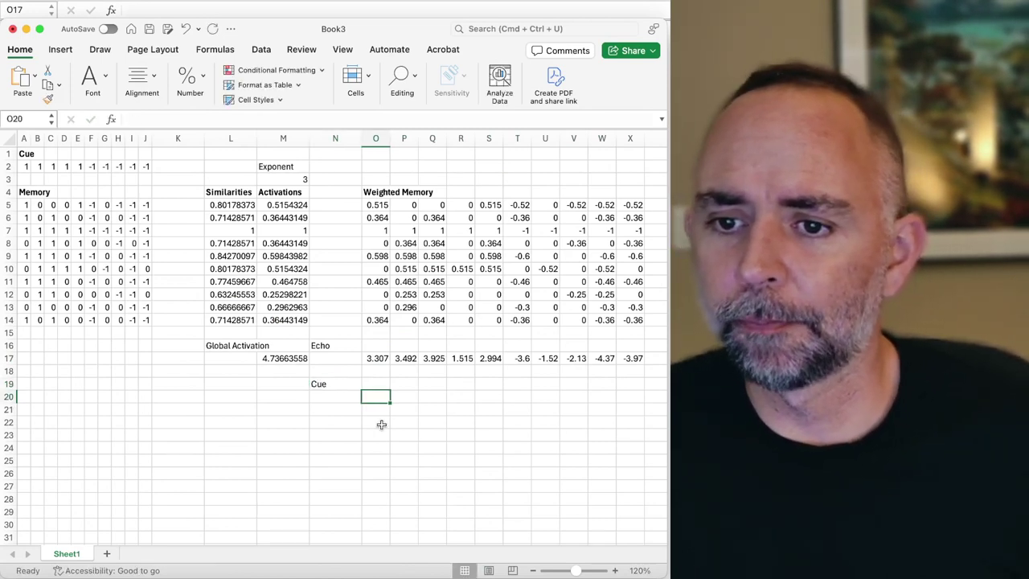
key(Up)
text(=)
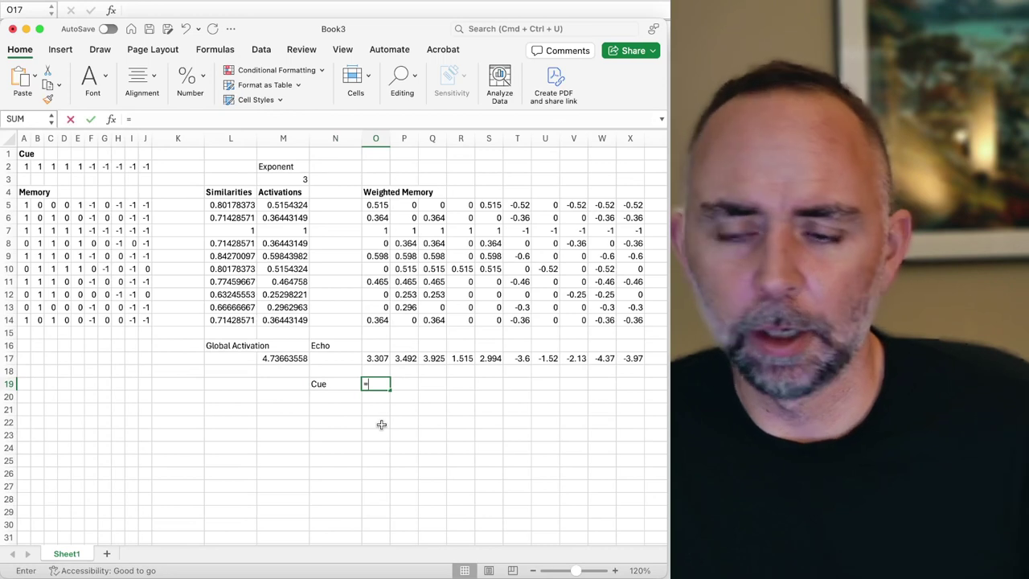
click(26, 166)
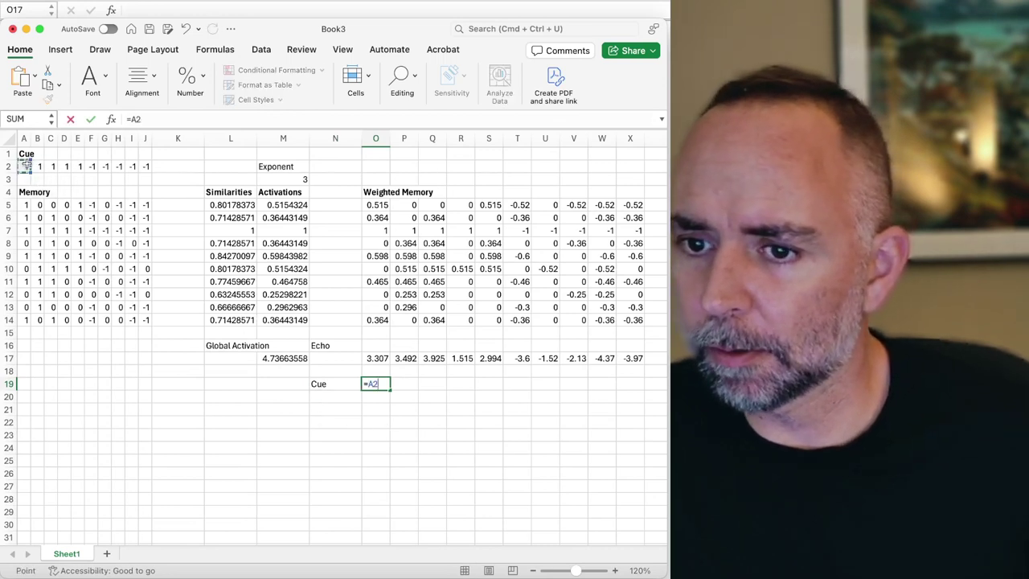
key(Return)
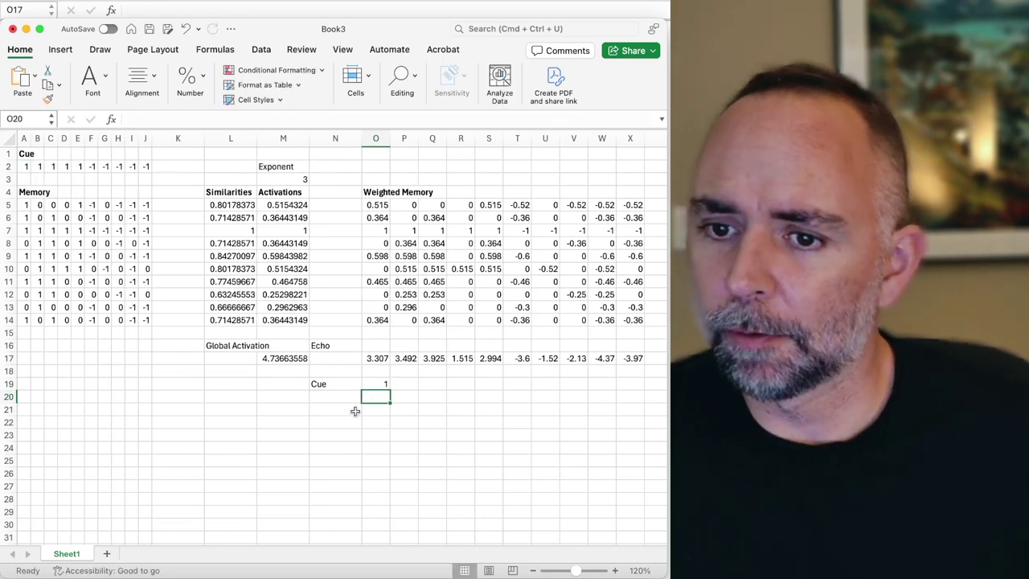
Step: Fill the =A2 link across O19:X19 and check the copied formulas
click(388, 385)
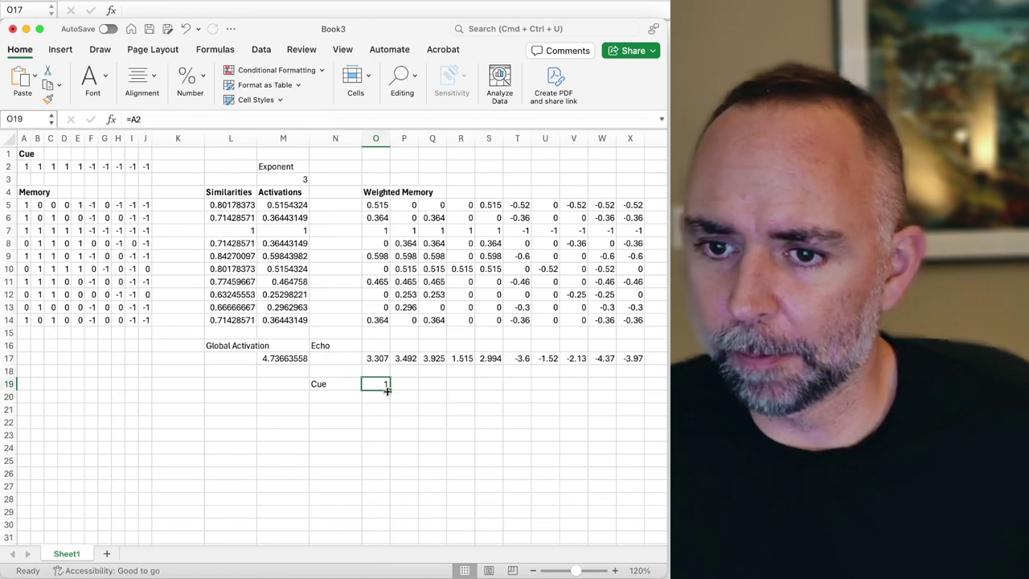
drag(389, 387, 643, 385)
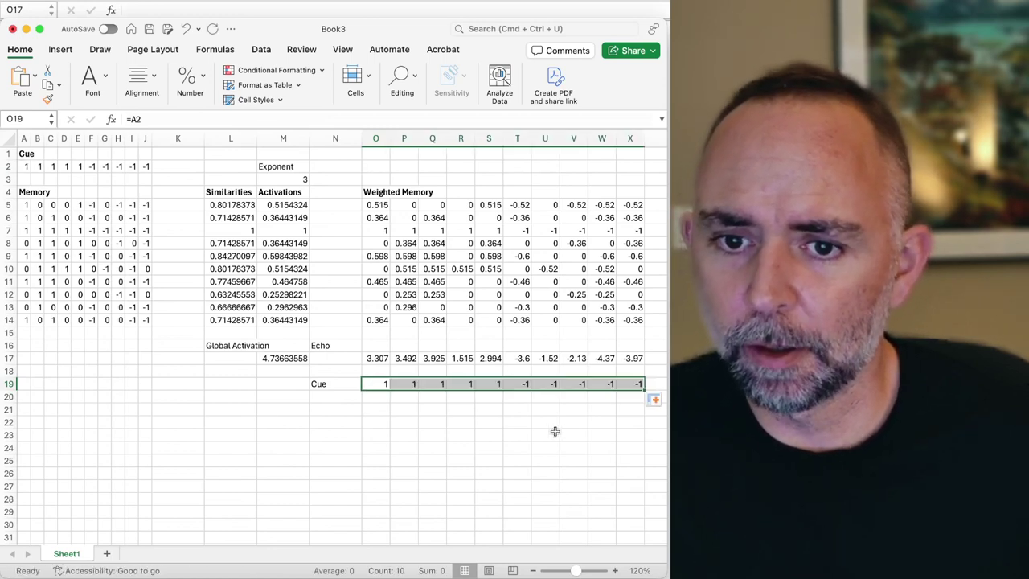
click(555, 432)
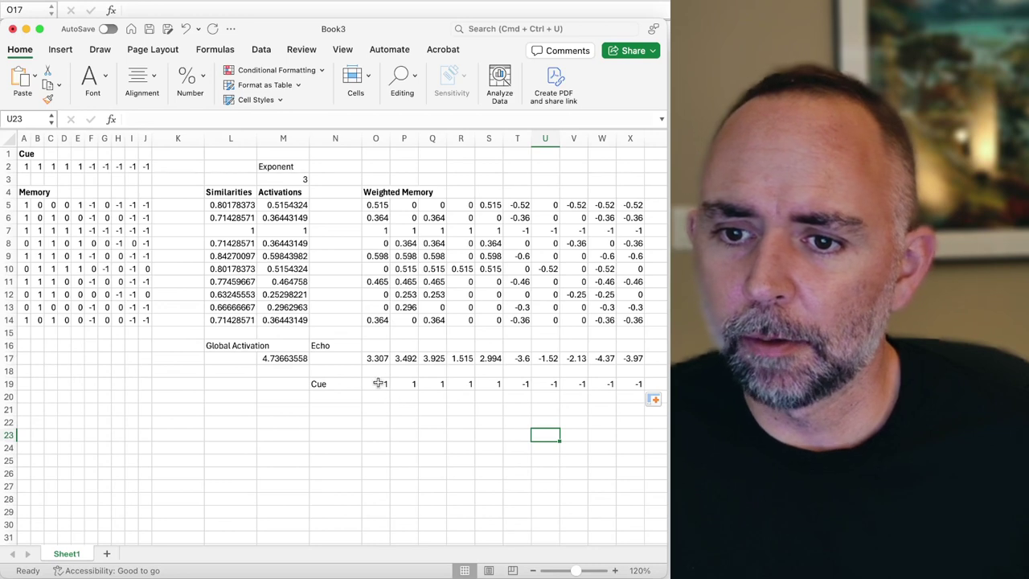
click(378, 384)
click(405, 384)
click(436, 385)
click(374, 384)
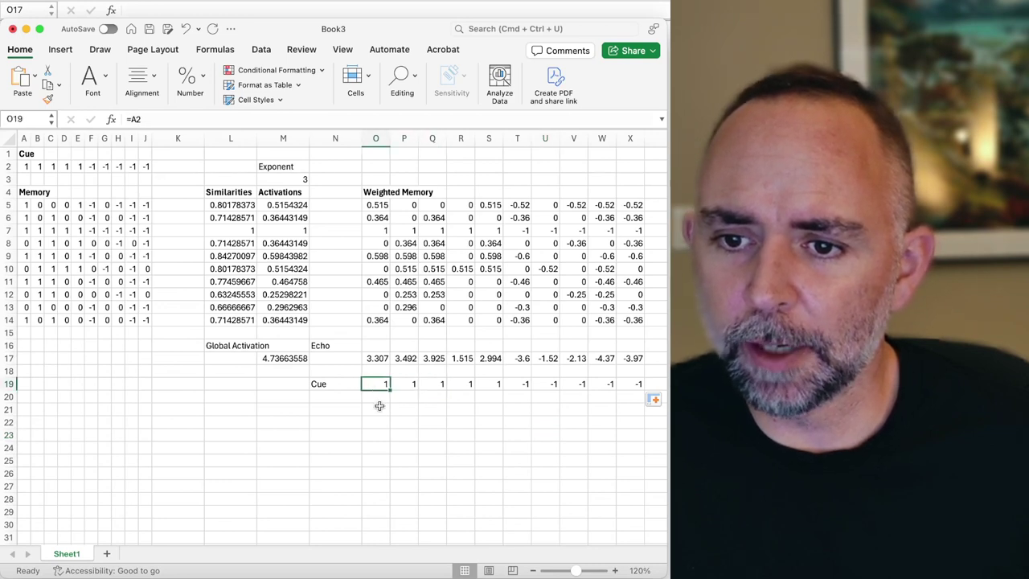
Step: Test the link by changing A2 to 2, confirming O19 updates, then restoring 1
click(23, 166)
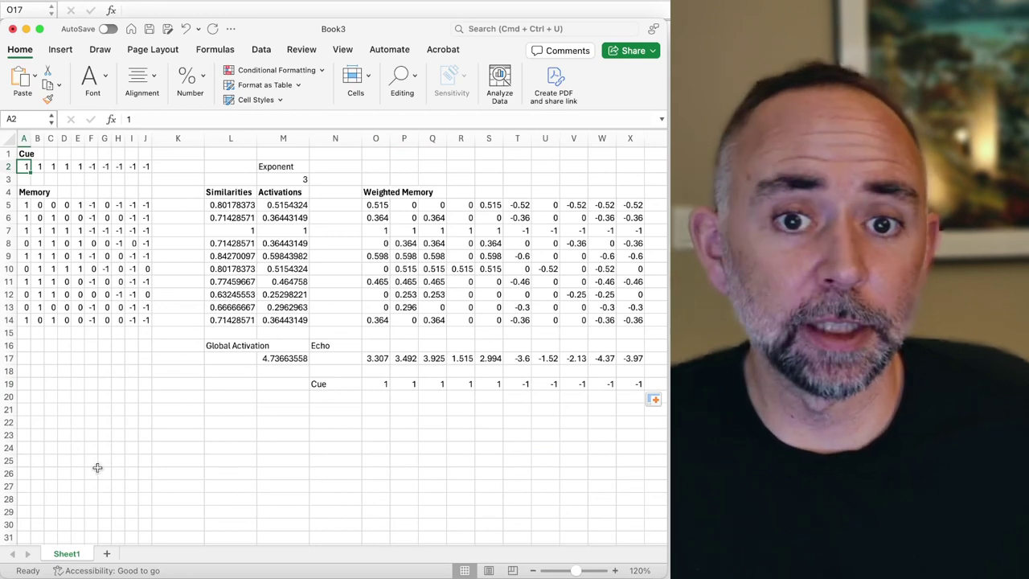
text(2)
key(Return)
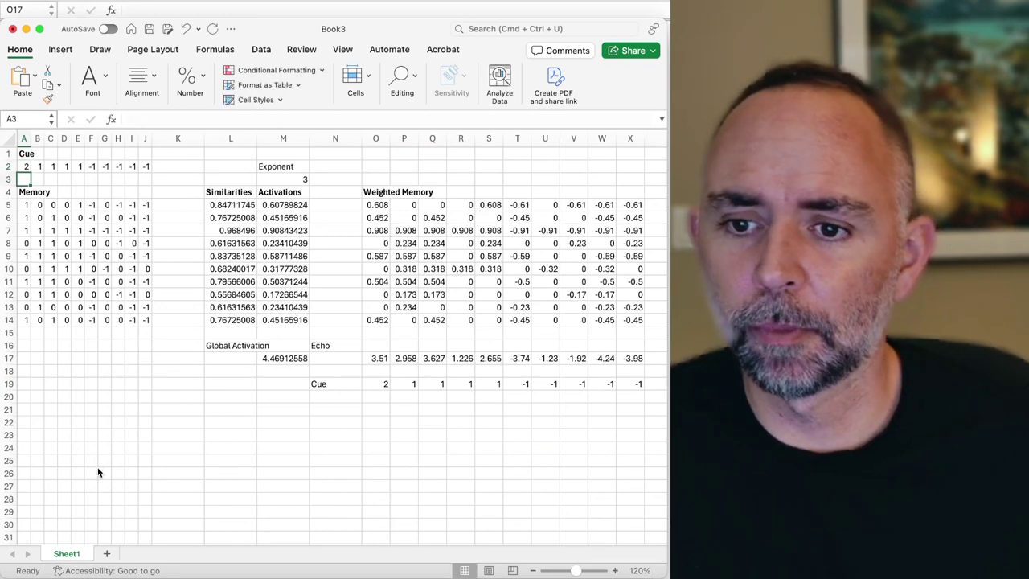
click(384, 385)
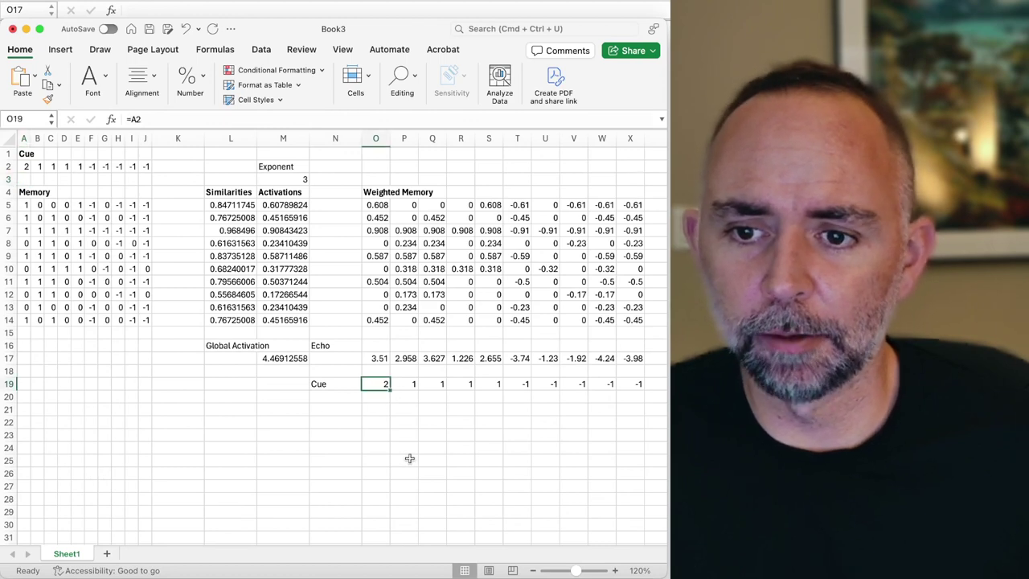
click(25, 166)
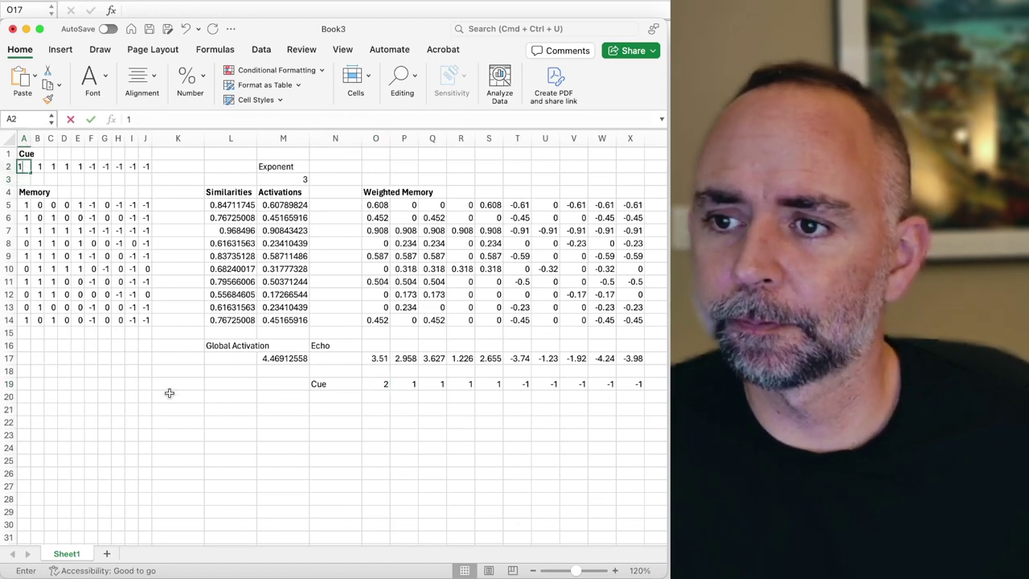
text(1)
key(Return)
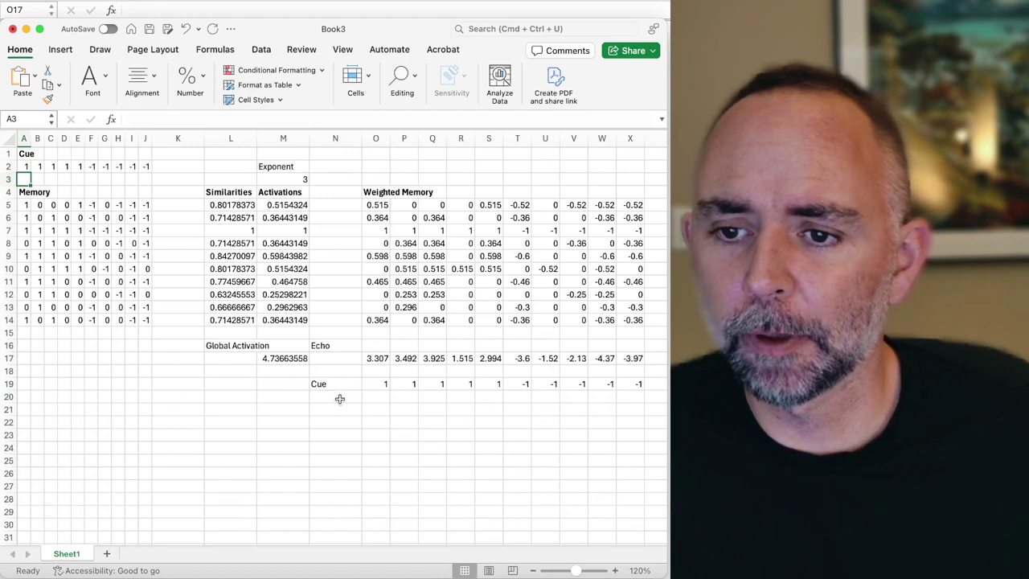
click(339, 399)
Step: Label N20 'Echo', enter =O17 in O20, and fill it across to X20
text(Echo)
key(Return)
key(Up)
key(Right)
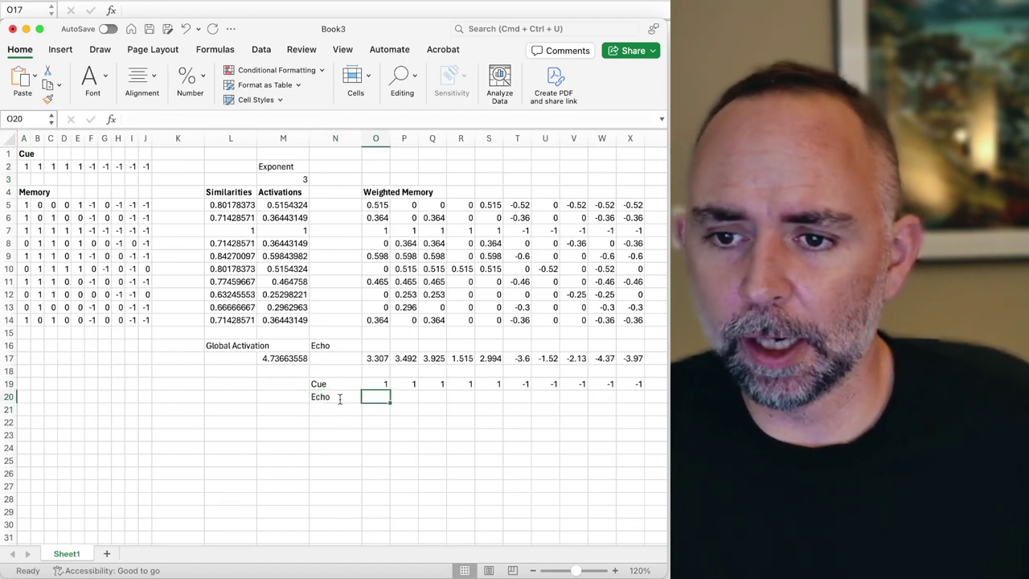
text(=)
click(371, 358)
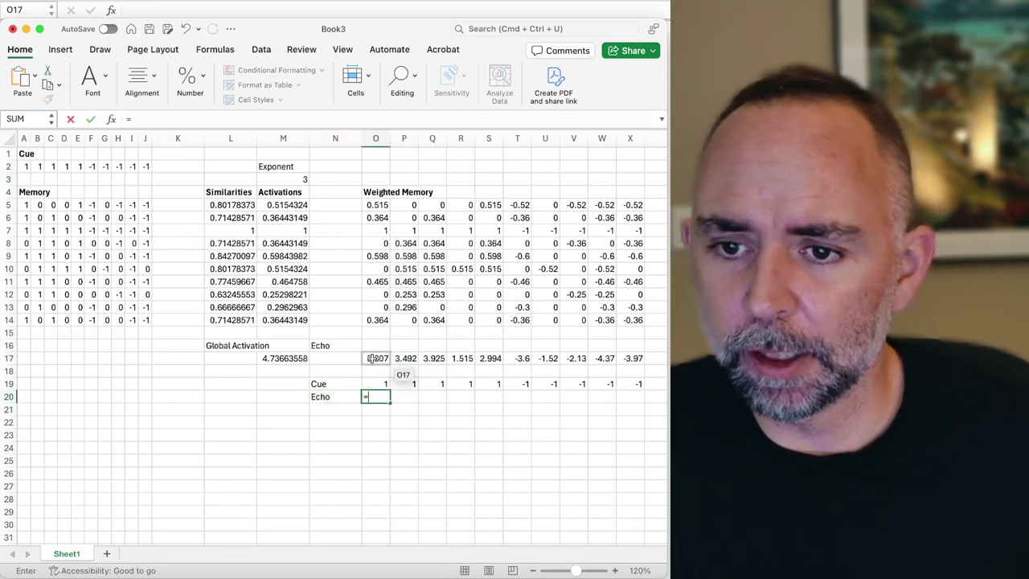
key(Return)
click(384, 398)
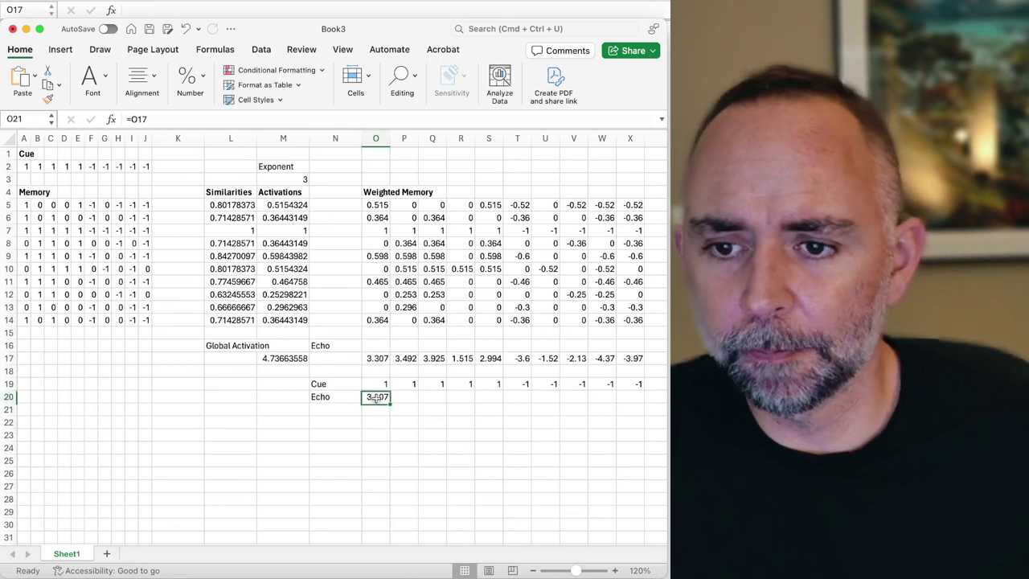
drag(388, 402, 626, 407)
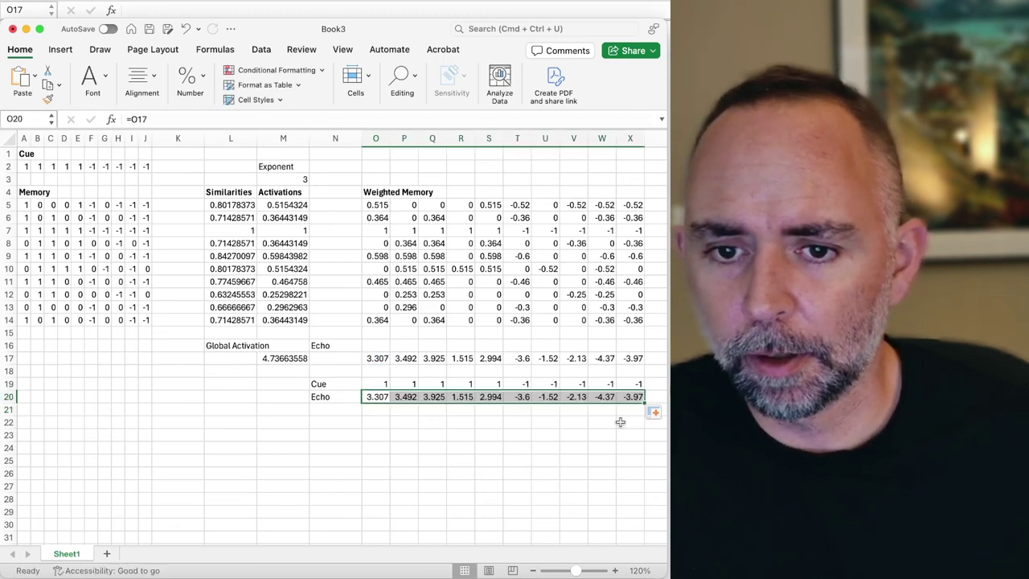
click(598, 439)
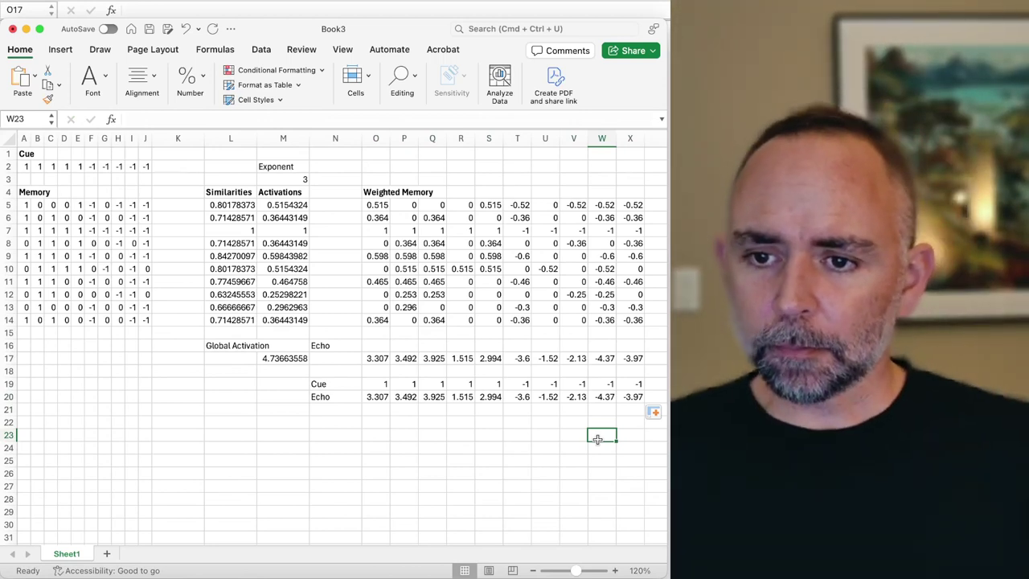
Step: Label N22 'correlation' and enter =CORREL(O19:X19,O20:X20) in O22, giving 0.954
click(333, 421)
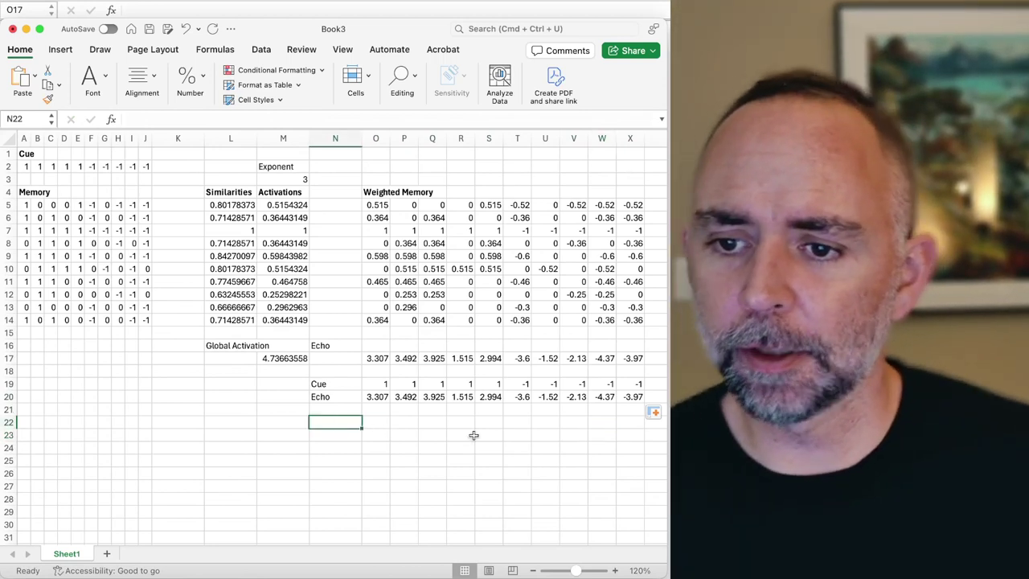
text(correlation)
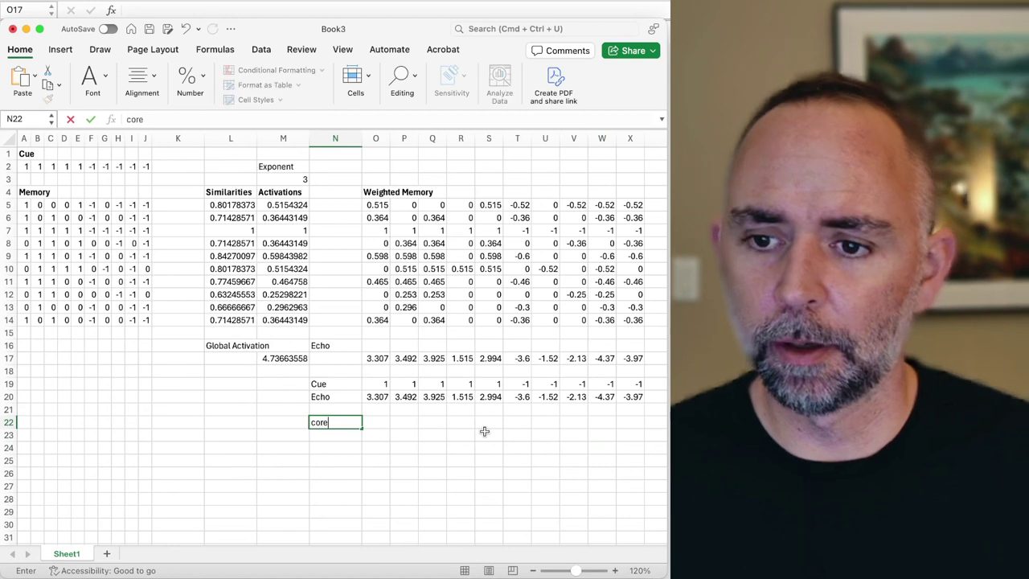
key(Return)
key(Up)
key(Right)
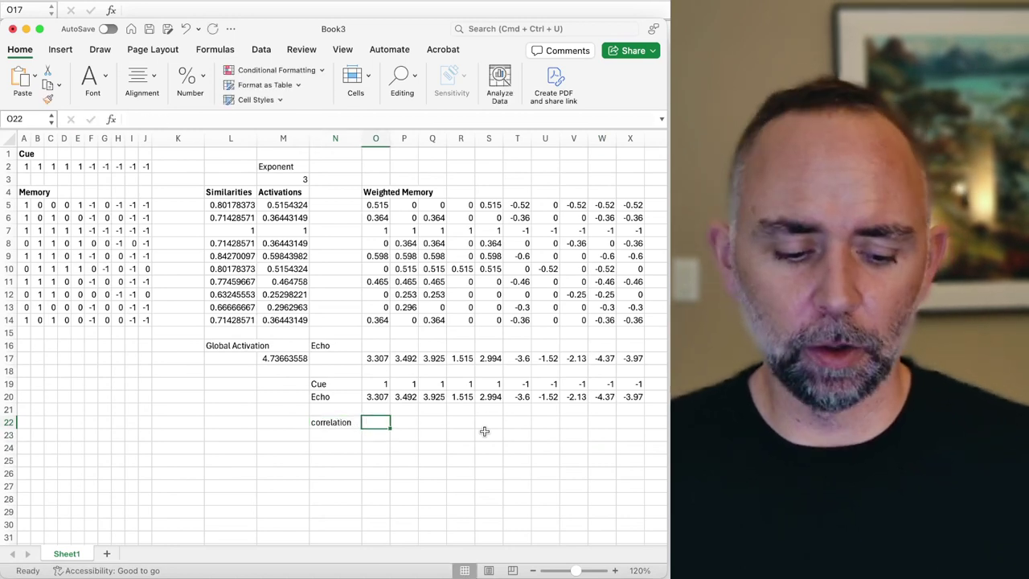
text(=correl()
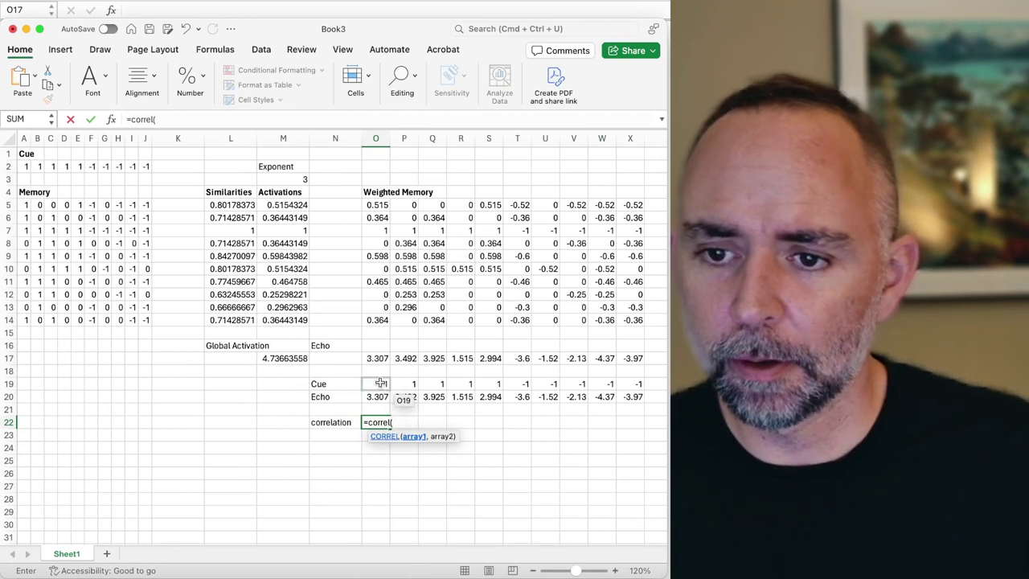
drag(385, 385, 628, 387)
text(,)
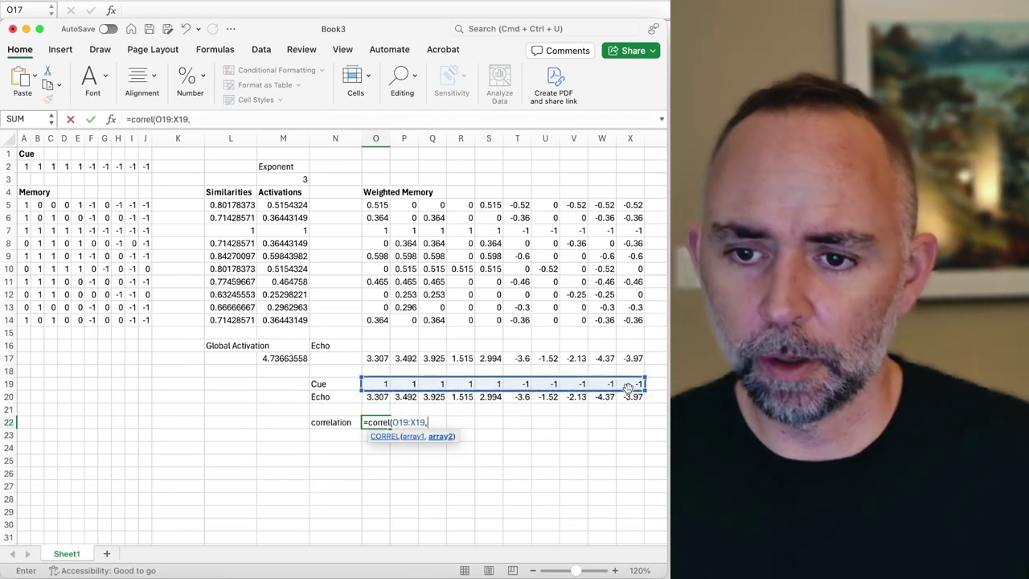
drag(384, 397, 625, 397)
text())
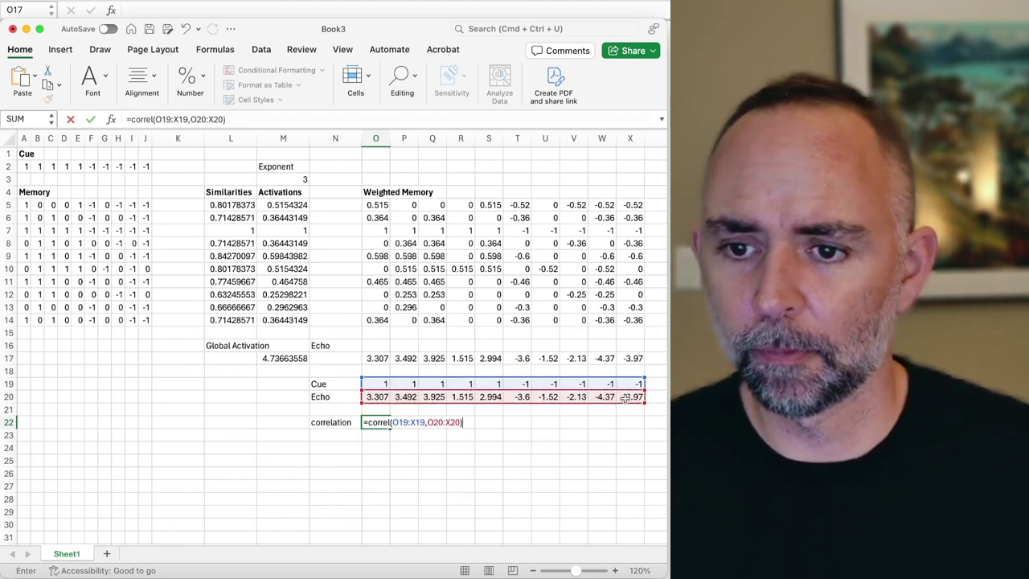
key(Return)
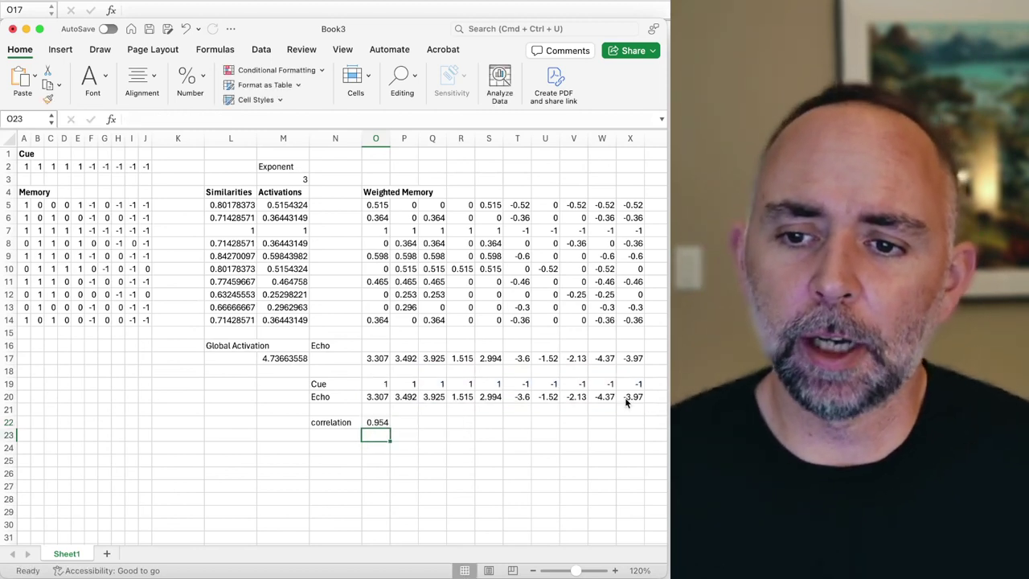
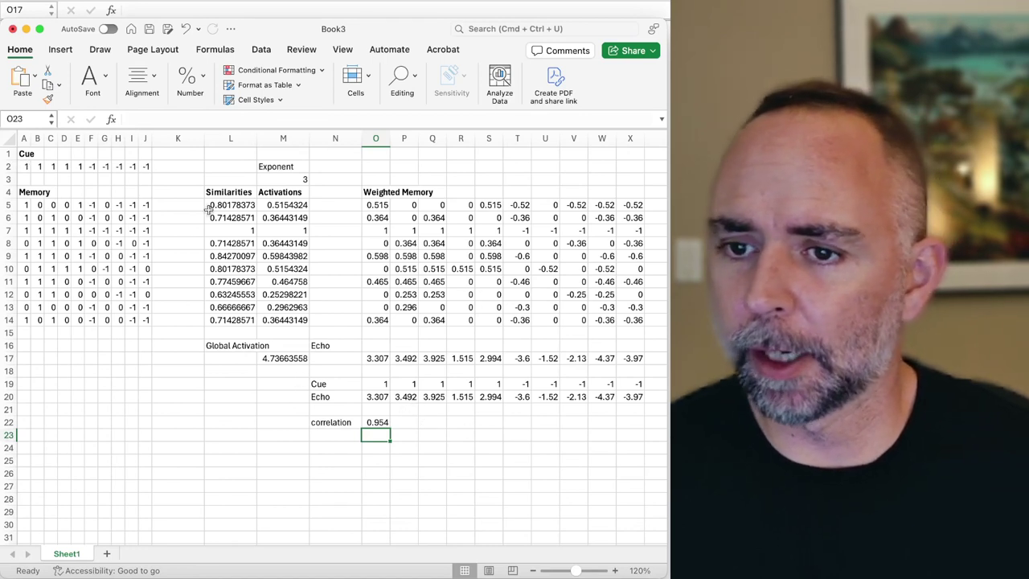
Step: Check the echo row and the O22 correlation formula, then return to the Book3 workbook
drag(372, 396, 632, 402)
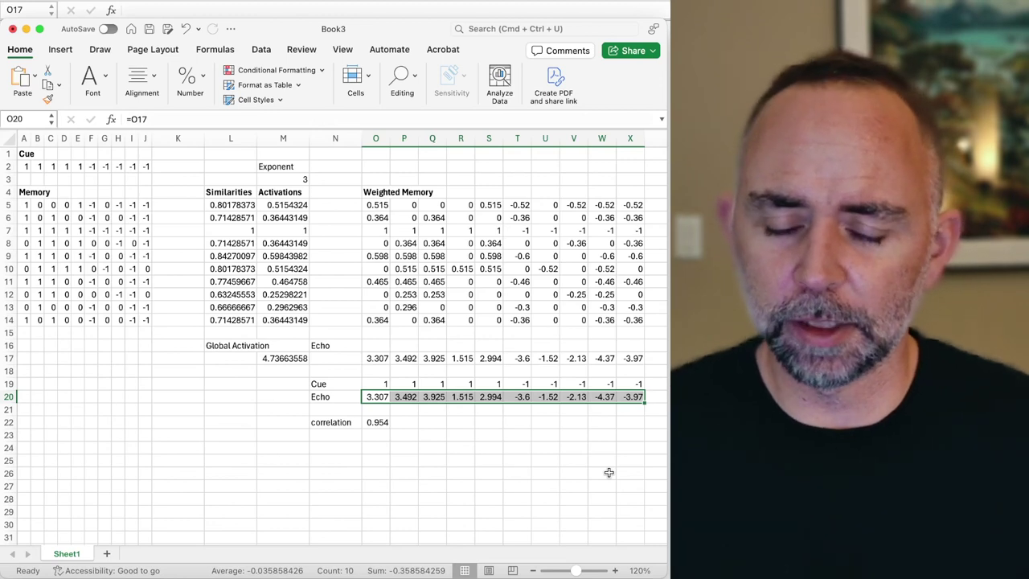
click(582, 473)
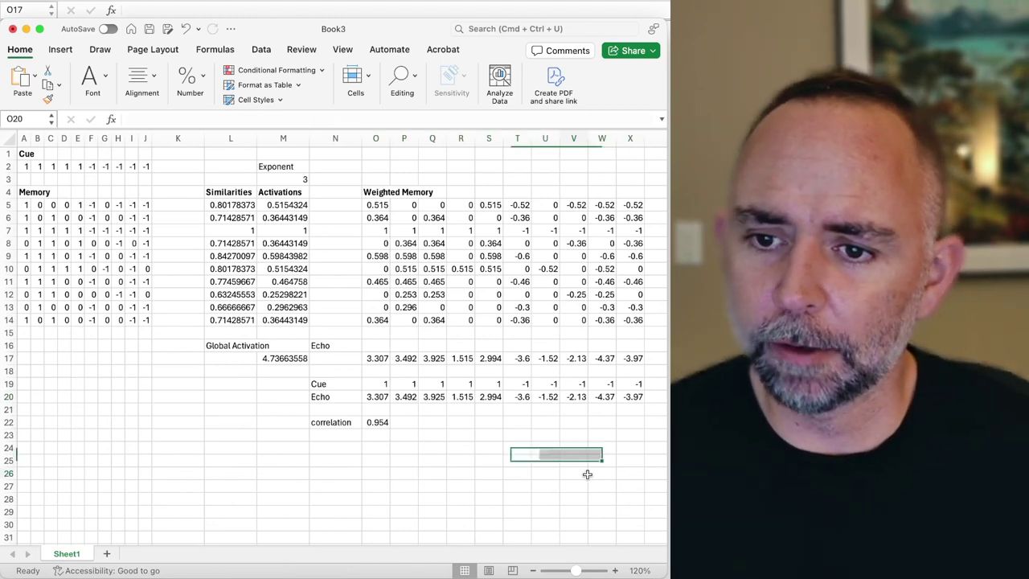
click(378, 422)
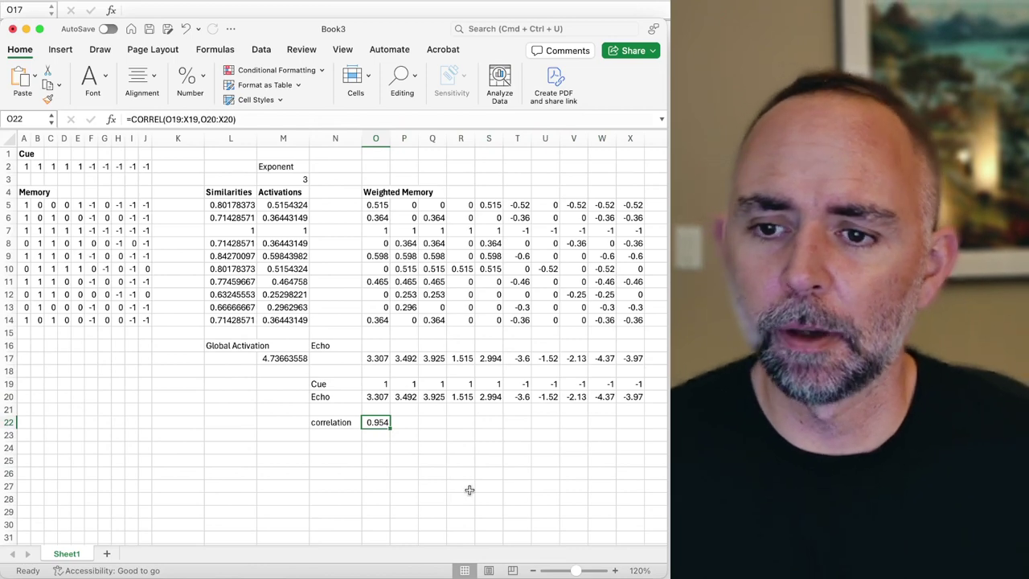
key(super+grave)
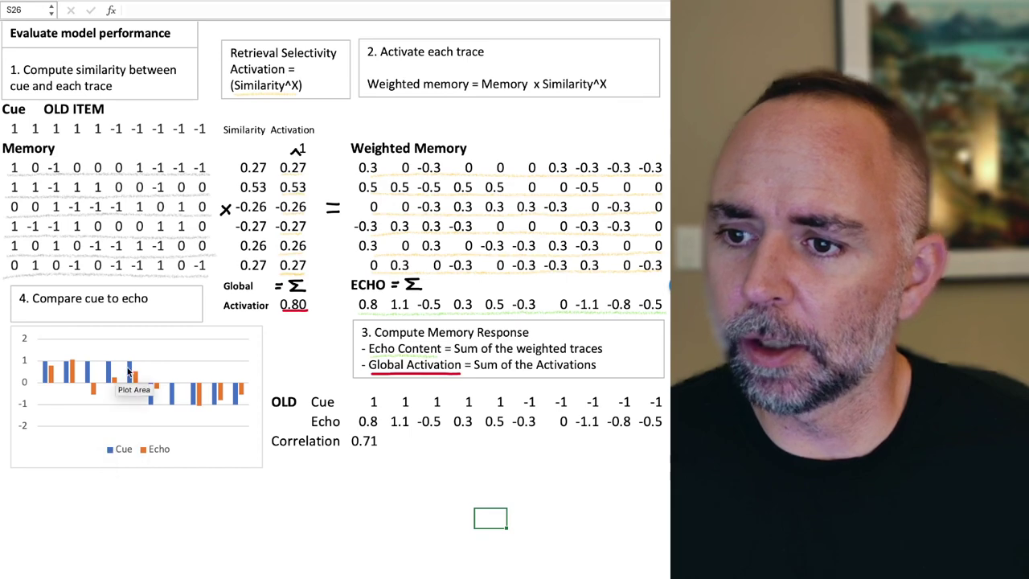
click(313, 4)
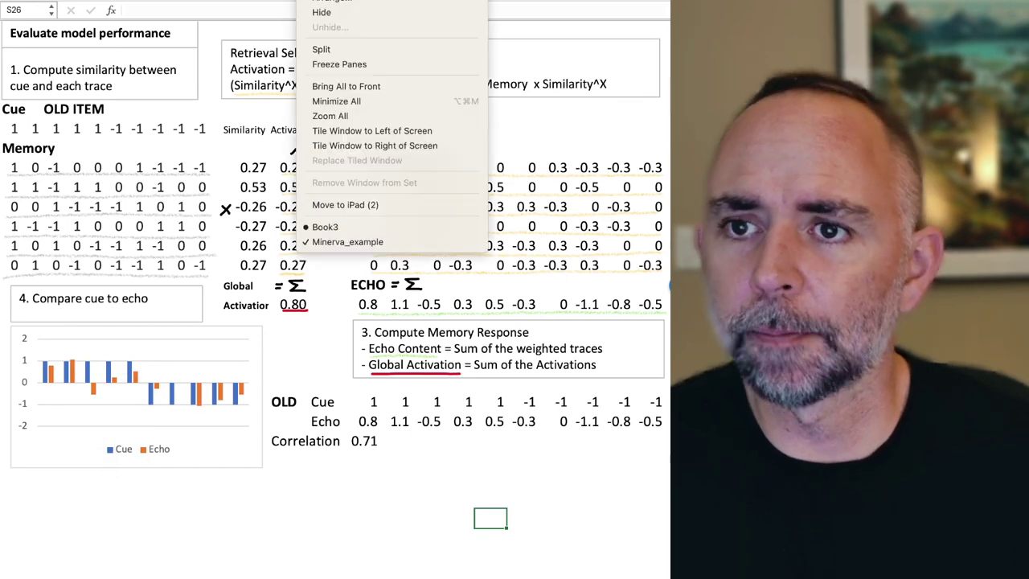
click(328, 227)
click(314, 4)
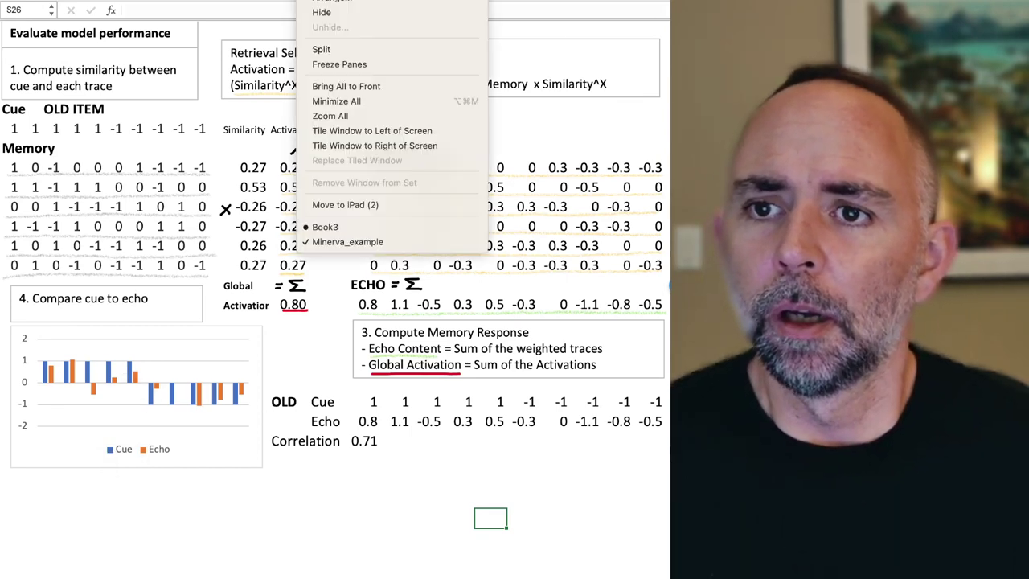
click(325, 226)
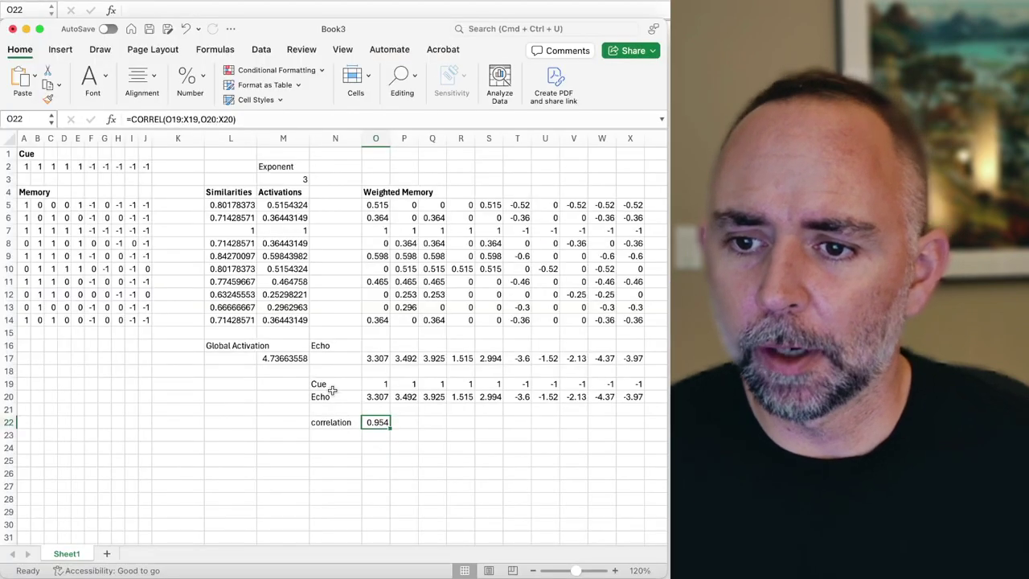
Step: Select the Cue and Echo rows, try a bar chart, then delete it
drag(323, 385, 633, 397)
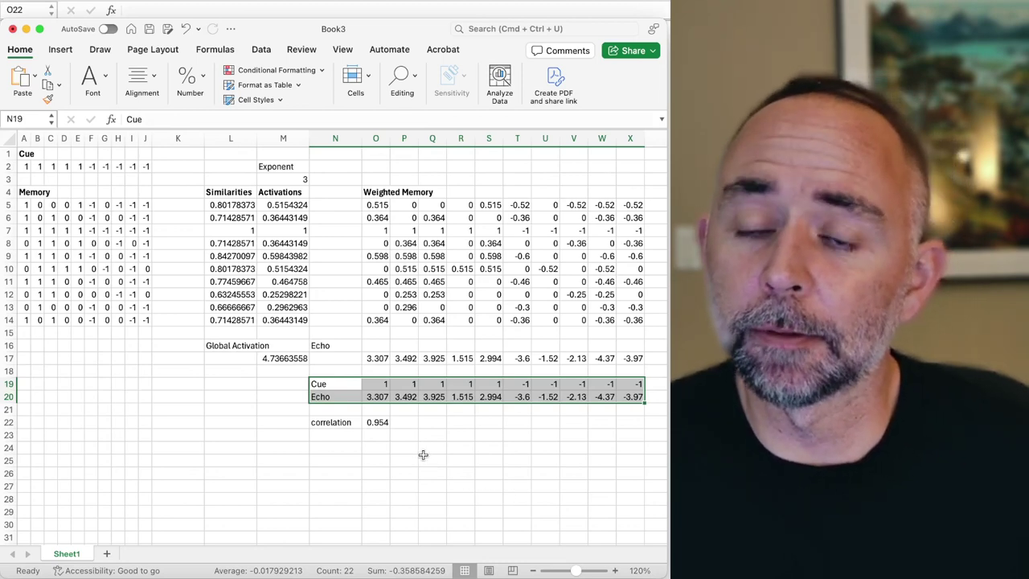
click(261, 50)
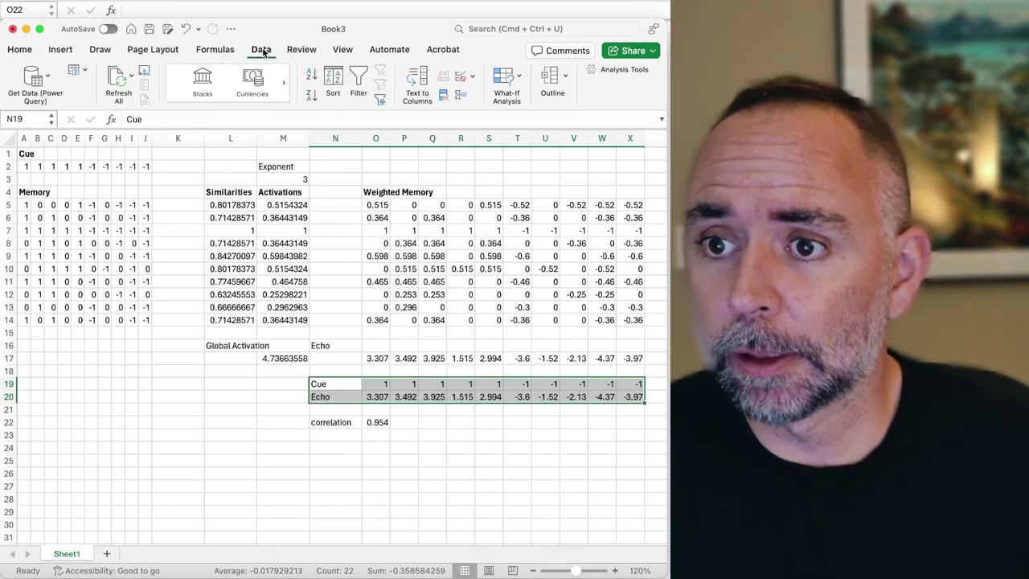
click(100, 50)
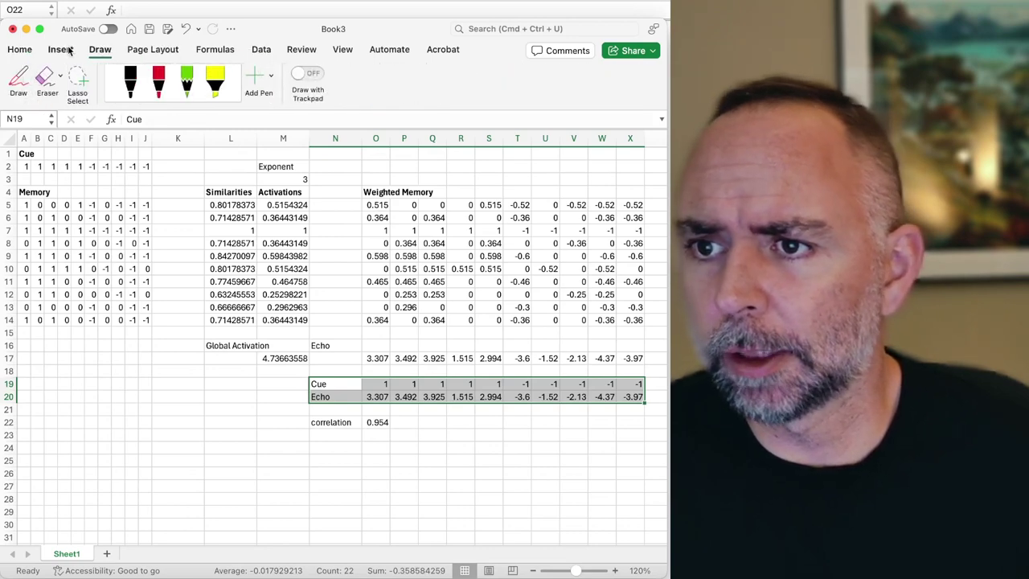
click(70, 51)
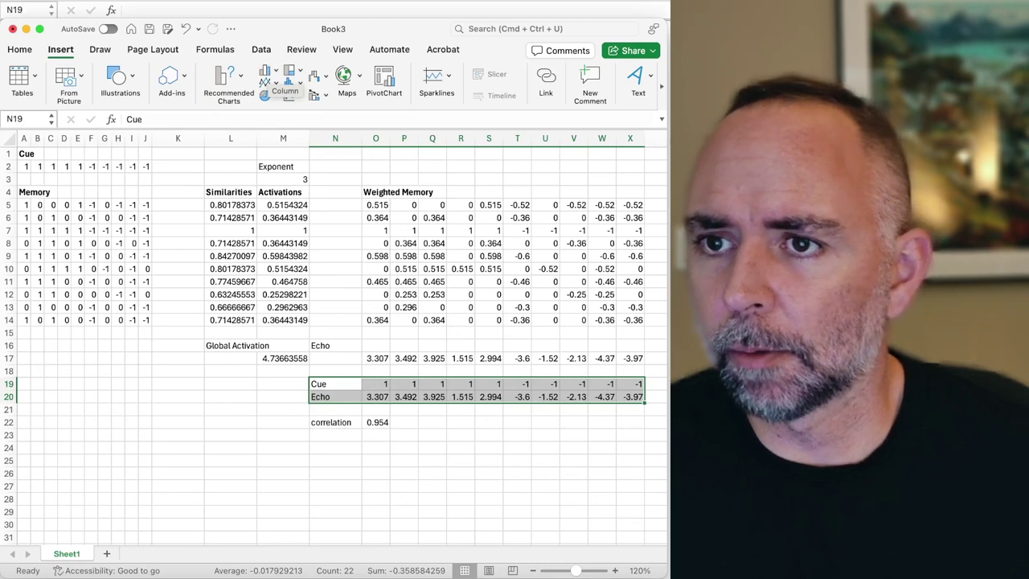
click(179, 2)
mouse_move(178, 14)
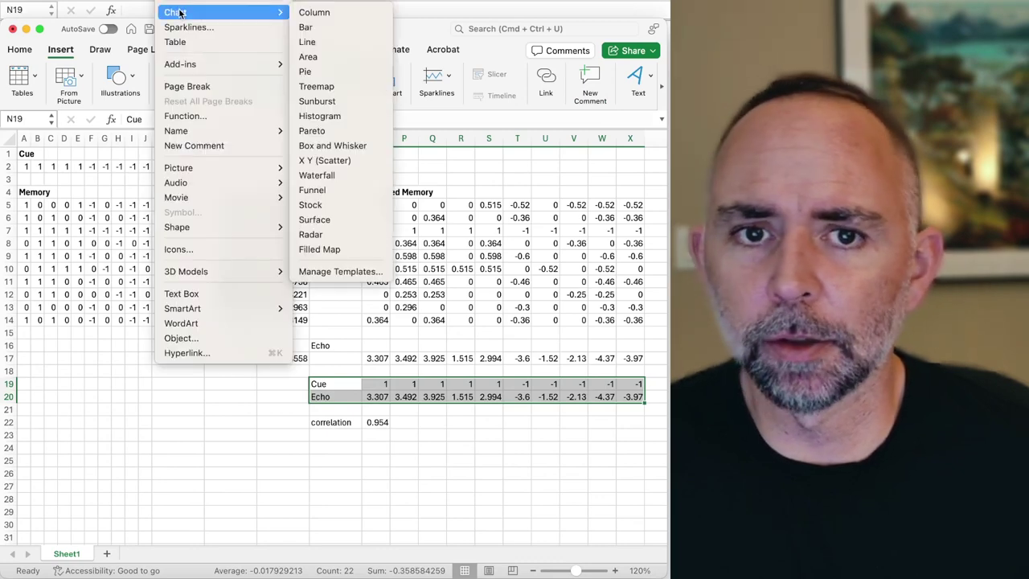
click(323, 29)
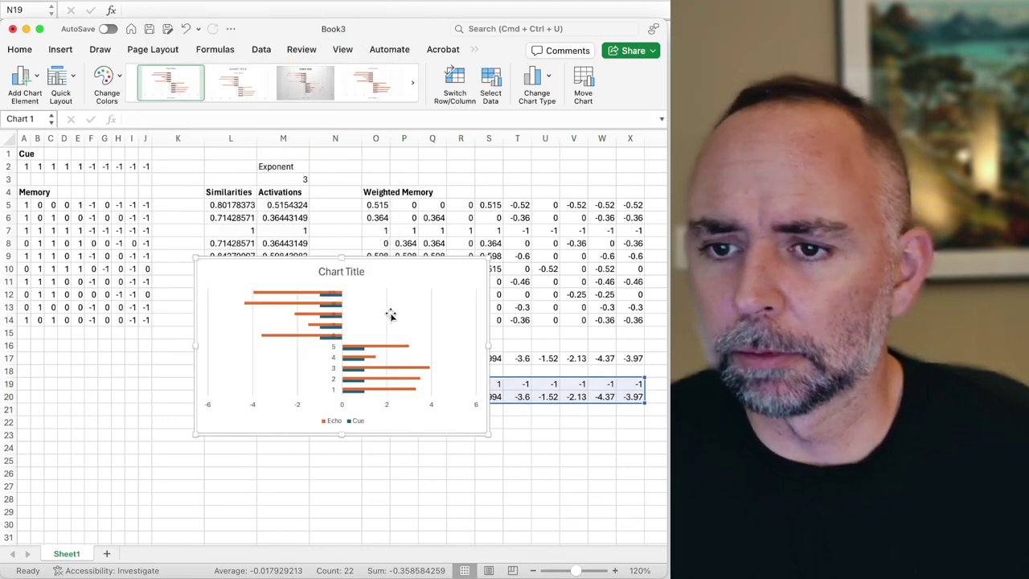
key(Delete)
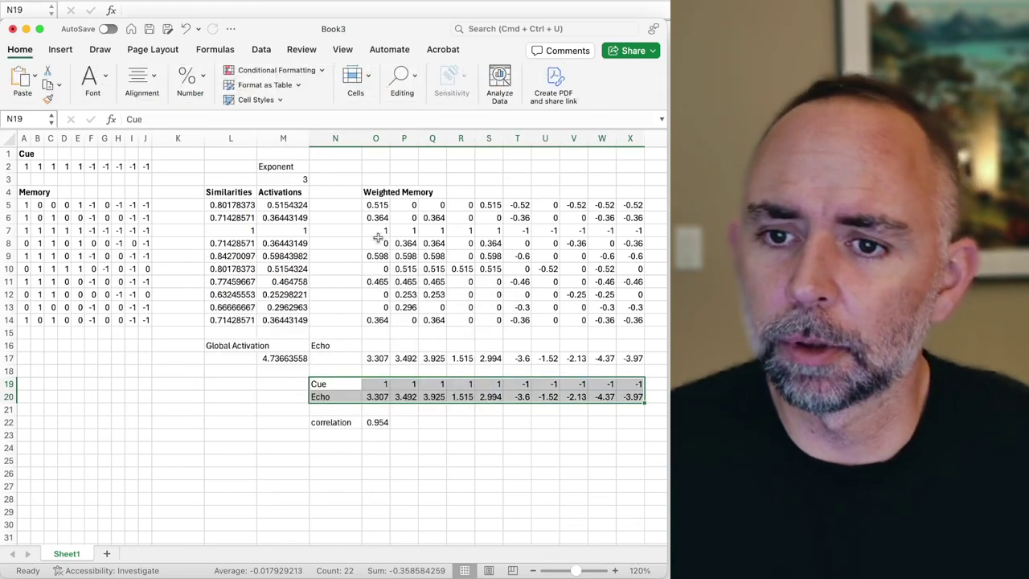
Step: Insert a column chart of Cue and Echo and move it to the sheet's lower left
click(172, 0)
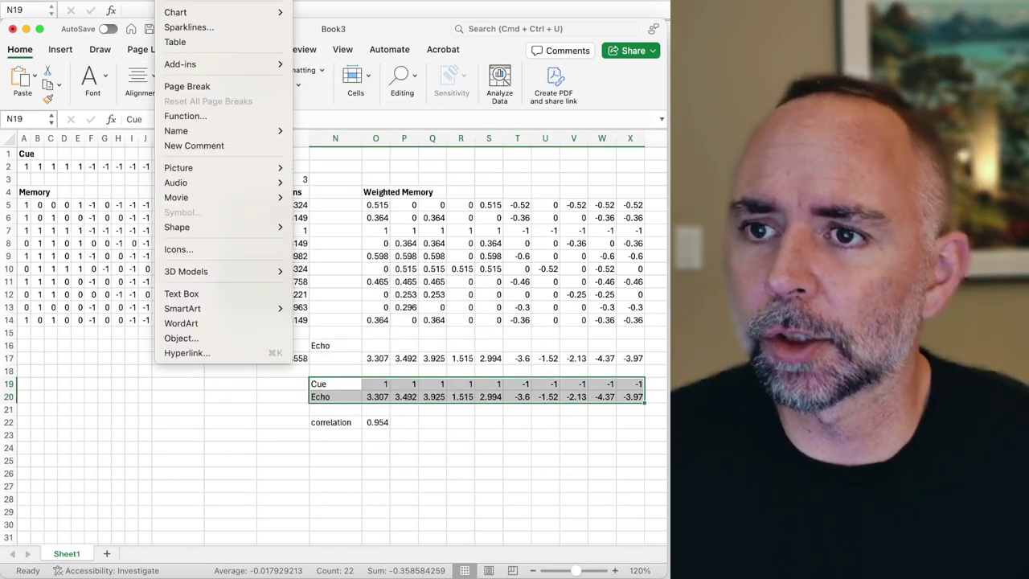
mouse_move(193, 12)
click(354, 12)
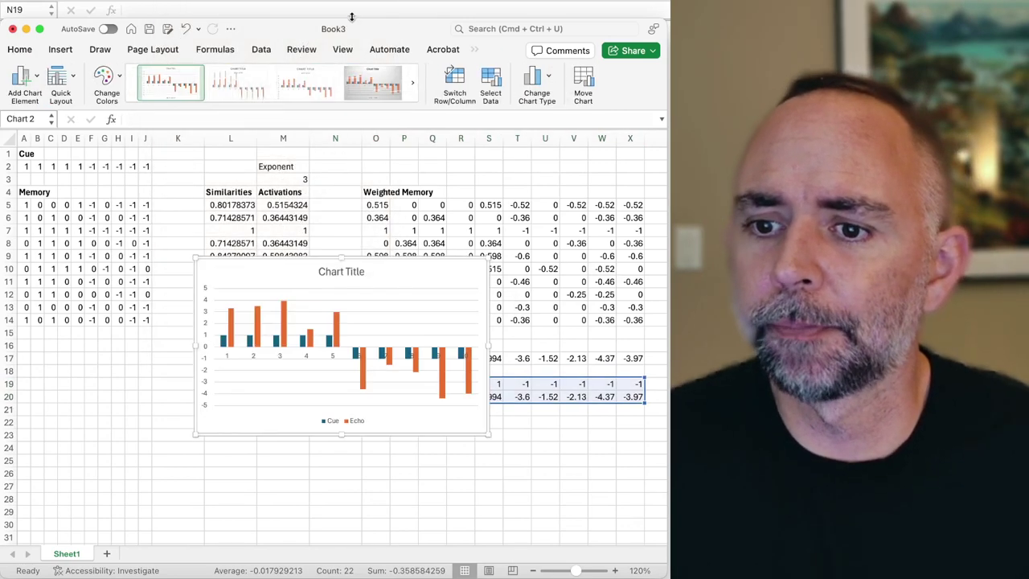
drag(427, 274, 210, 382)
click(353, 448)
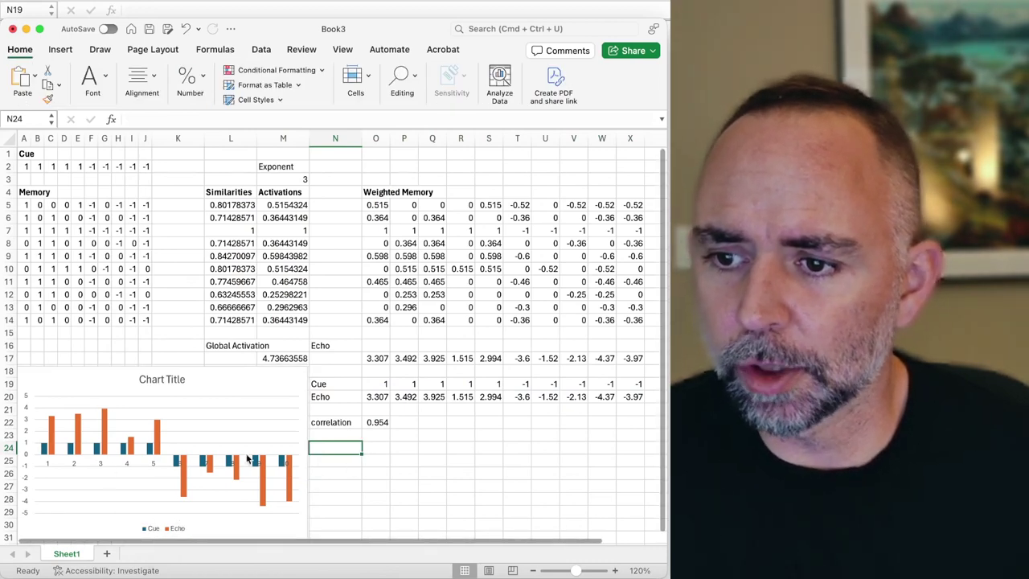
click(496, 490)
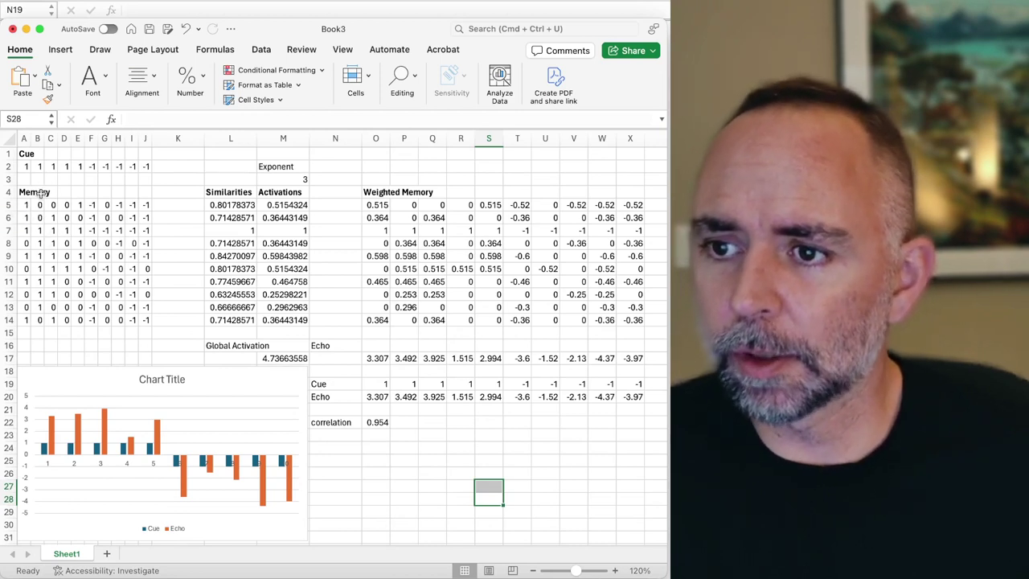
Step: Select the memory table A5:J14 and enter 0 in A5
click(26, 244)
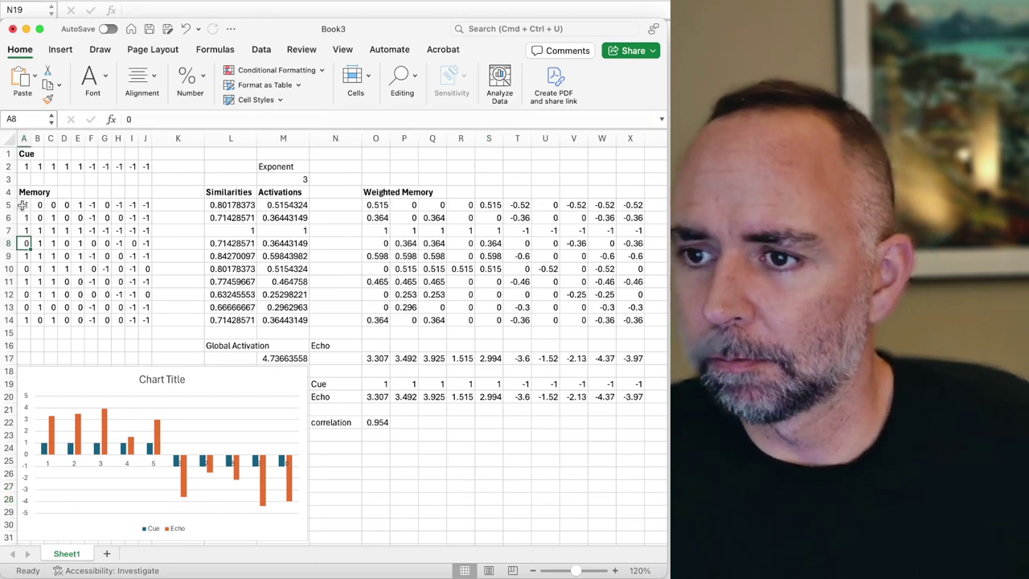
drag(23, 206, 149, 320)
click(51, 240)
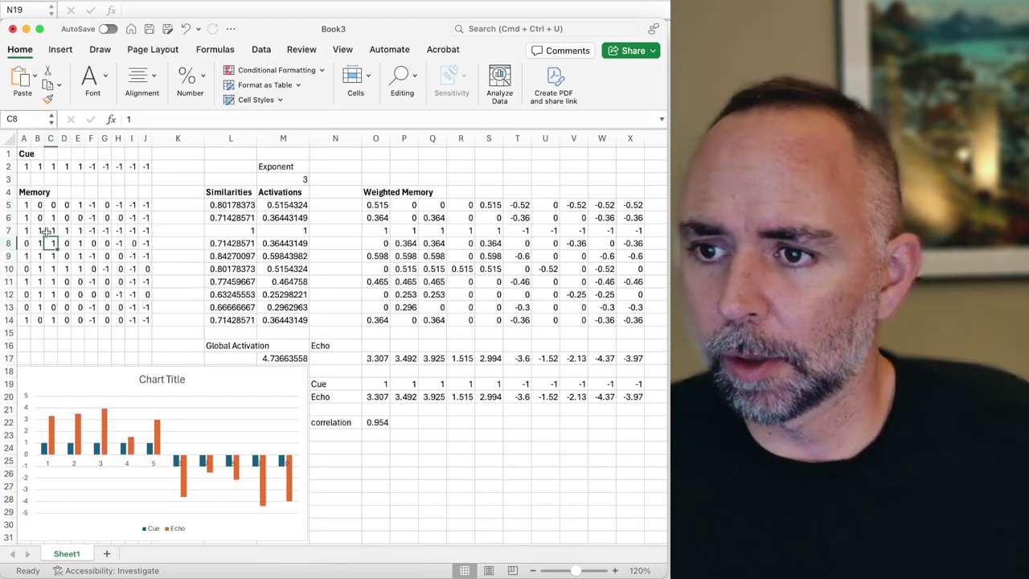
drag(24, 205, 147, 319)
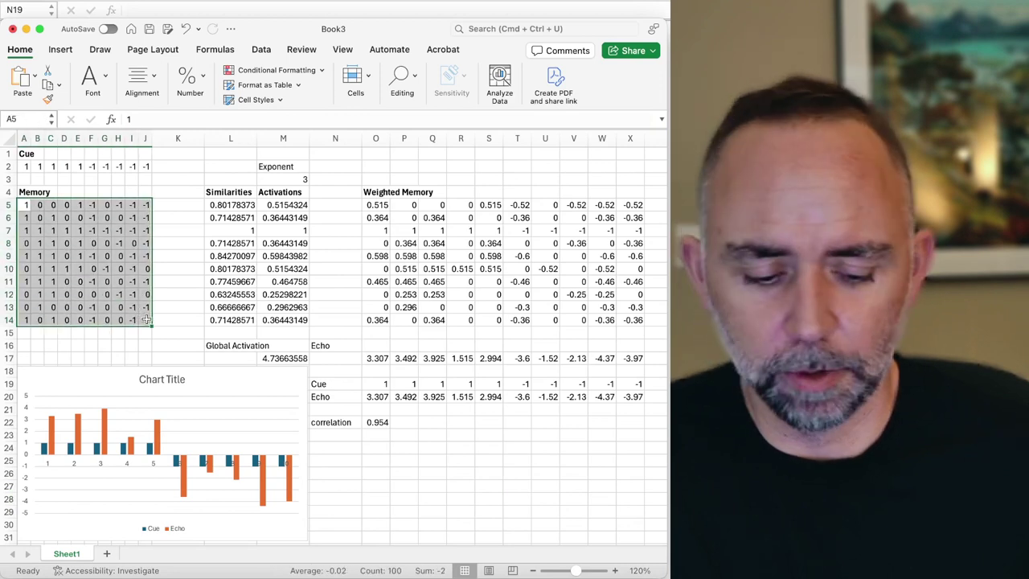
text(0)
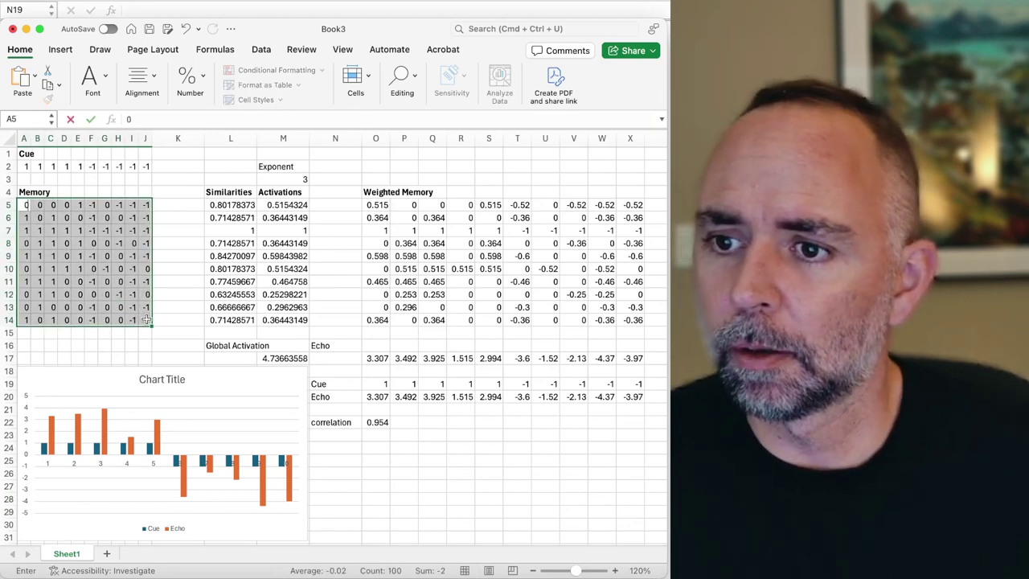
click(104, 282)
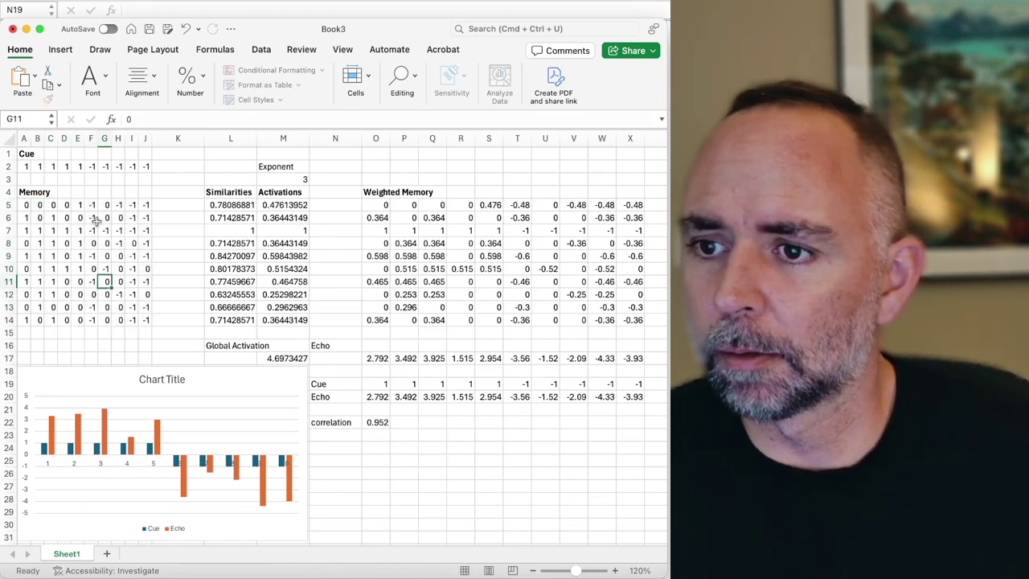
Step: Fill memory row 5 with ten zeros and copy A5:J5
click(25, 205)
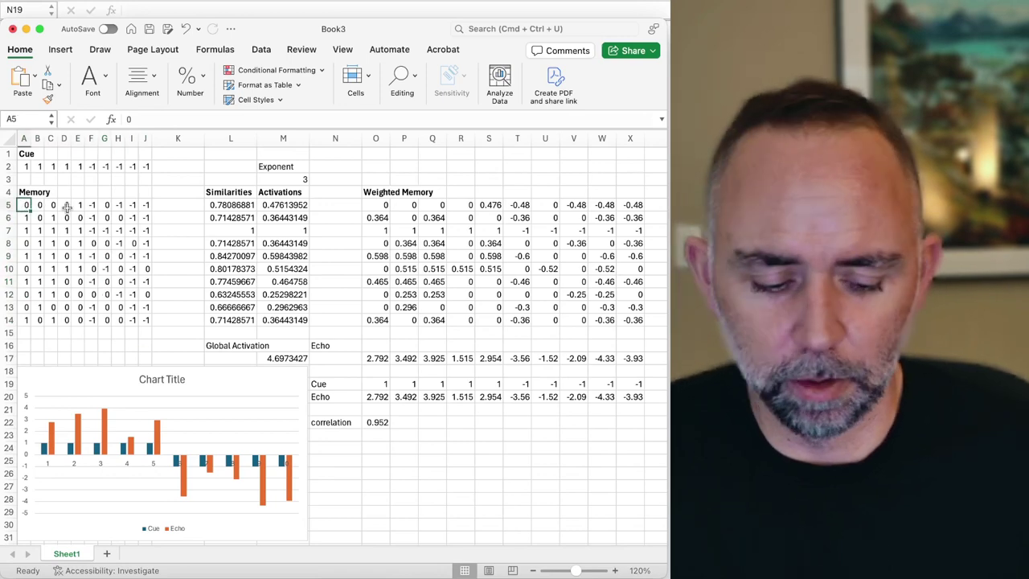
text(0	0	0	0	0	0	0	0	0	)
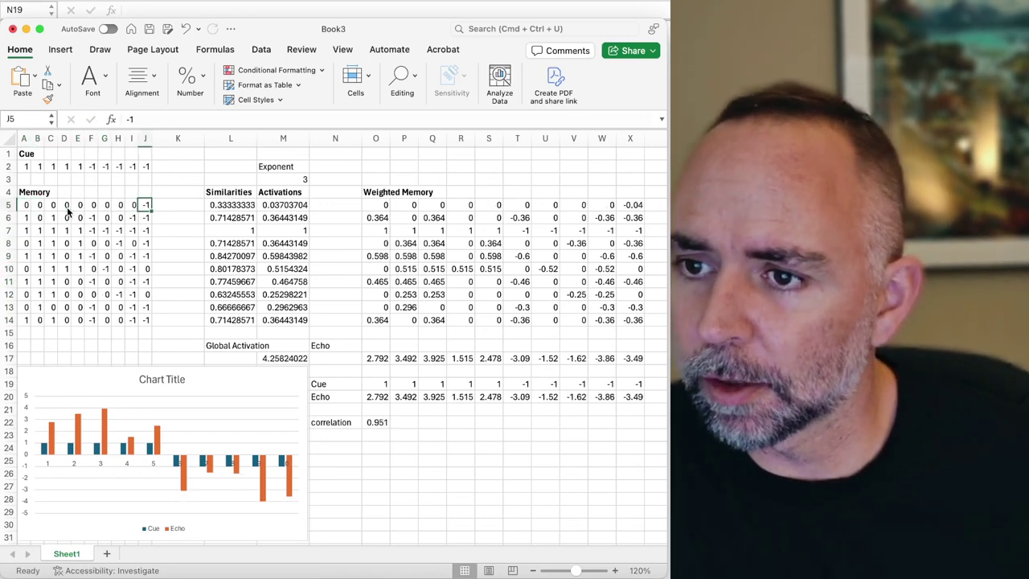
text(0)
key(Tab)
key(Left)
key(shift+Left)
key(shift+Left)
key(shift+Left)
key(shift+Left)
key(shift+Left)
key(shift+Left)
key(shift+Left)
key(shift+Left)
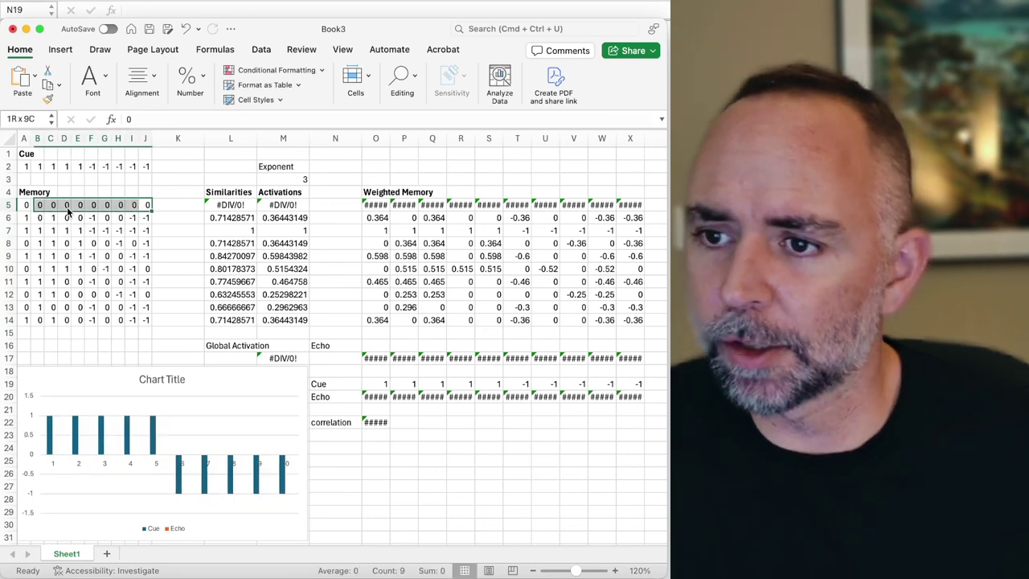
key(shift+Left)
key(ctrl+c)
Step: Paste the zero row into memory rows 6 through 14
key(Down)
key(ctrl+v)
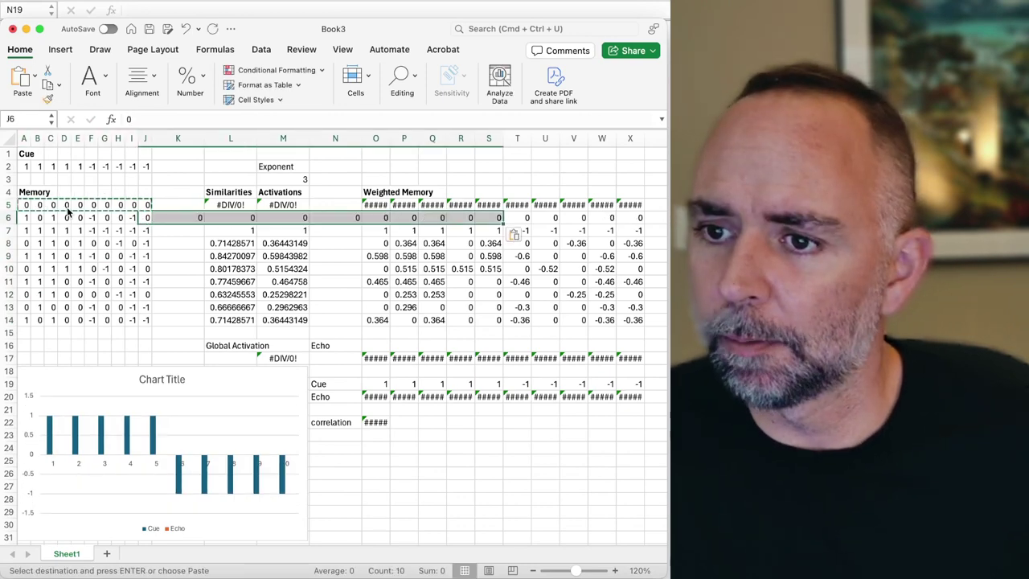
key(super+z)
key(Home)
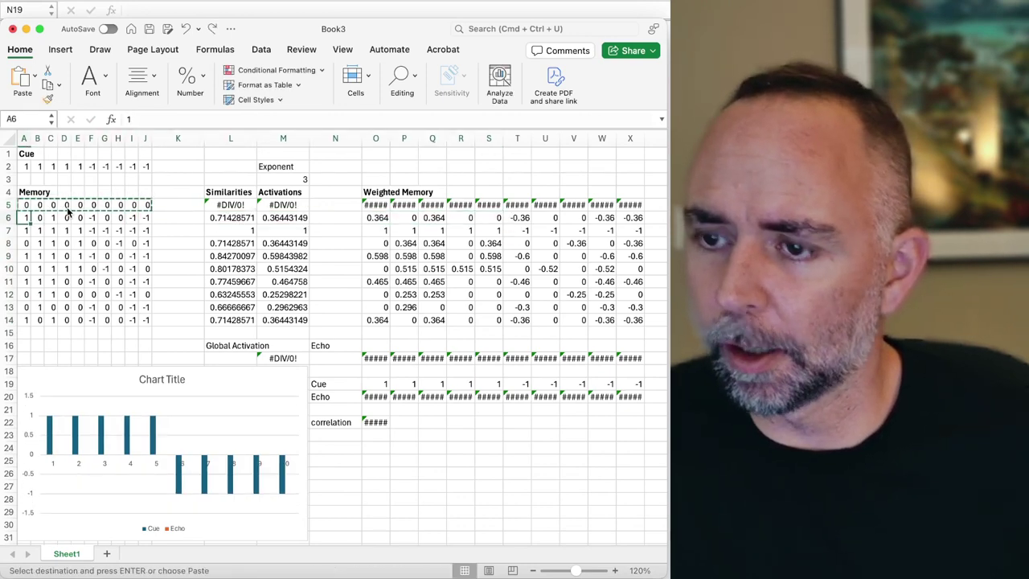
key(super+v)
key(Down)
key(super+v)
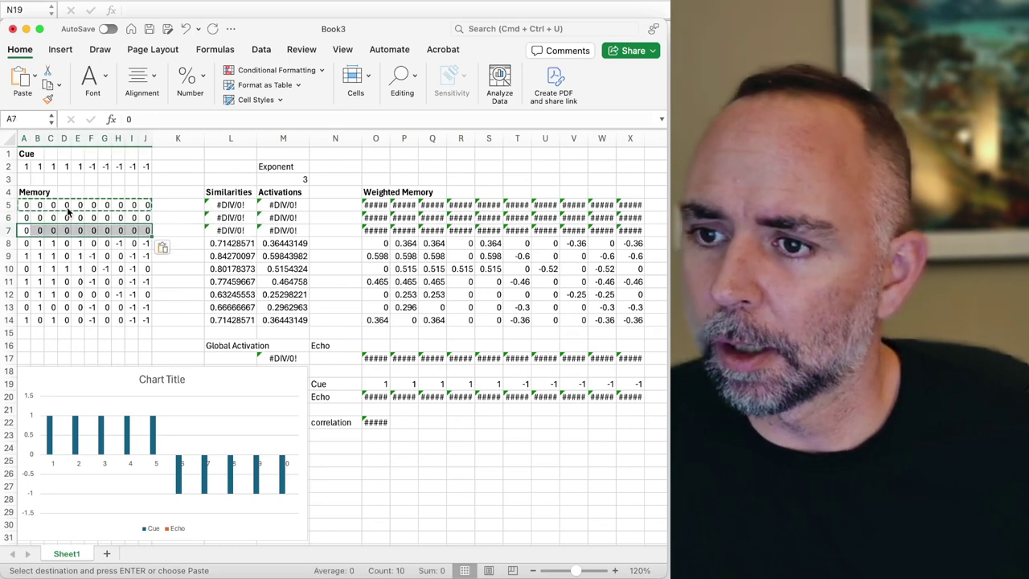
key(Down)
key(super+v)
key(Down)
key(super+v)
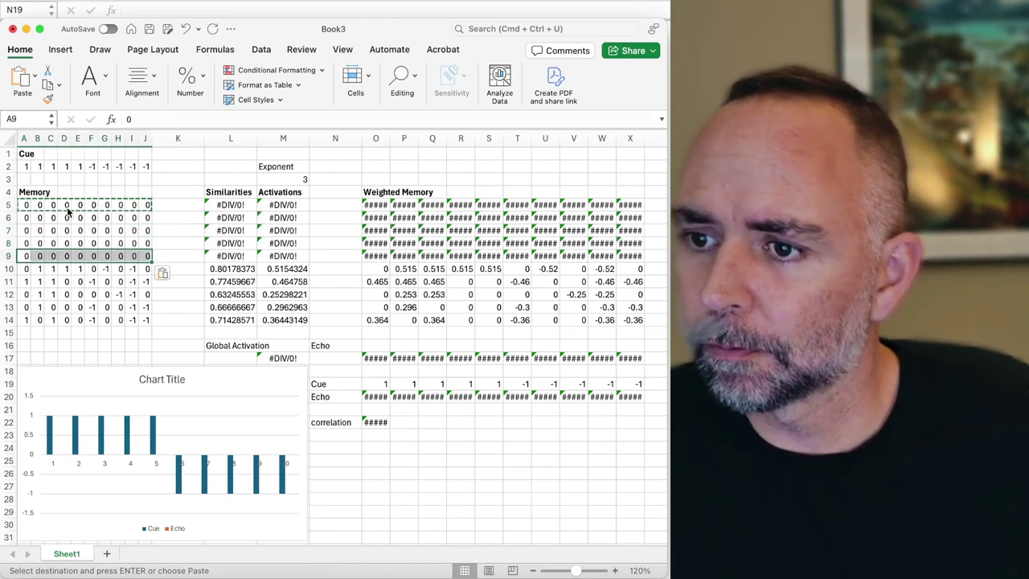
key(Down)
key(super+v)
key(Down)
key(super+v)
key(Down)
key(super+v)
key(Down)
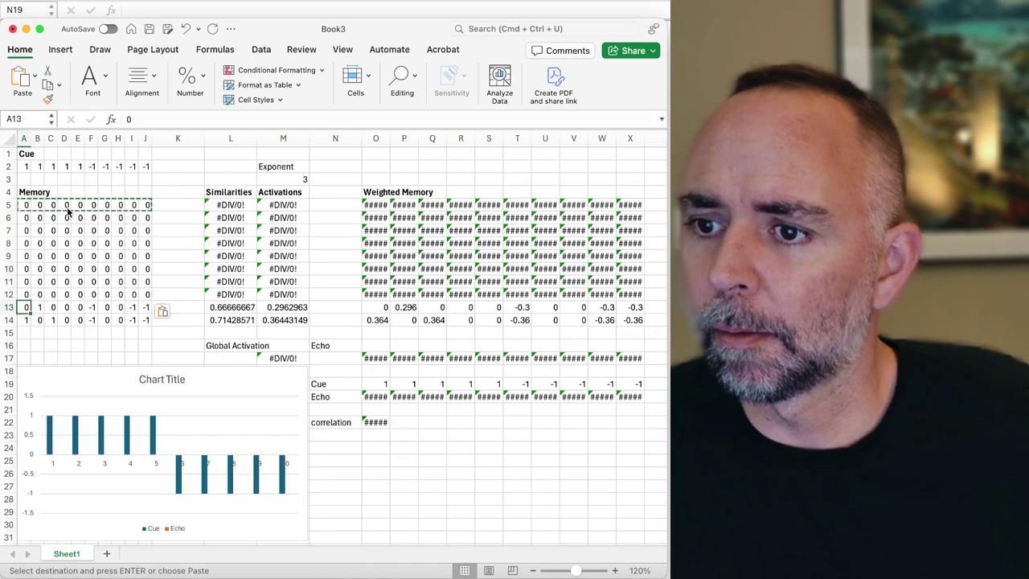
key(super+v)
key(Down)
key(super+v)
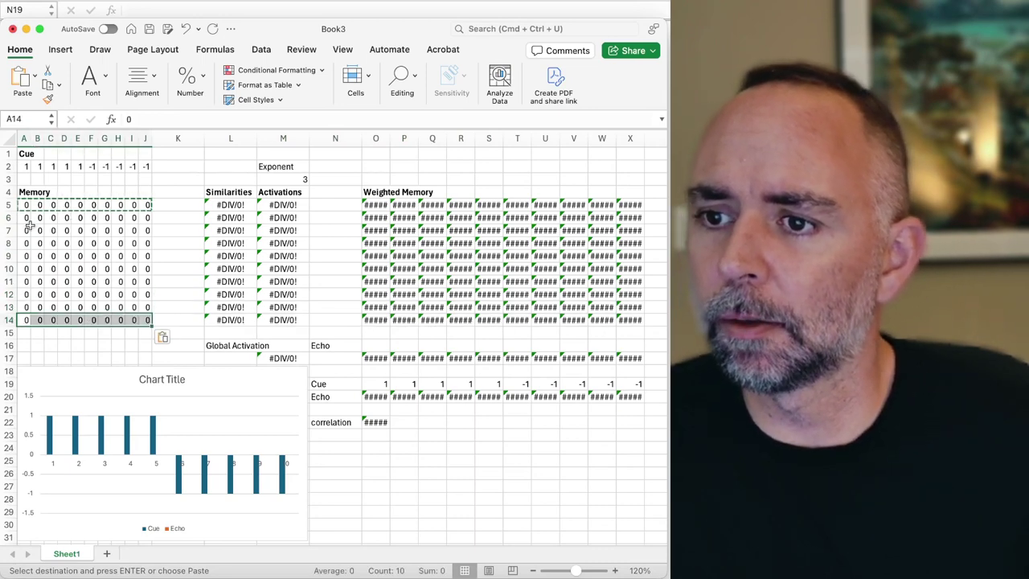
Step: Overwrite the Cue row A2:J2 with the copied zeros
drag(23, 166, 143, 165)
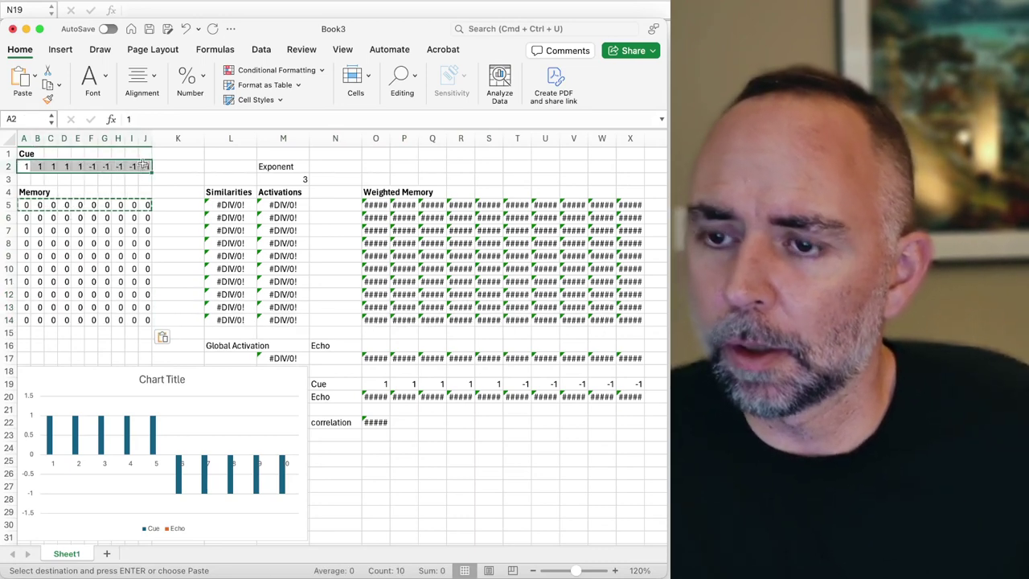
key(super+v)
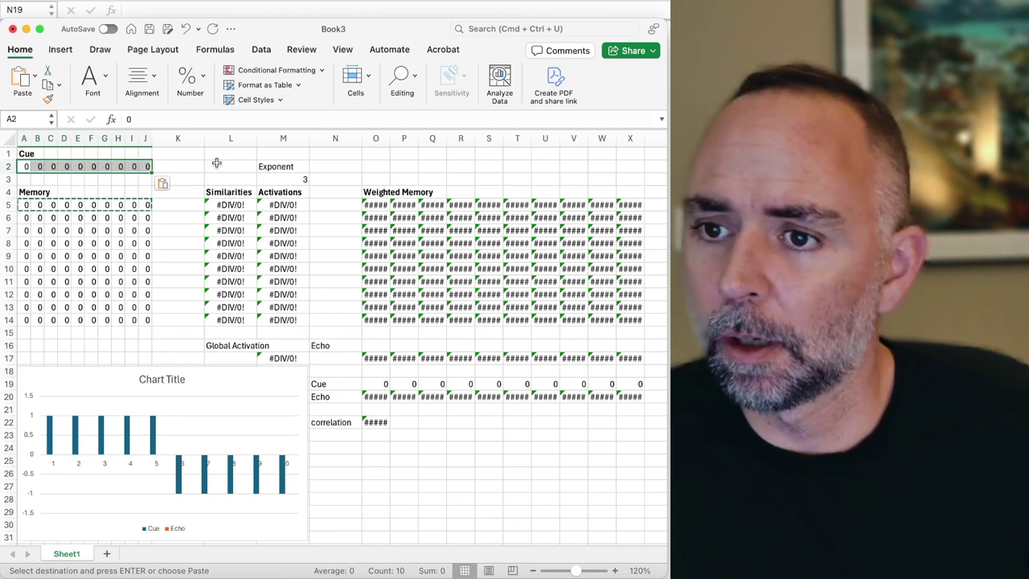
click(203, 163)
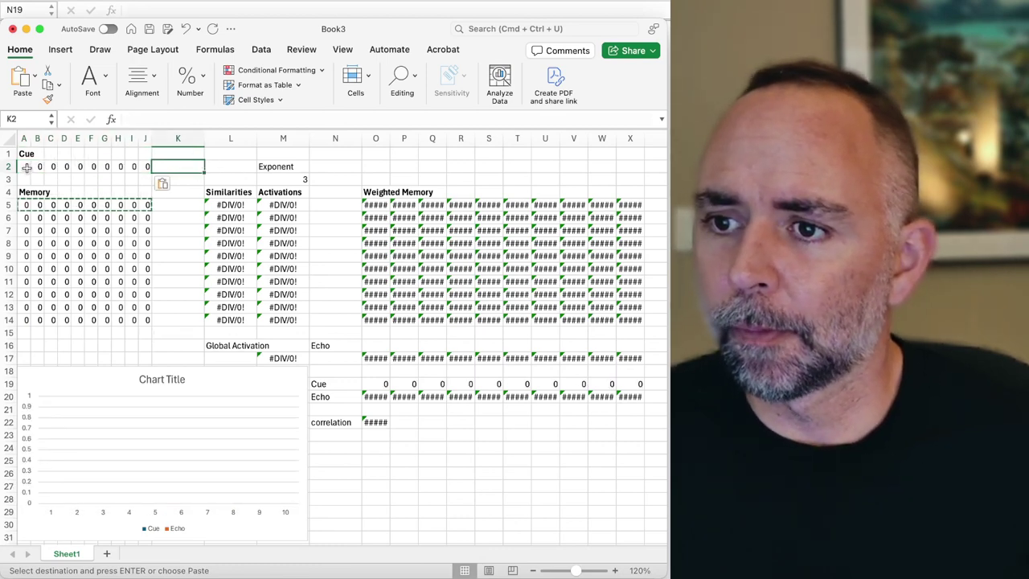
Step: Set cue cell A2 to 1 and enter 1s in A5:A9 and J5:J9
click(24, 170)
text(1)
click(208, 175)
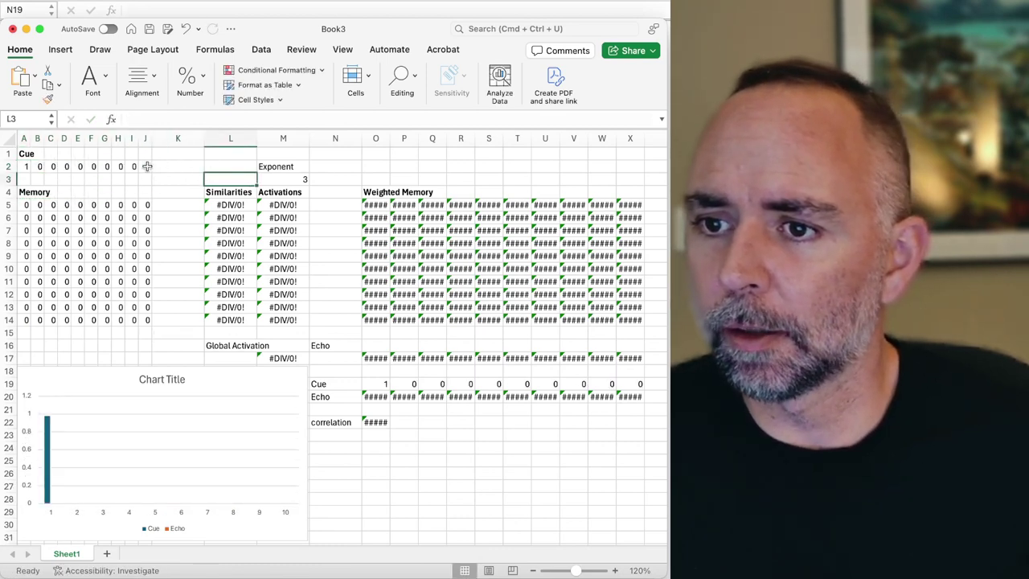
click(25, 206)
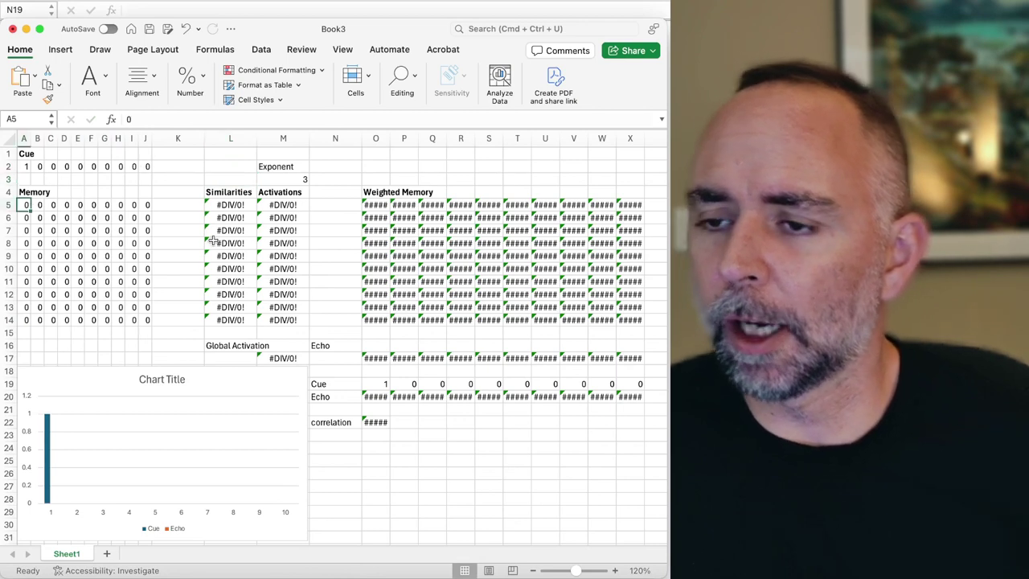
text(1 1 1 1 1)
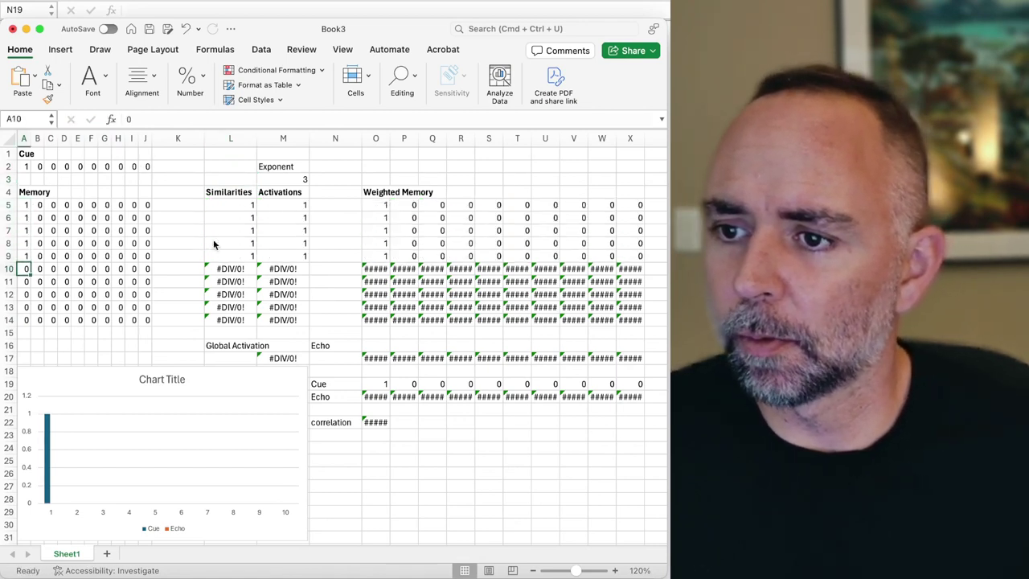
key(Up)
key(Up)
key(Up)
key(Up)
key(Up)
key(Right)
key(Right)
key(Right)
key(Right)
key(Right)
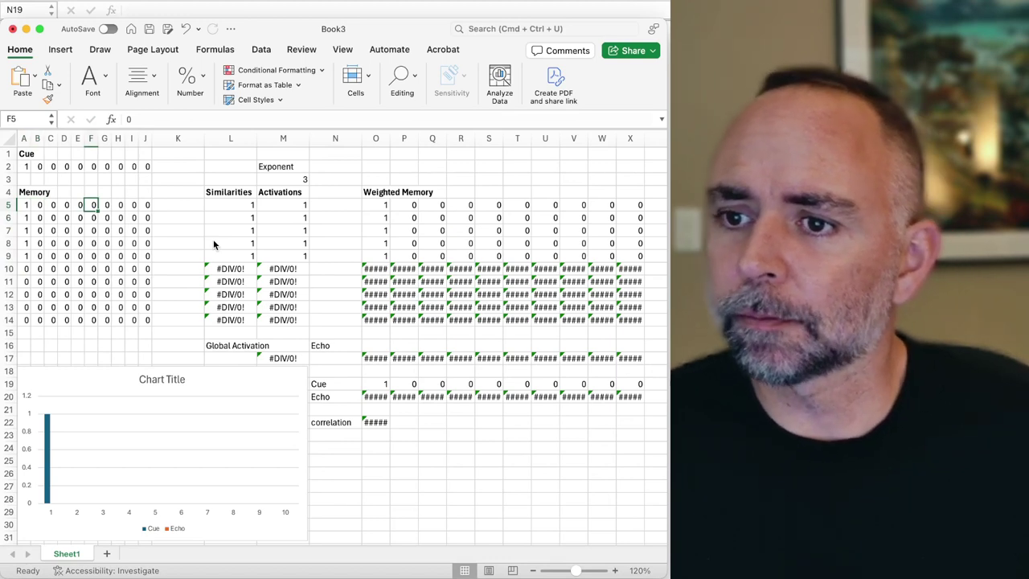
key(Right)
key(Right)
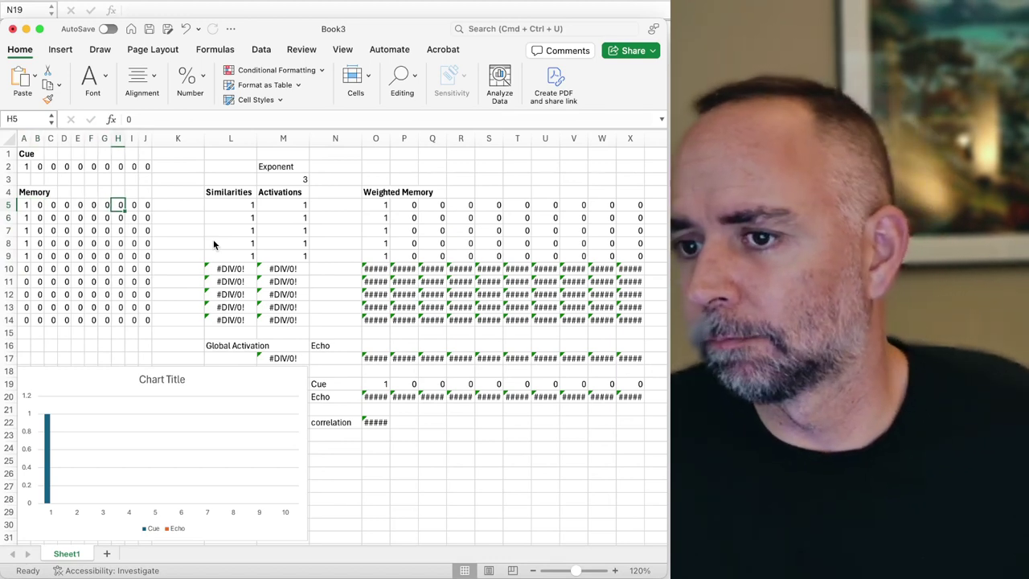
key(Right)
key(Right)
text(1 1 )
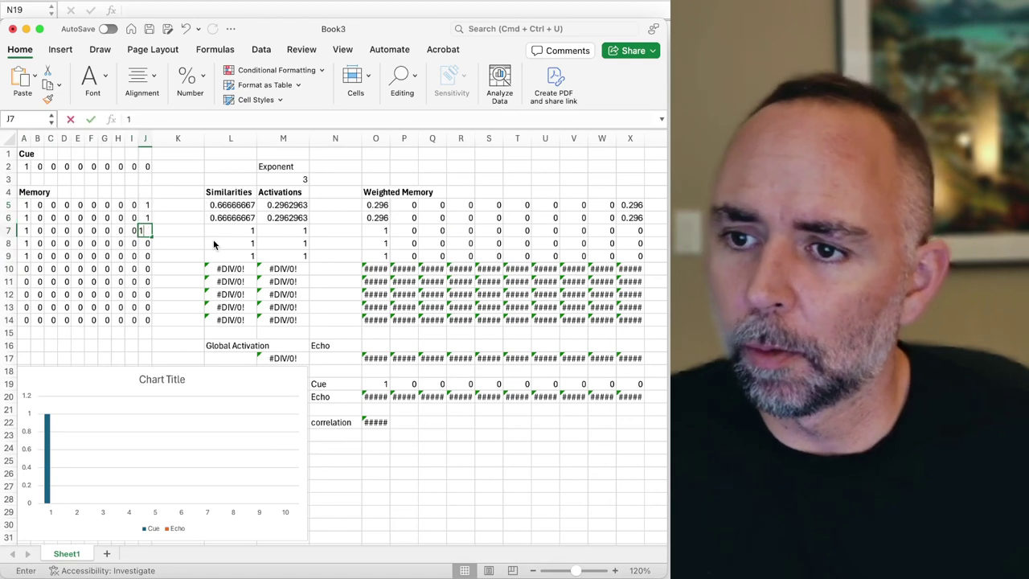
text(1 1 1)
Step: Enter 1s down B10:B14 and I10:I13 for the second prototype
key(Left)
key(Left)
key(Left)
key(Left)
key(Left)
key(Left)
key(Left)
key(Left)
key(Left)
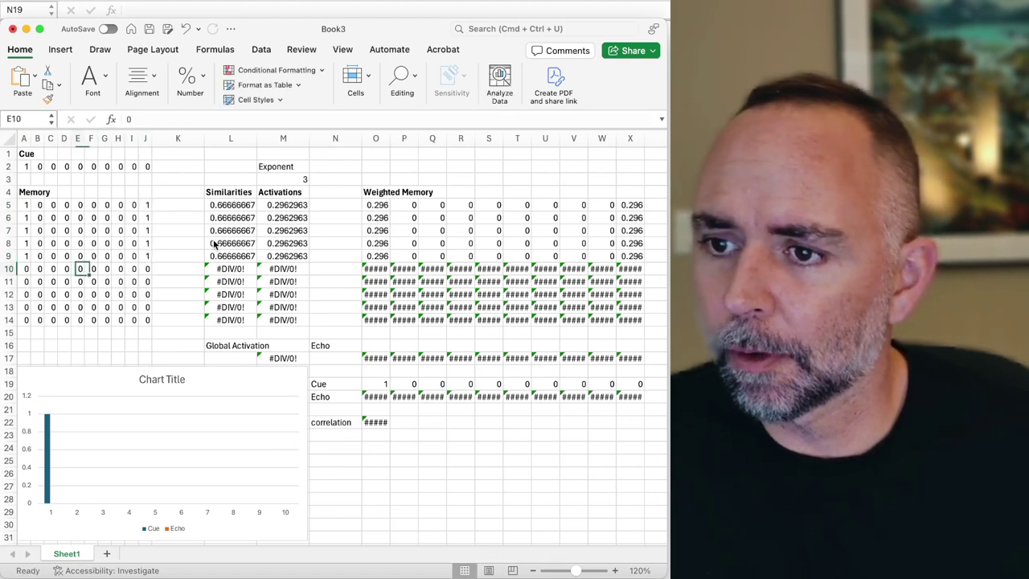
key(Right)
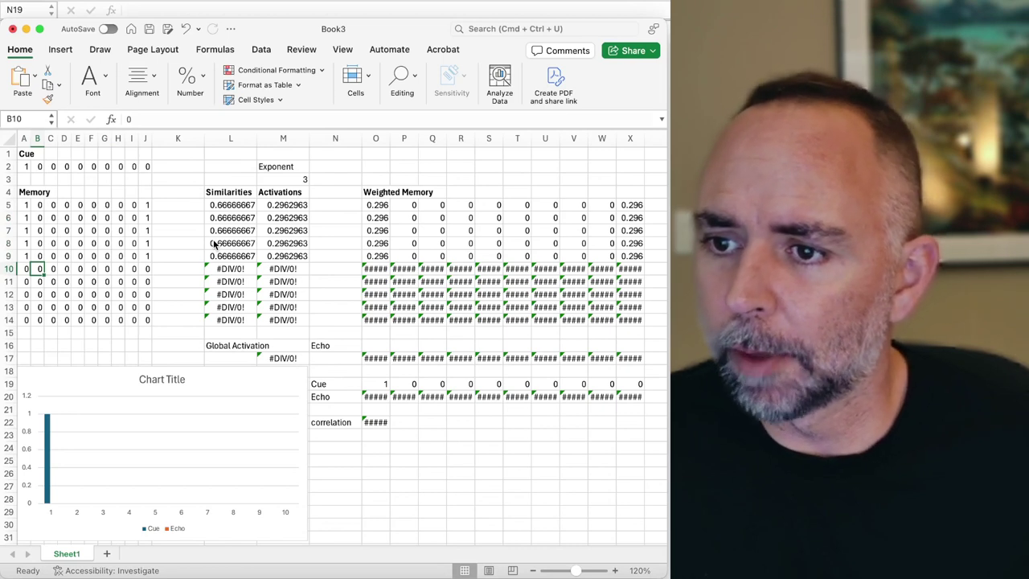
key(Left)
key(Right)
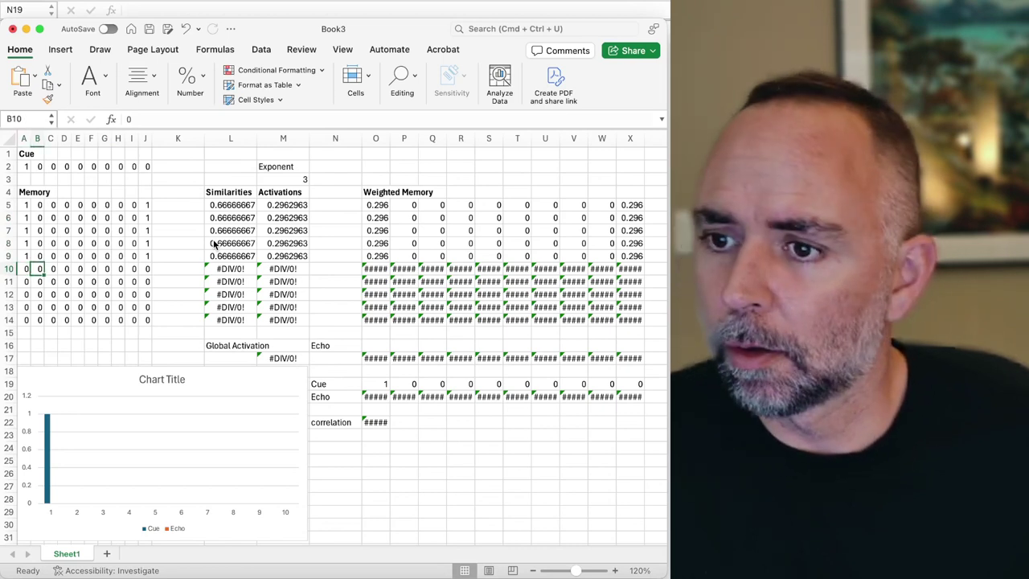
text(1 1 1 1 1)
key(Right)
key(Right)
key(Right)
key(Right)
key(Right)
key(Right)
key(Right)
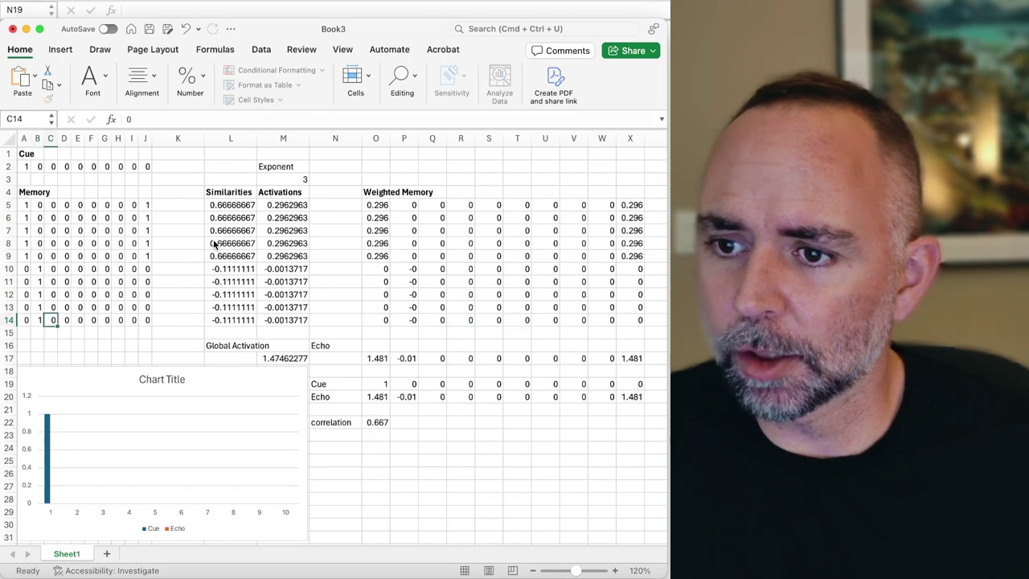
key(Up)
key(Up)
key(Up)
key(Up)
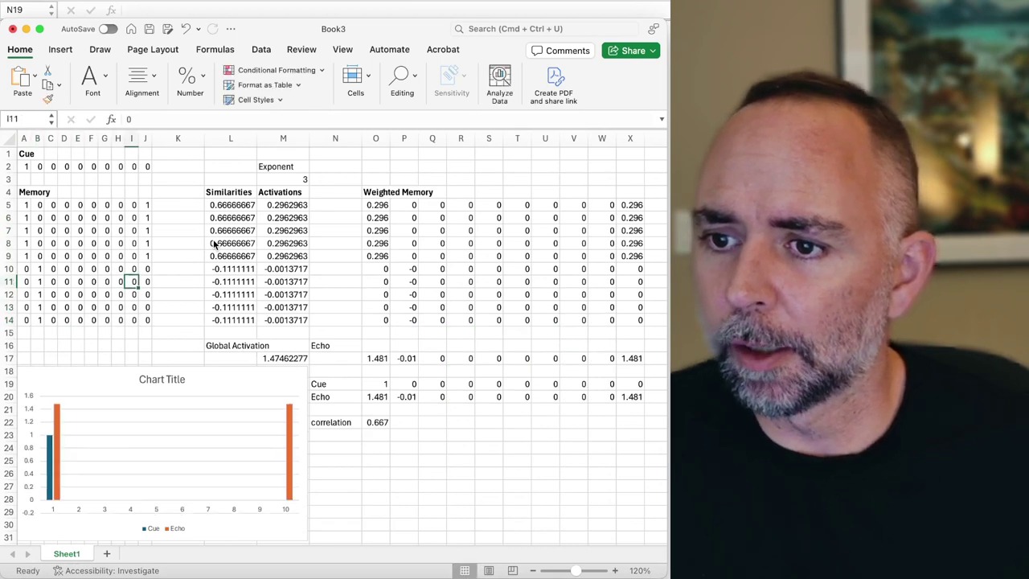
text(1)
key(Return)
text(1)
key(Return)
text(1)
key(Return)
text(1)
key(Return)
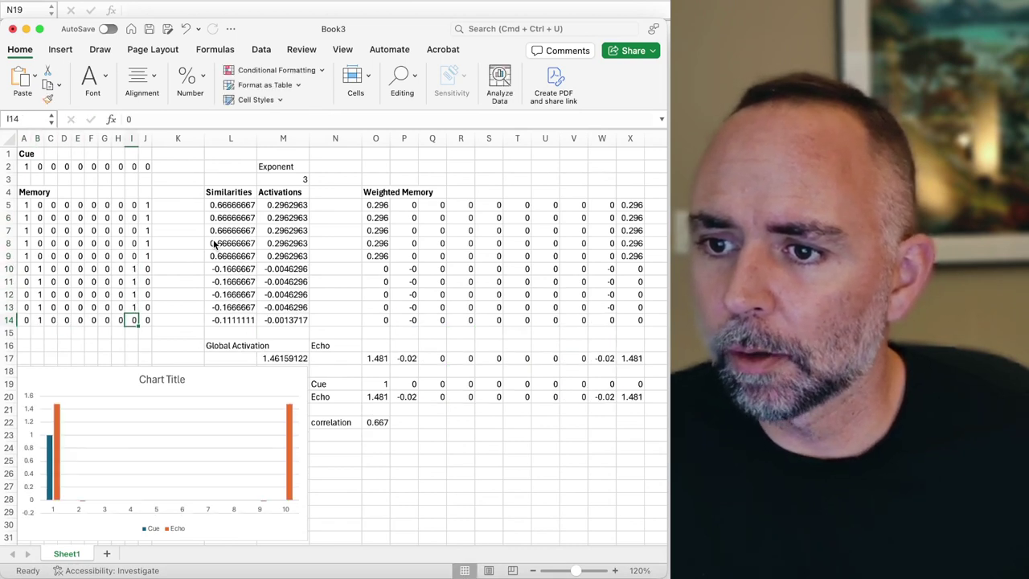
text(1)
key(Return)
Step: Commit the 1 in I14, then check the Echo bars of 1.481 at features 1 and 10
key(Up)
key(Up)
key(Up)
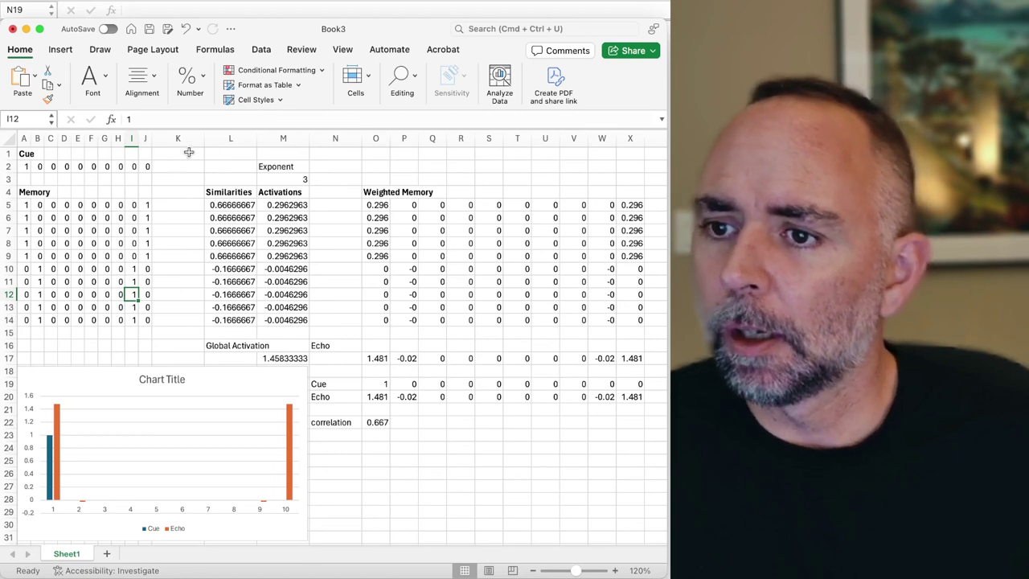
drag(21, 167, 147, 168)
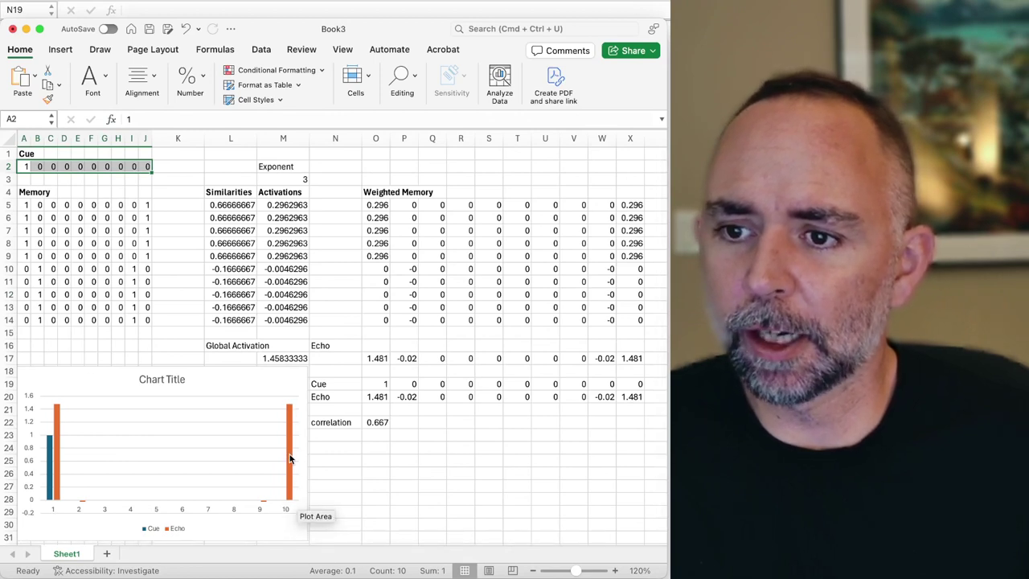
mouse_move(293, 419)
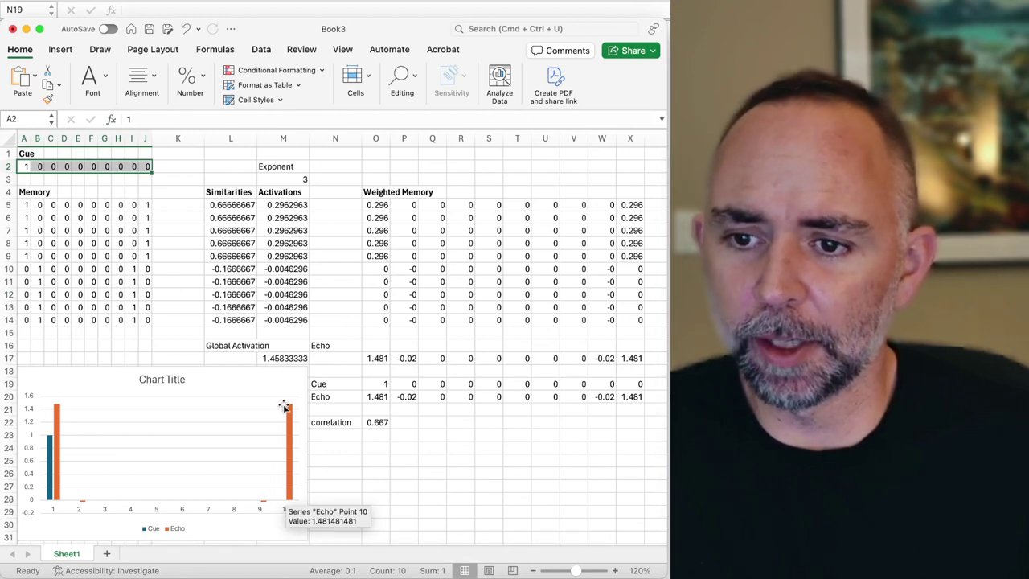
Step: Move the cue's 1 from A2 to B2 and read the Echo peaks of 1.481 at features 2 and 9
key(Right)
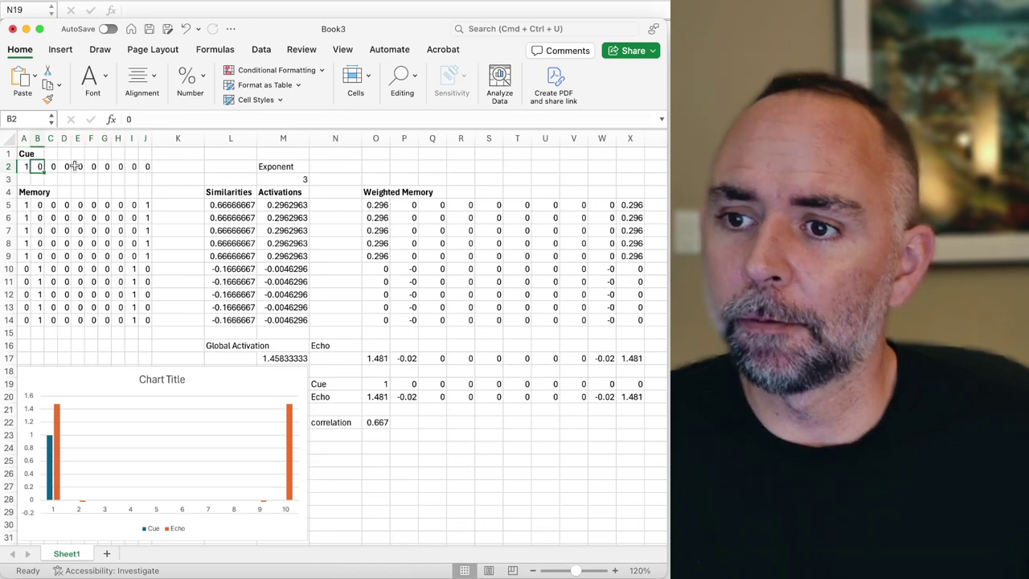
text(1)
key(Left)
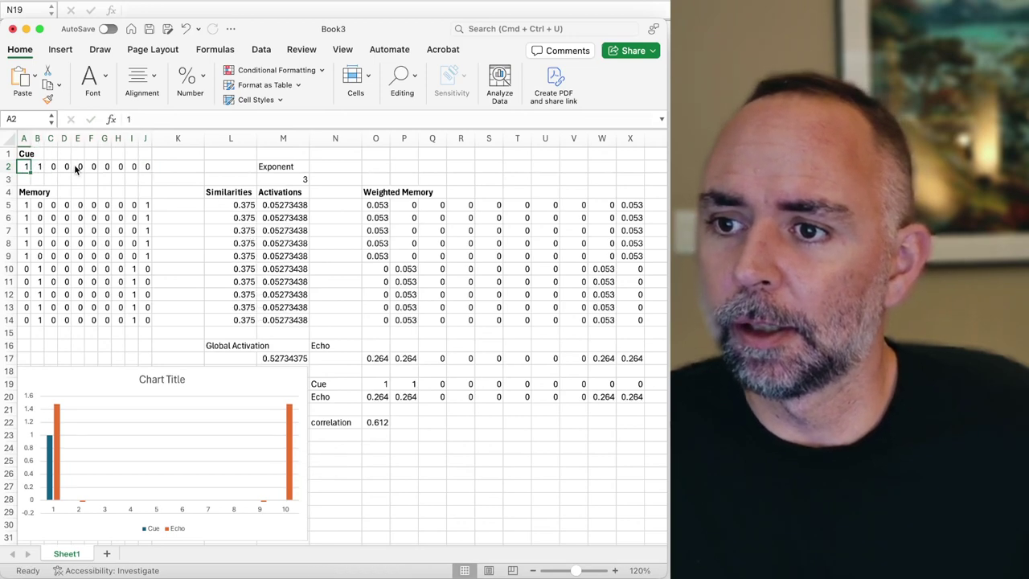
key(Delete)
text(0)
key(Right)
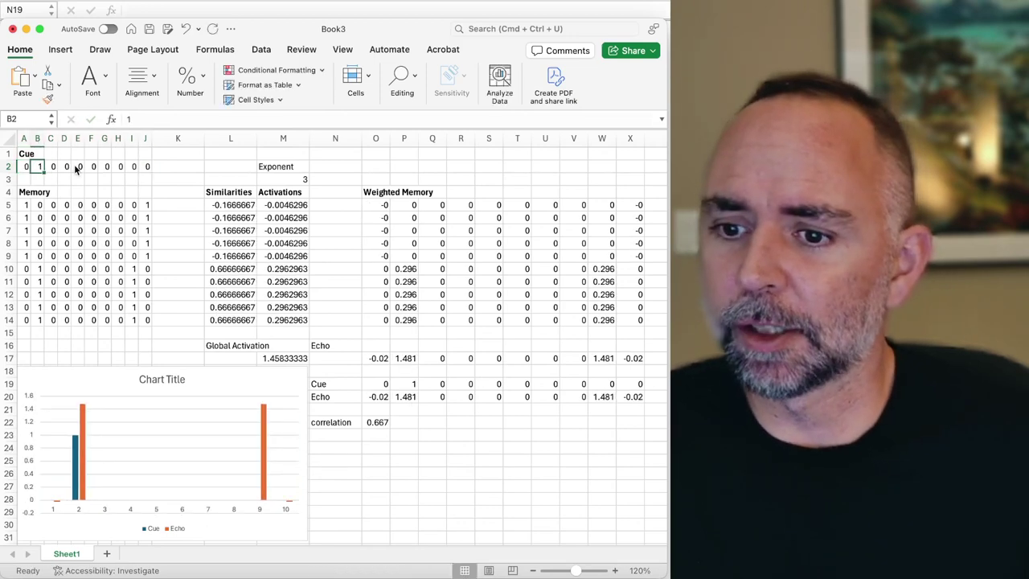
scroll(75, 492, up, 1)
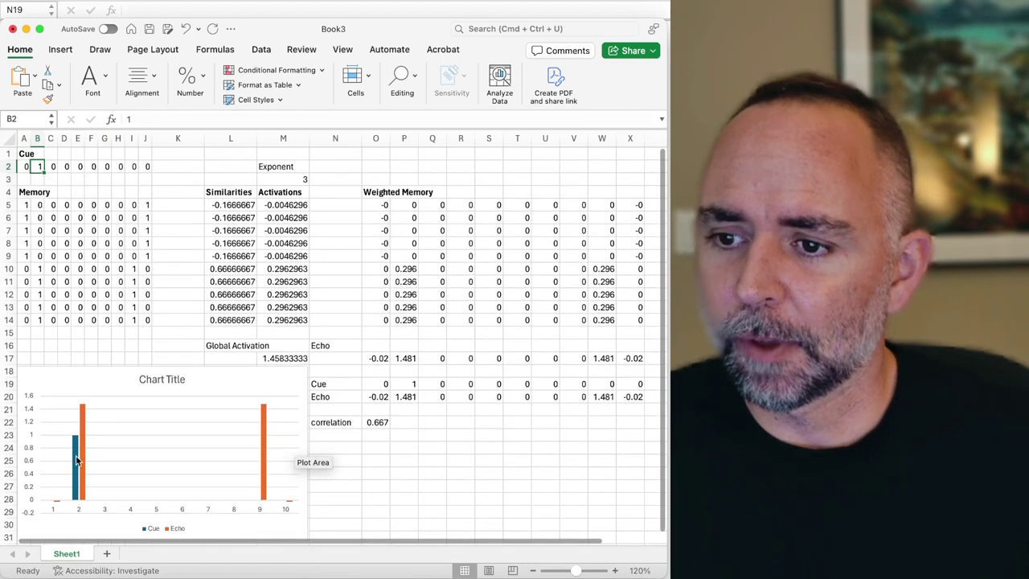
mouse_move(268, 460)
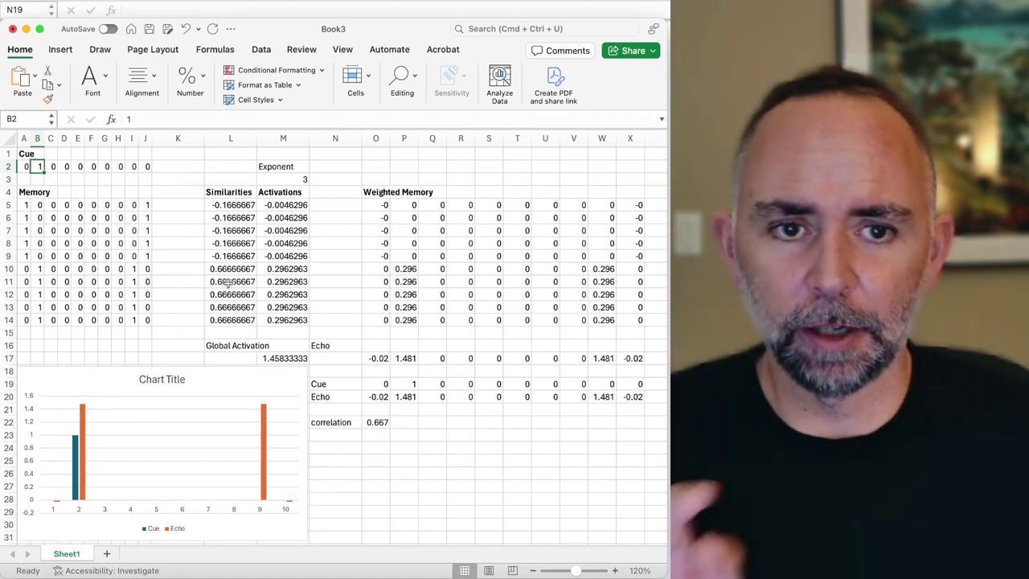
click(421, 475)
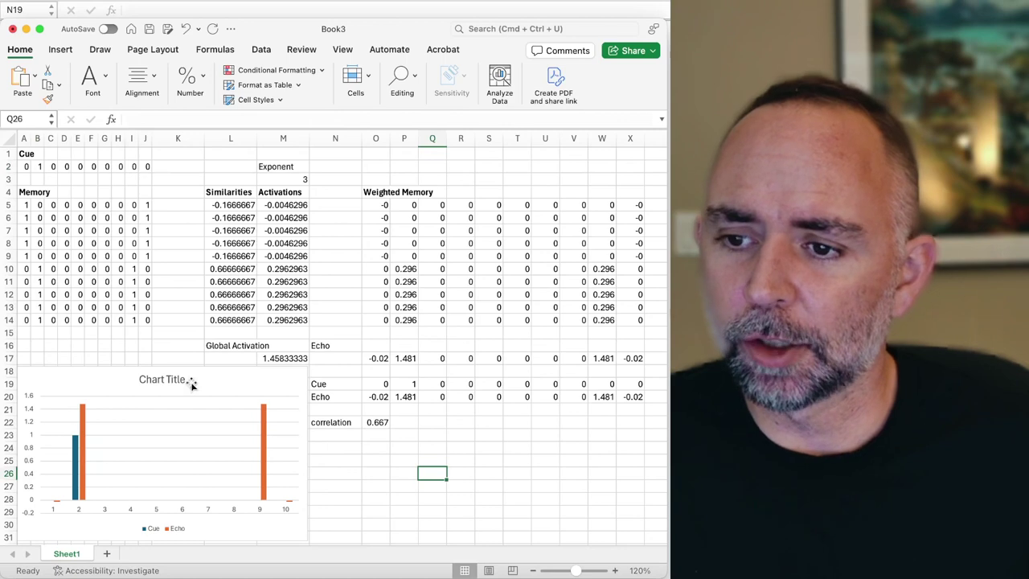